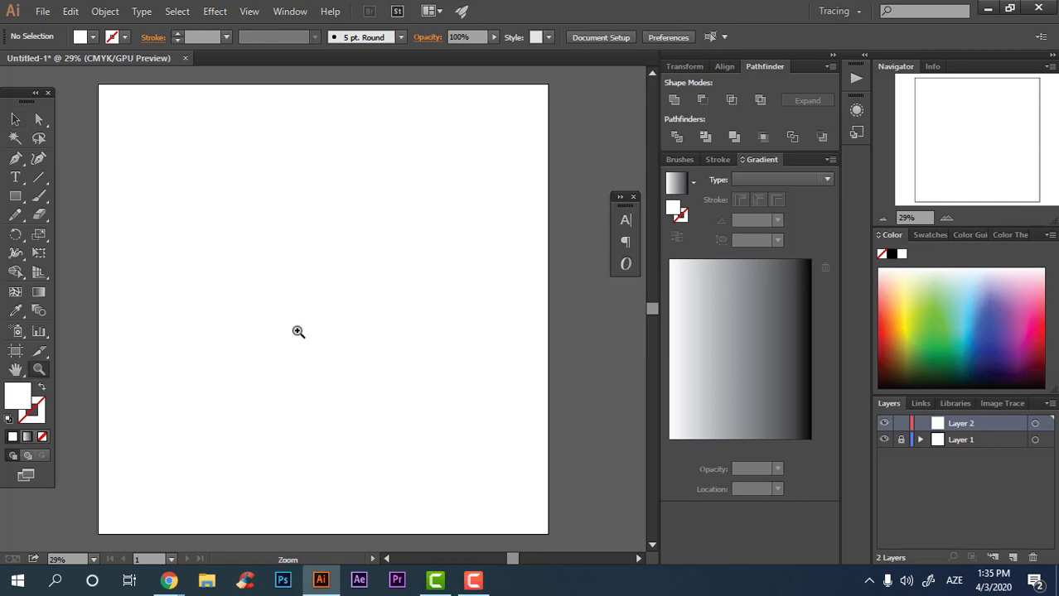
Step: Draw a large circle with the Ellipse tool in the middle area of the artboard
drag(297, 330, 503, 363)
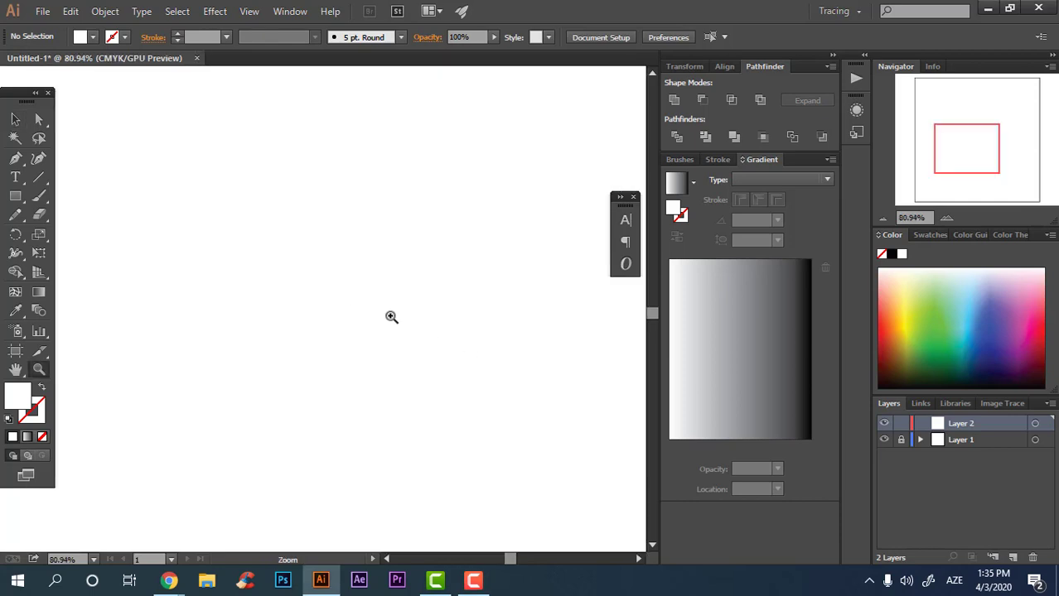
drag(391, 318, 404, 318)
click(15, 197)
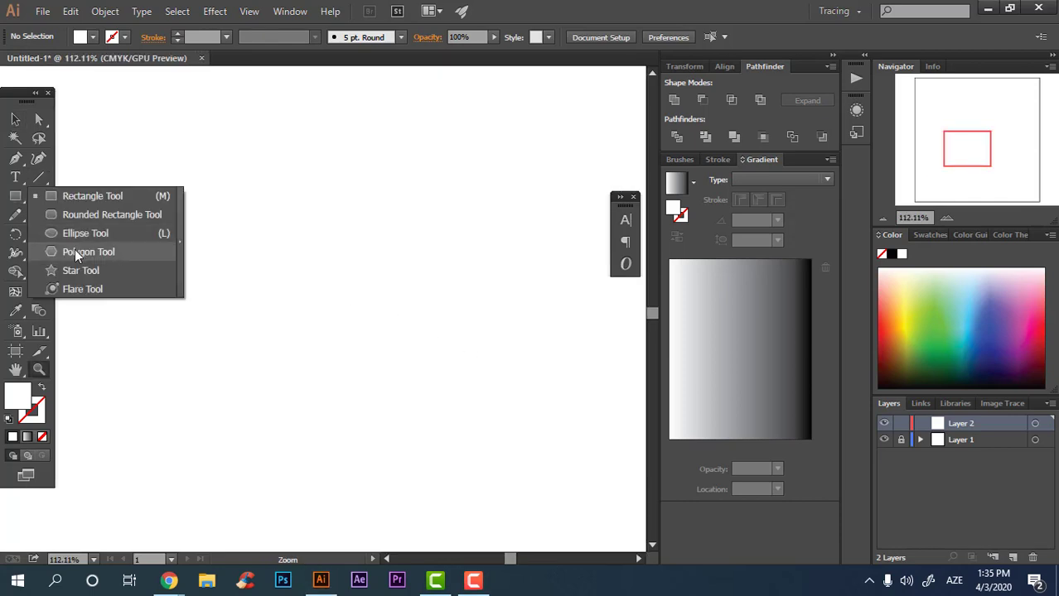
click(74, 249)
drag(209, 151, 489, 406)
Step: Fill the circle with a light peach colour, about FBD6A4
double_click(28, 395)
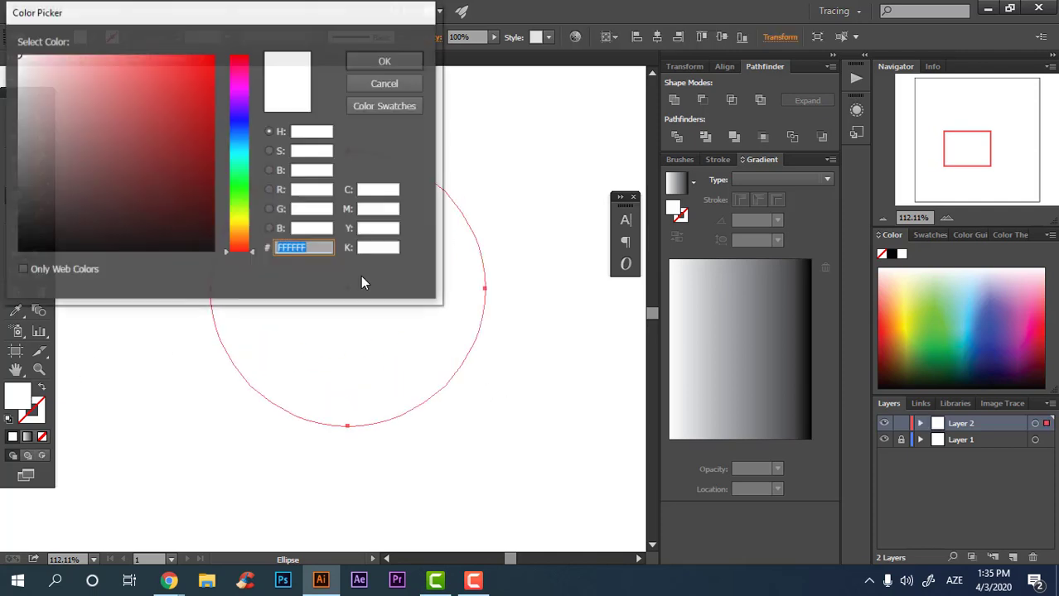
drag(247, 246, 247, 234)
click(82, 55)
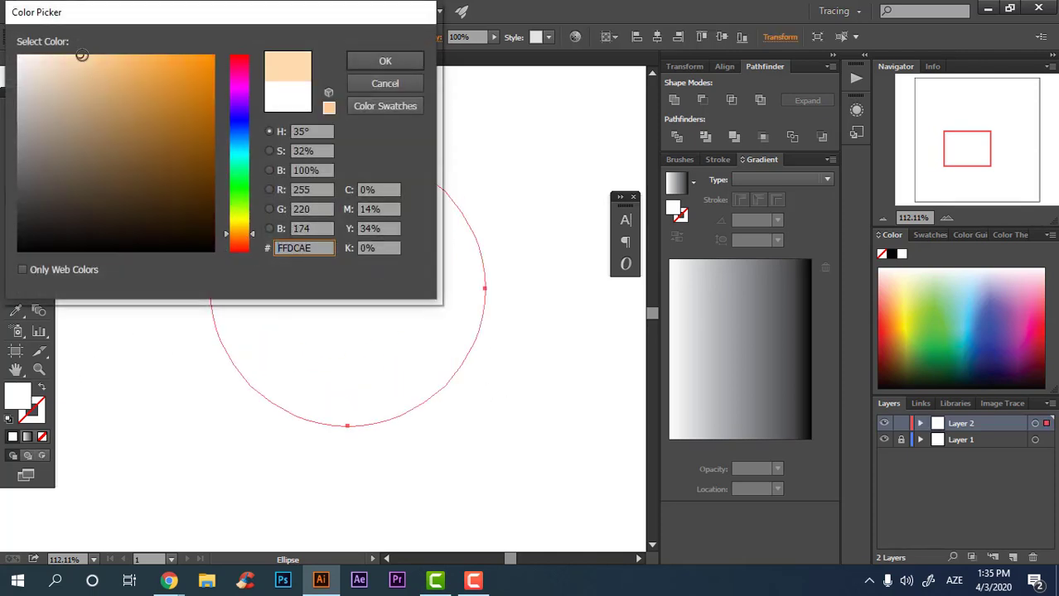
click(383, 62)
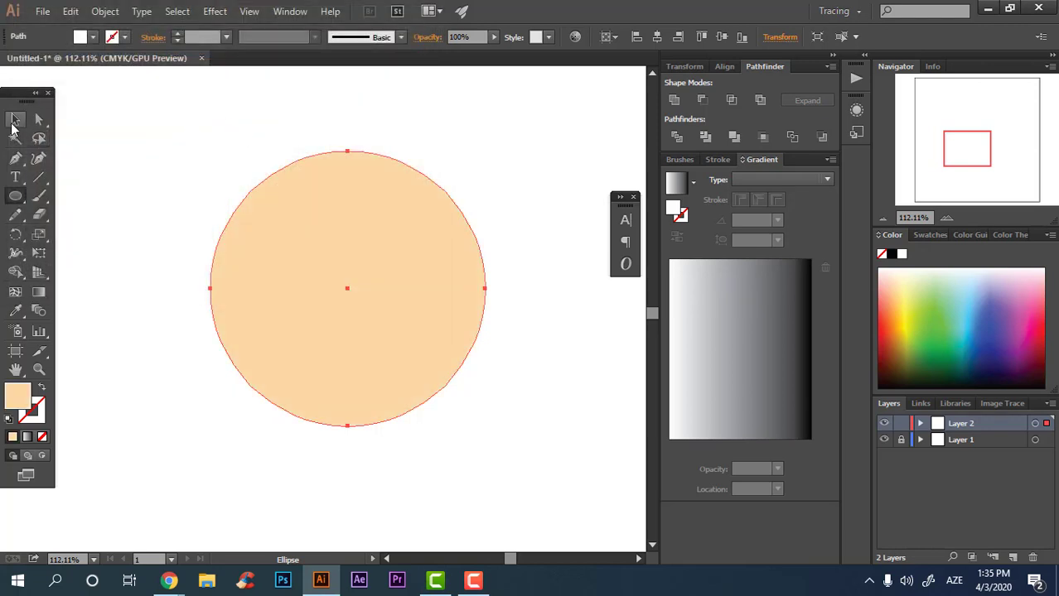
Step: Align the peach circle to the artboard's centre both horizontally and vertically
click(14, 121)
click(660, 36)
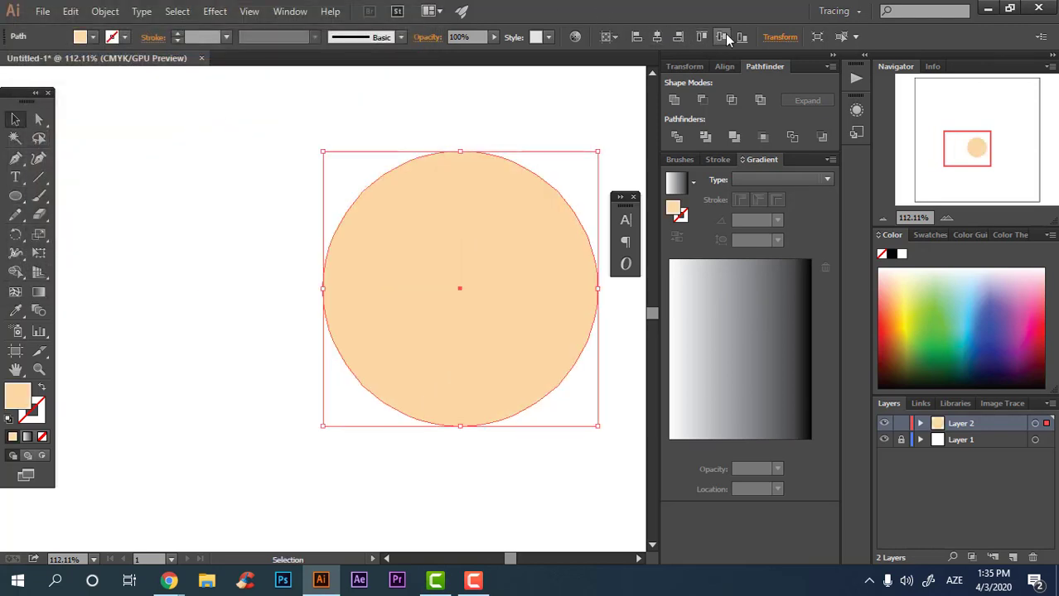
click(722, 34)
drag(604, 82, 535, 232)
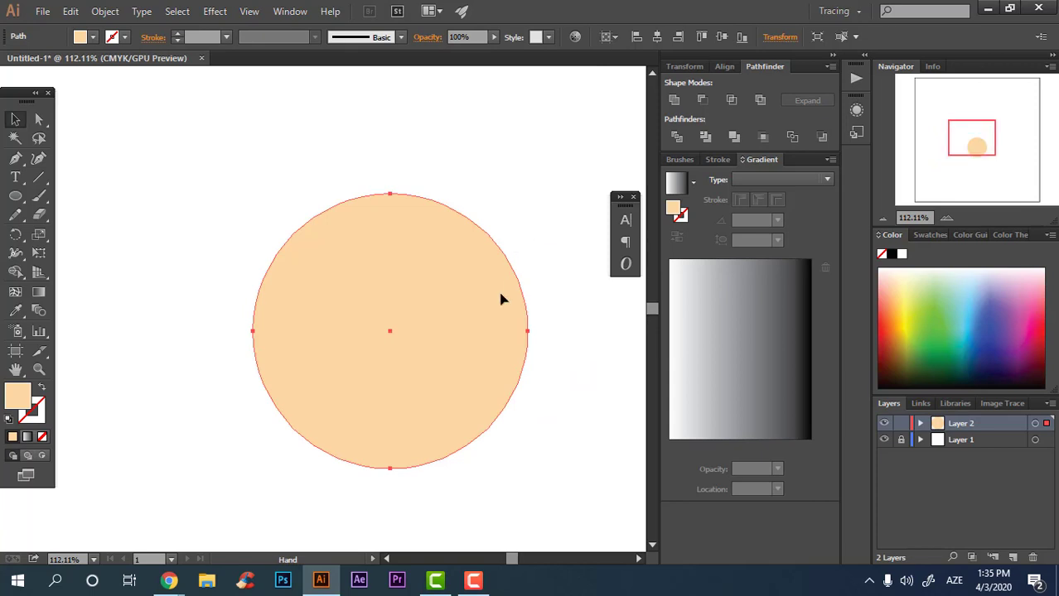
drag(512, 360, 507, 322)
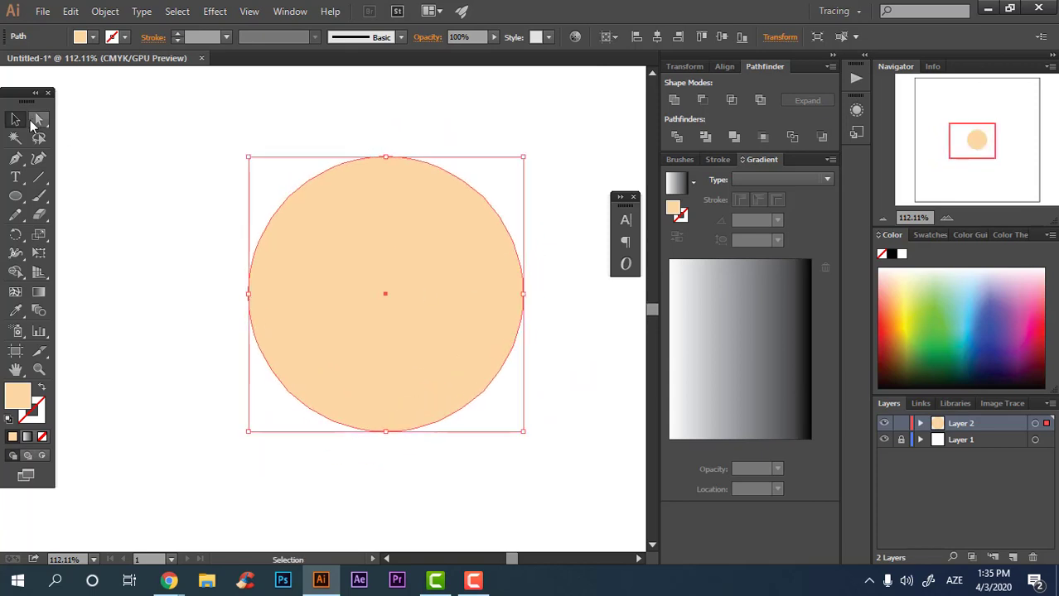
Step: Duplicate the circle slightly up and to the left, and fill the original with a darker orange, about EFB27B
click(246, 222)
mouse_move(473, 362)
mouse_down()
mouse_move(444, 348)
mouse_move(481, 370)
mouse_up()
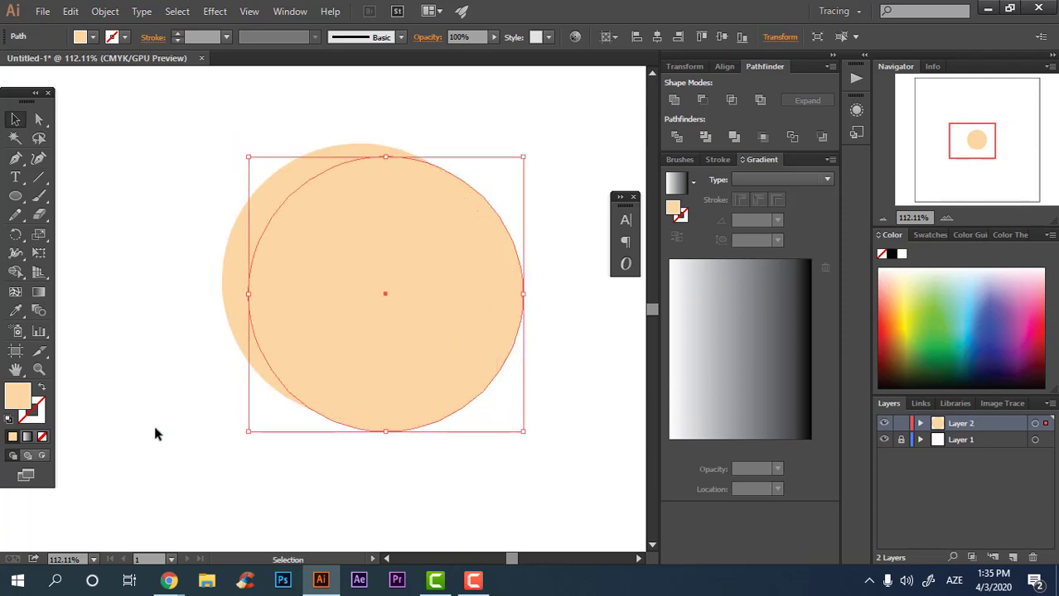
double_click(18, 396)
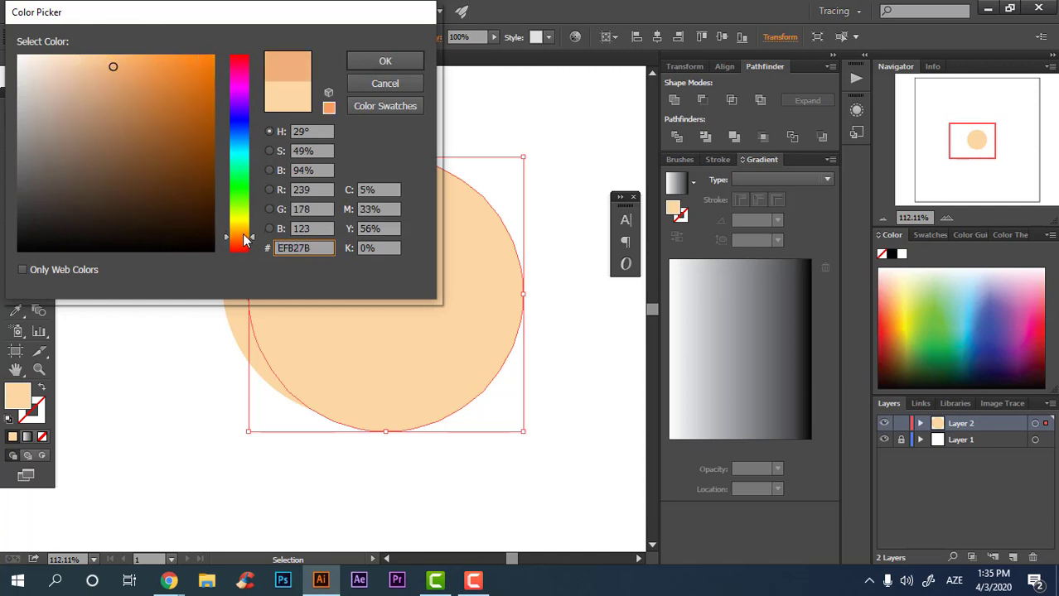
click(385, 61)
click(519, 372)
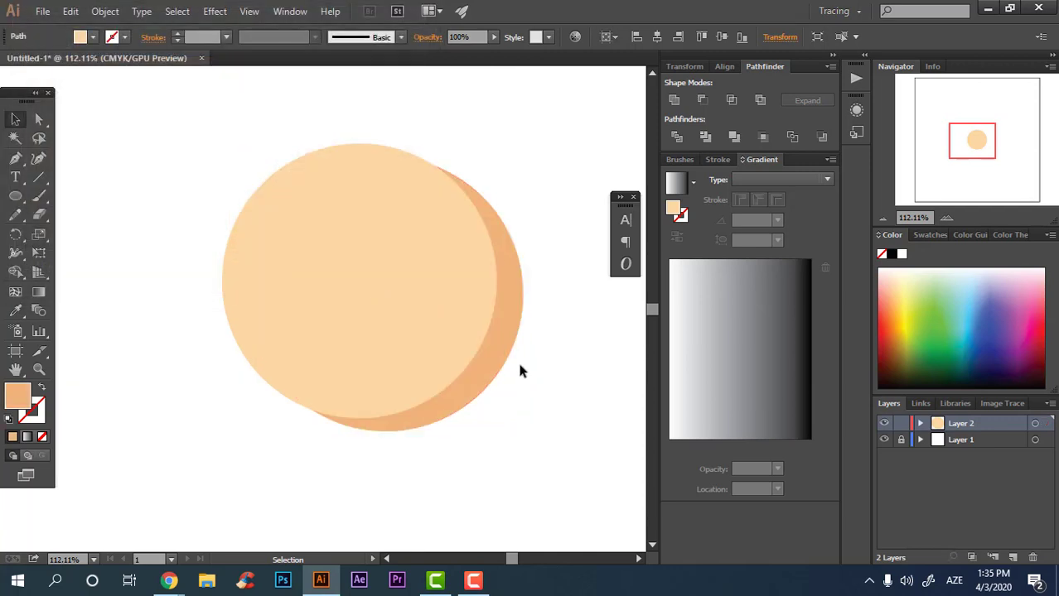
Step: Divide the two overlapping circles and delete the crescent outside the original circle, leaving a shaded ball
key(ctrl+a)
key(ctrl+g)
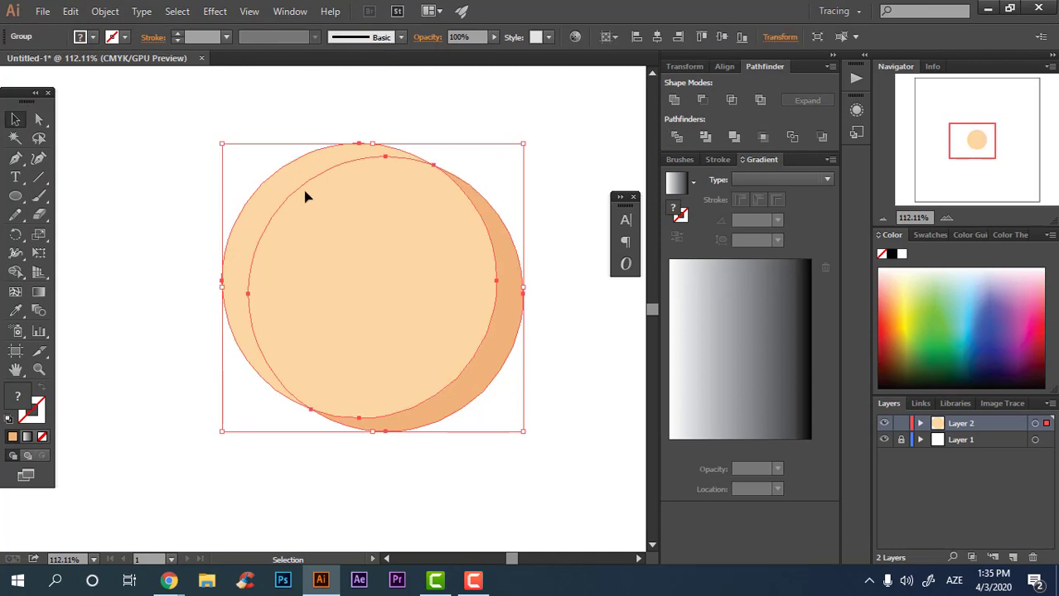
double_click(314, 209)
click(291, 182)
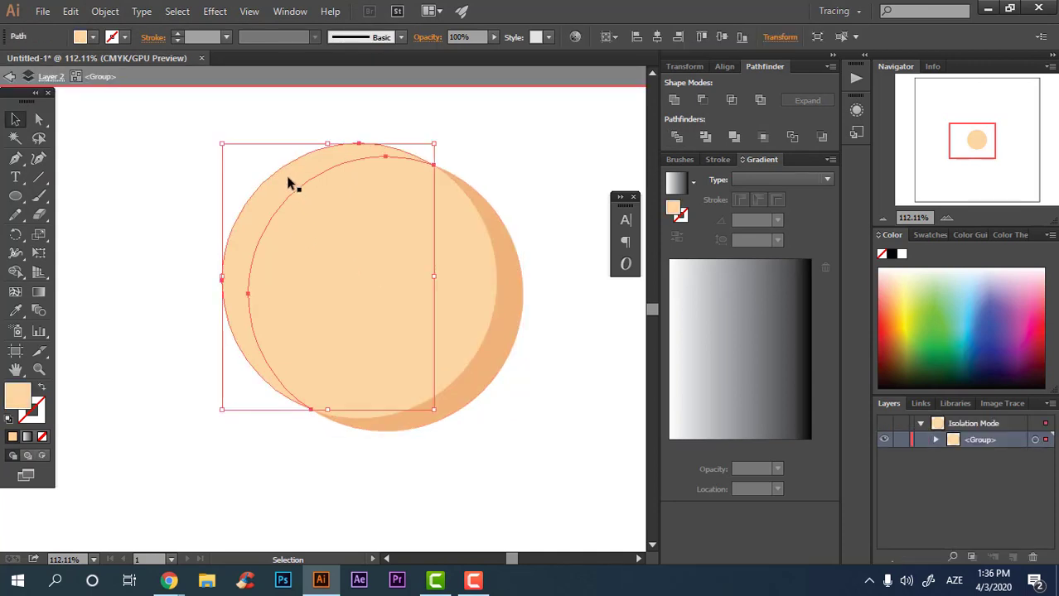
click(488, 163)
double_click(488, 162)
Step: Draw a wide ellipse over the ball's lower half and fill it with muted green 8FD0B8
drag(433, 280, 438, 240)
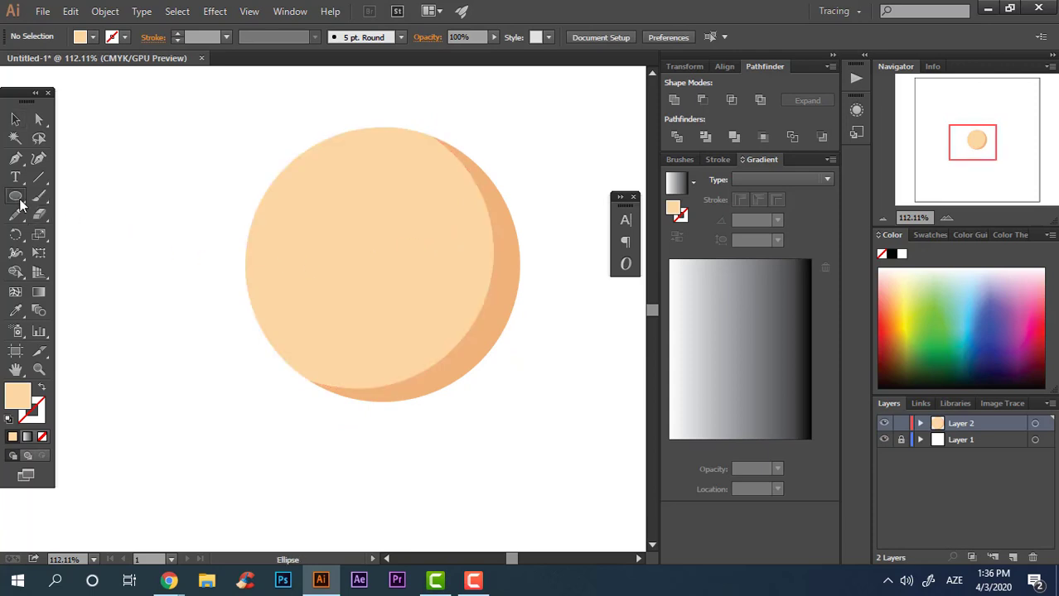
drag(199, 259, 548, 440)
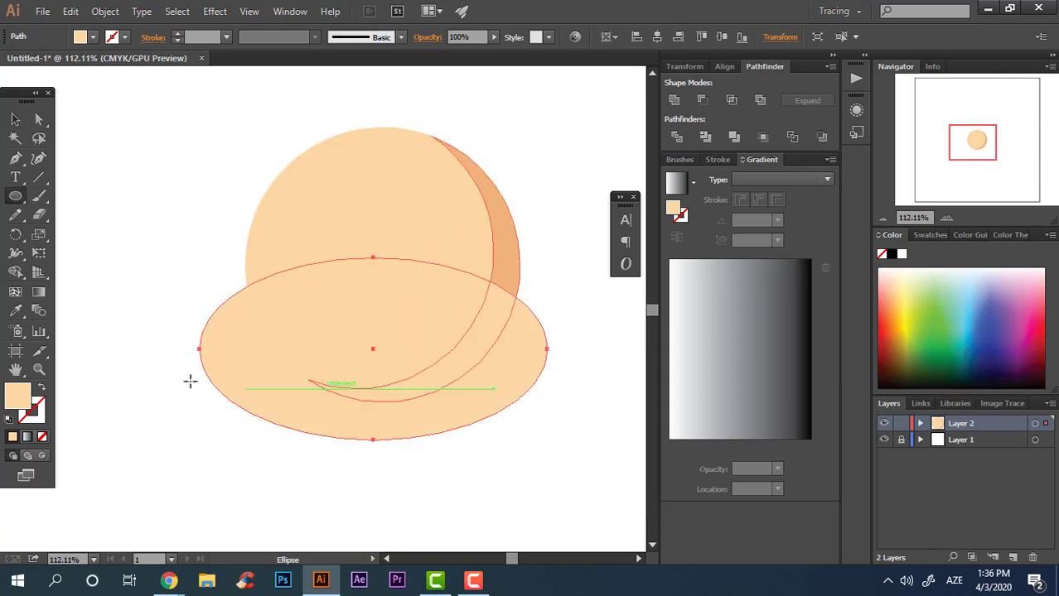
double_click(17, 396)
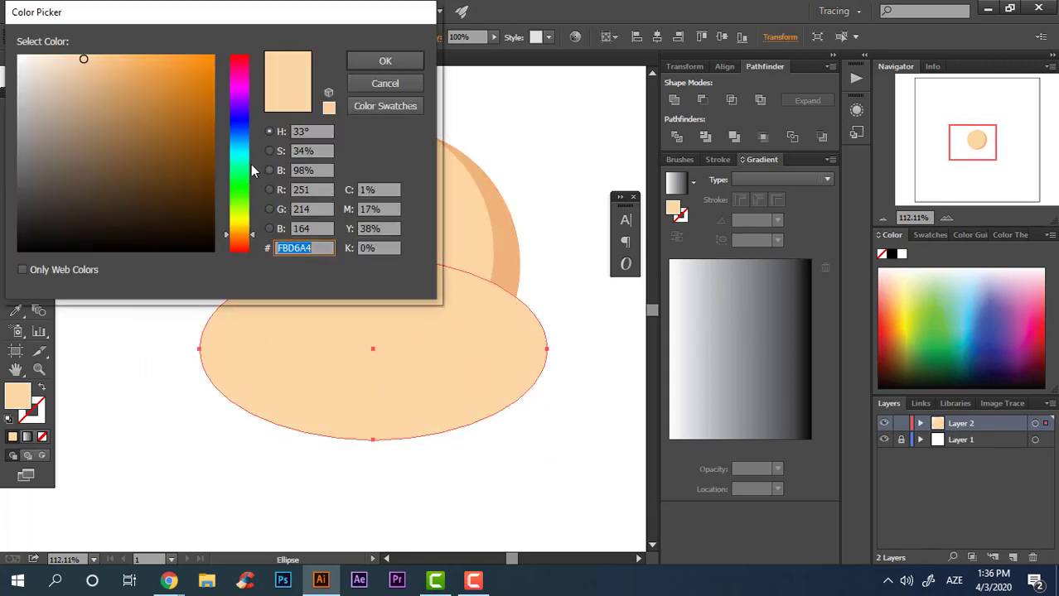
drag(247, 151, 241, 151)
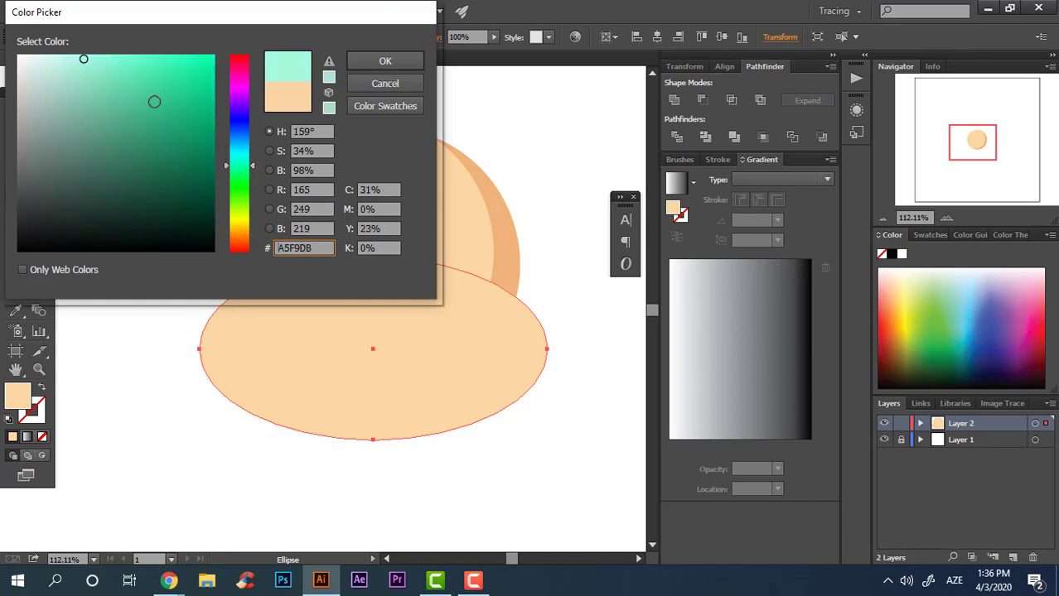
drag(88, 64, 88, 72)
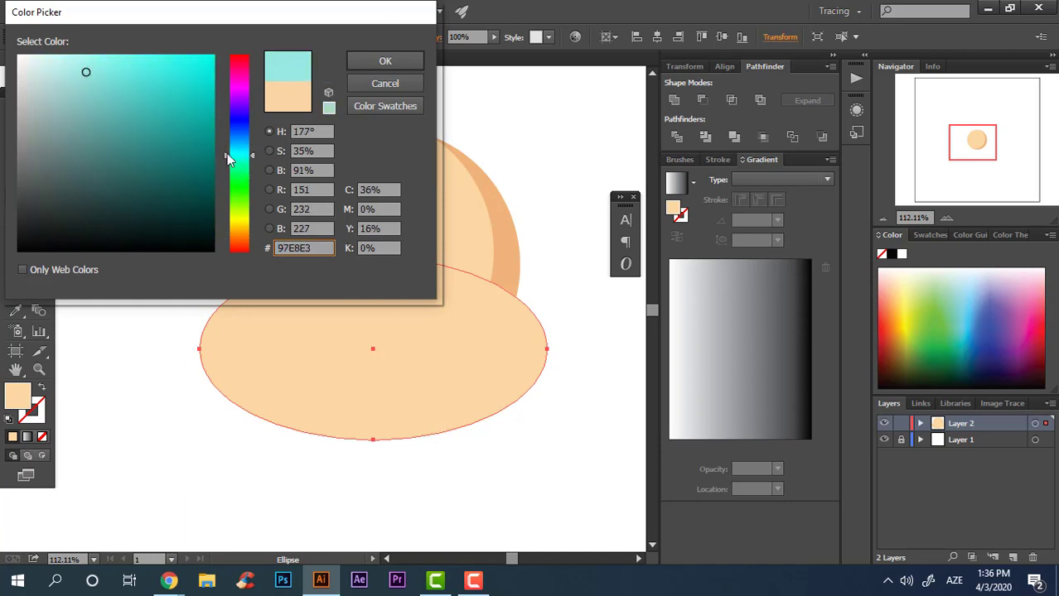
drag(231, 159, 234, 166)
click(392, 61)
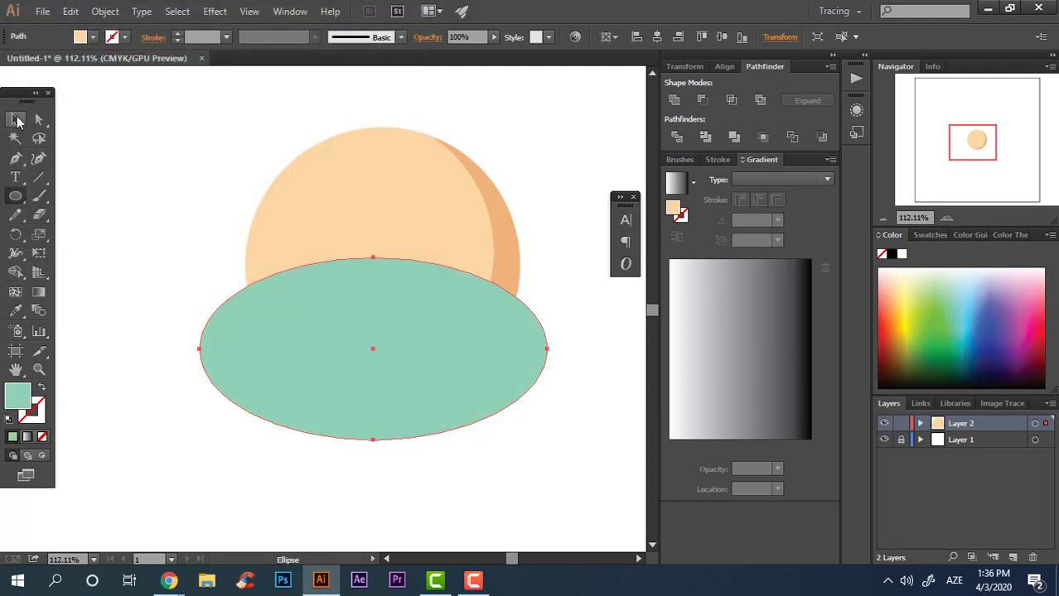
Step: Centre the green ellipse horizontally with the ball
click(18, 119)
drag(517, 463, 285, 199)
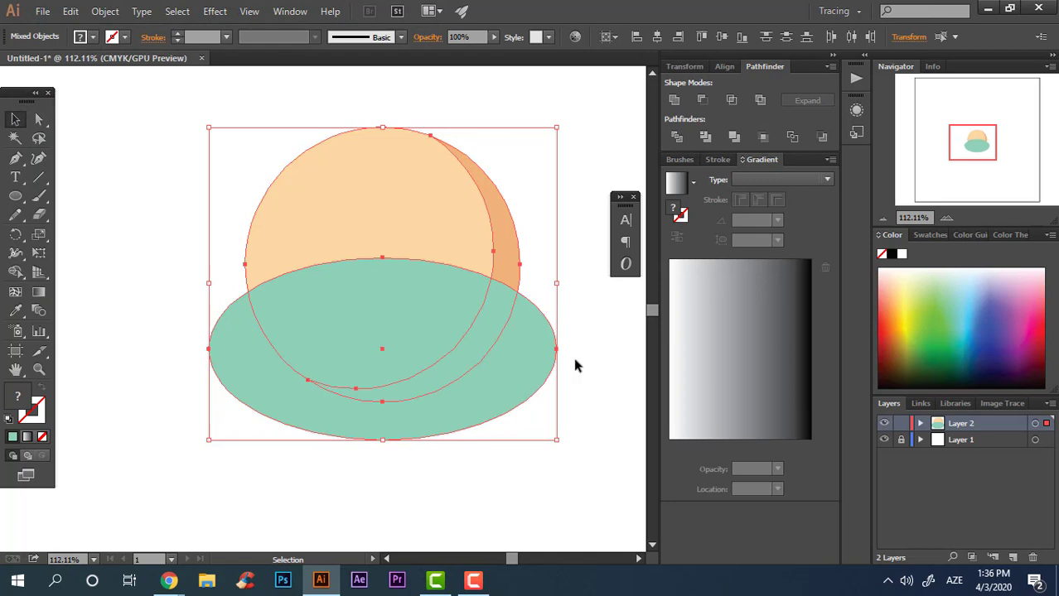
click(567, 293)
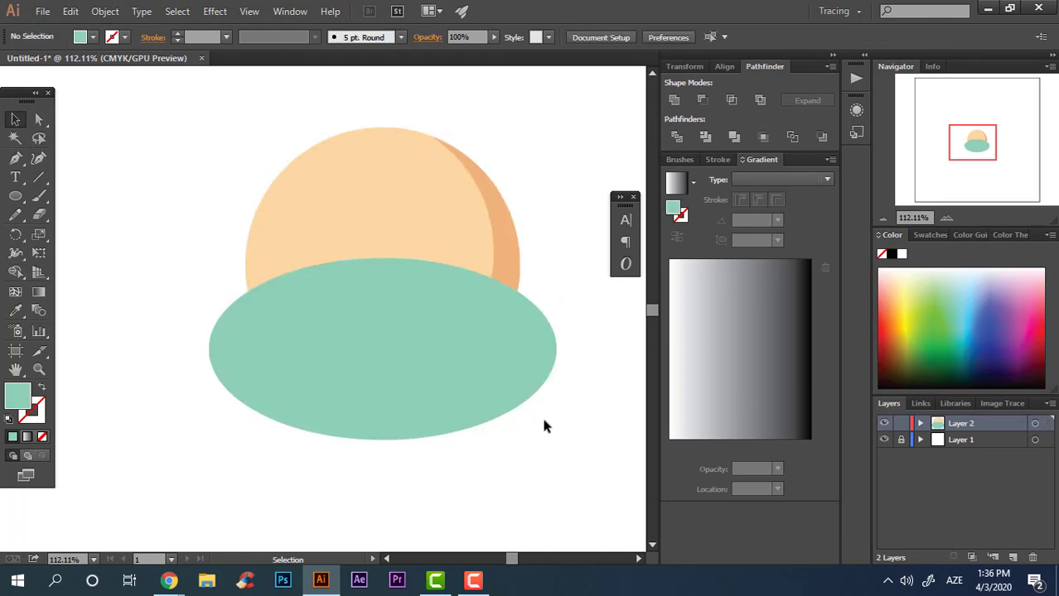
Step: Raise the green ellipse's left and right anchor points to form a bowl shape with a slightly dipped upper edge
click(509, 408)
key(a)
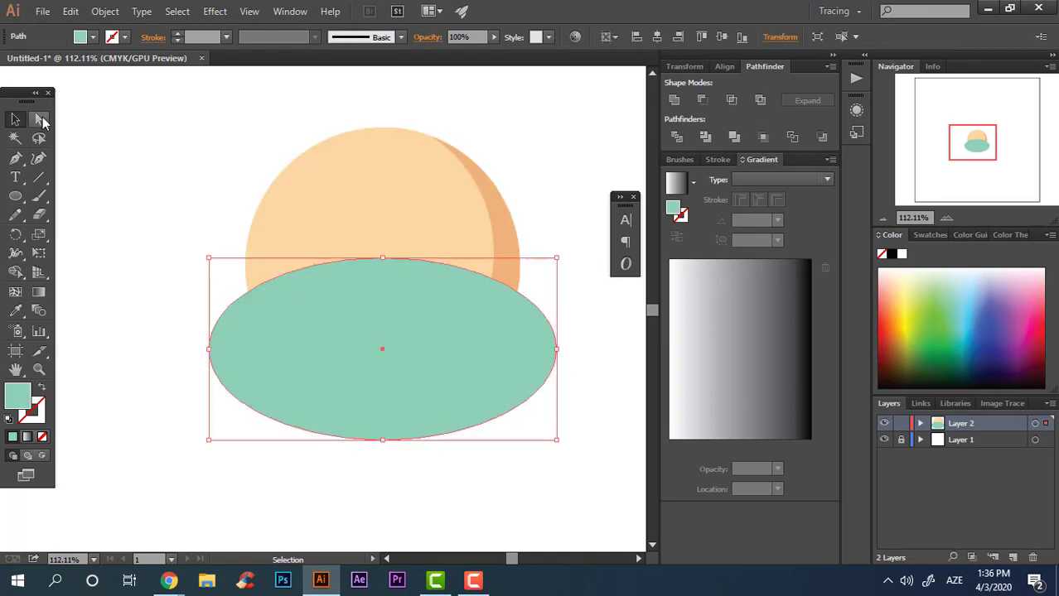
drag(163, 306, 163, 304)
drag(581, 402, 560, 280)
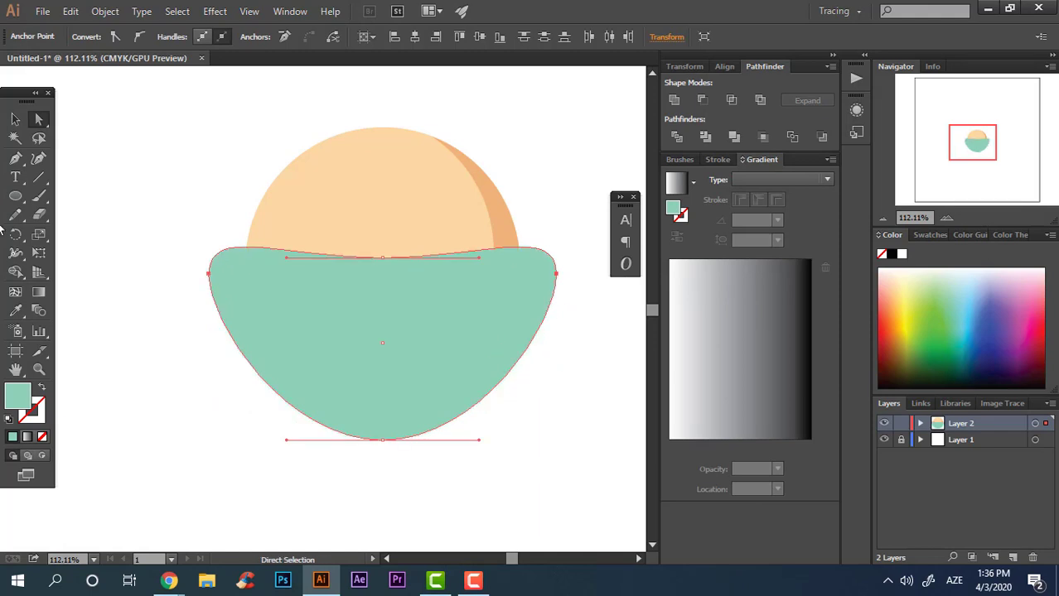
Step: Move the green bowl shape slightly down over the ball, keeping the two horizontally centred
click(15, 120)
drag(549, 474, 278, 187)
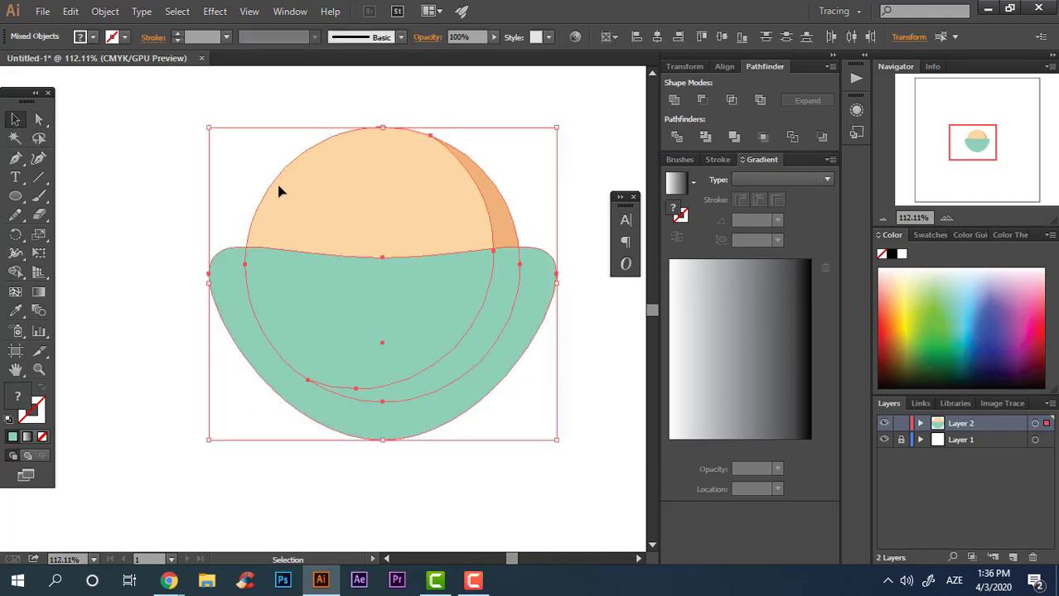
click(549, 438)
drag(507, 316, 508, 335)
drag(534, 449, 250, 120)
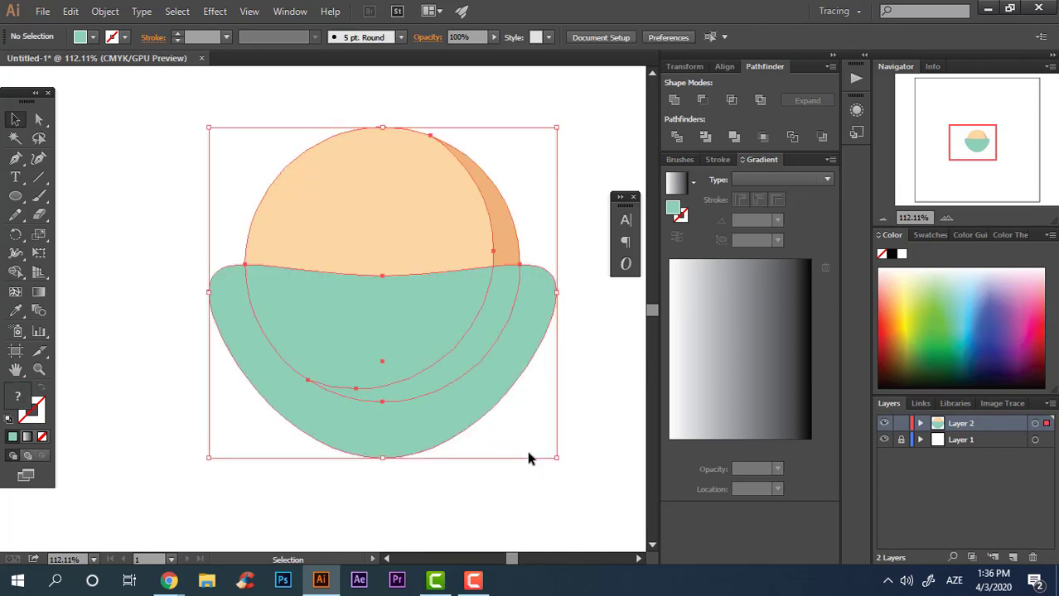
drag(530, 477, 218, 173)
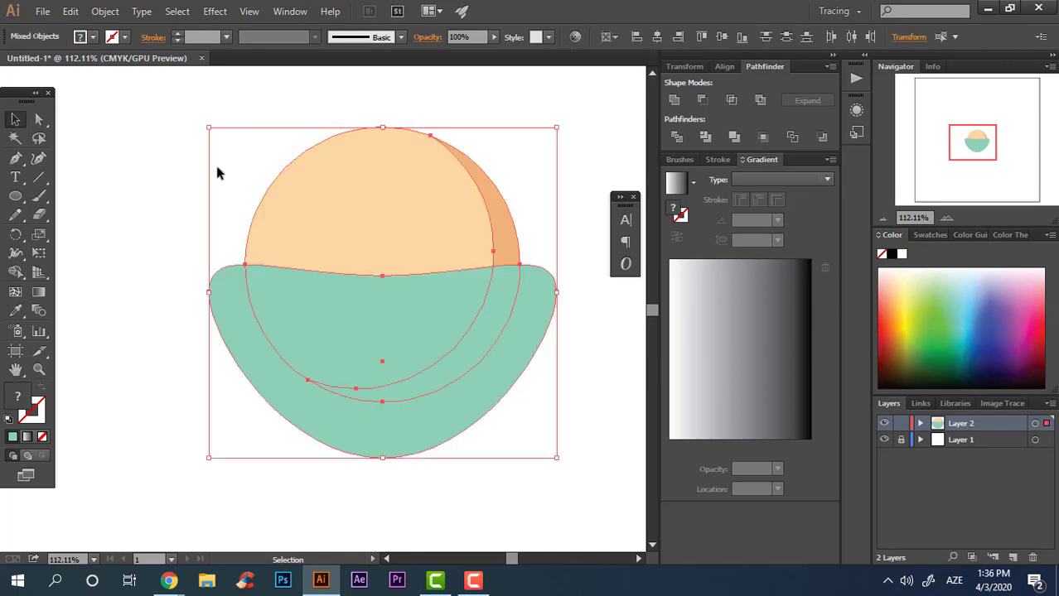
click(510, 431)
Step: Divide the overlapping bowl and ball shapes and delete the green area outside the circle
key(ctrl+a)
click(675, 138)
double_click(525, 340)
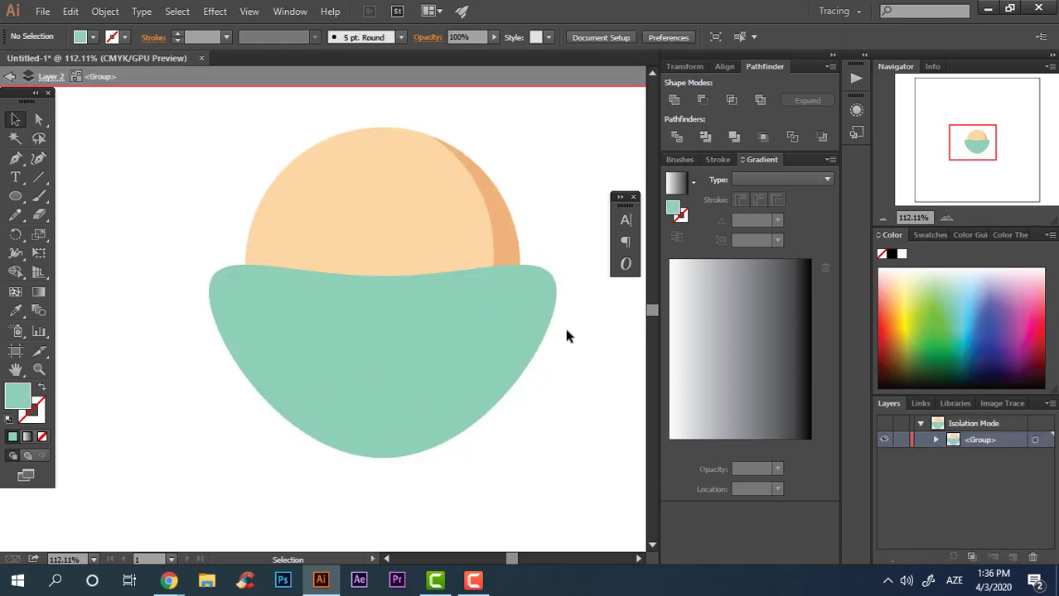
click(538, 333)
key(Delete)
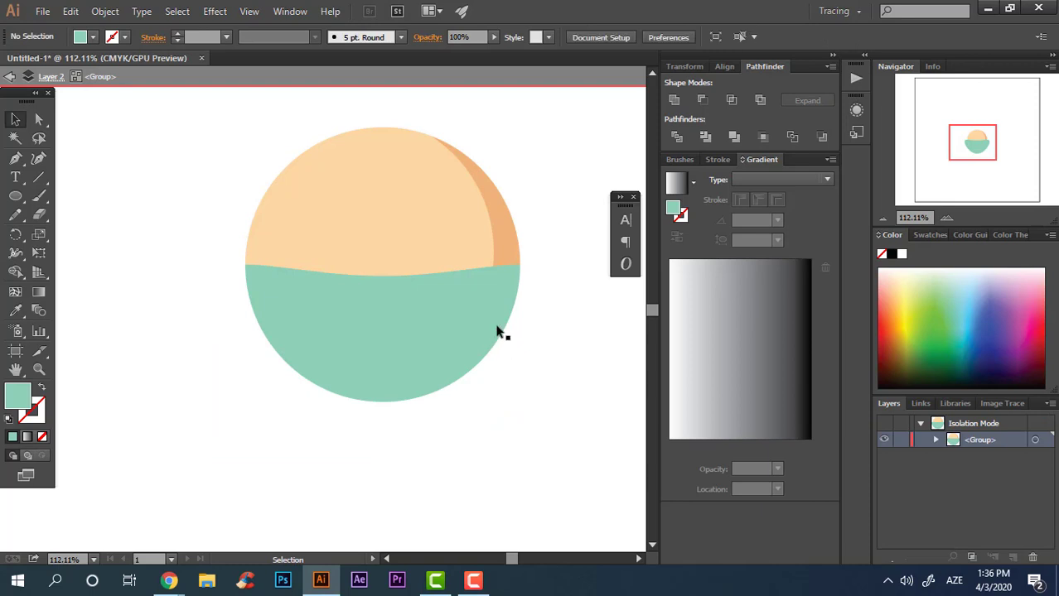
Step: Fill the shadow crescent in the green half with a darker green, about 74B299
click(487, 311)
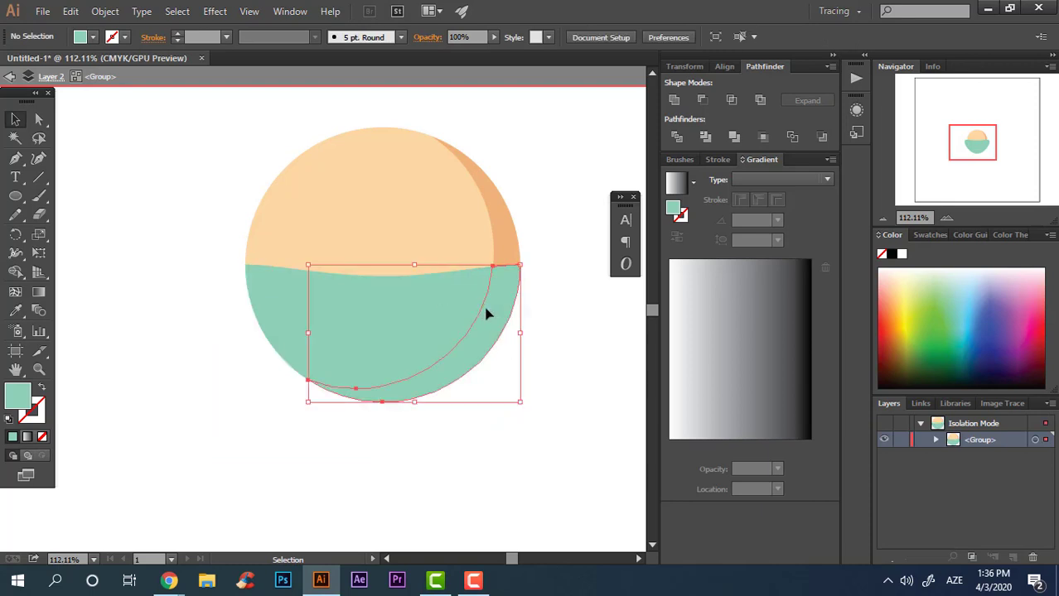
double_click(19, 396)
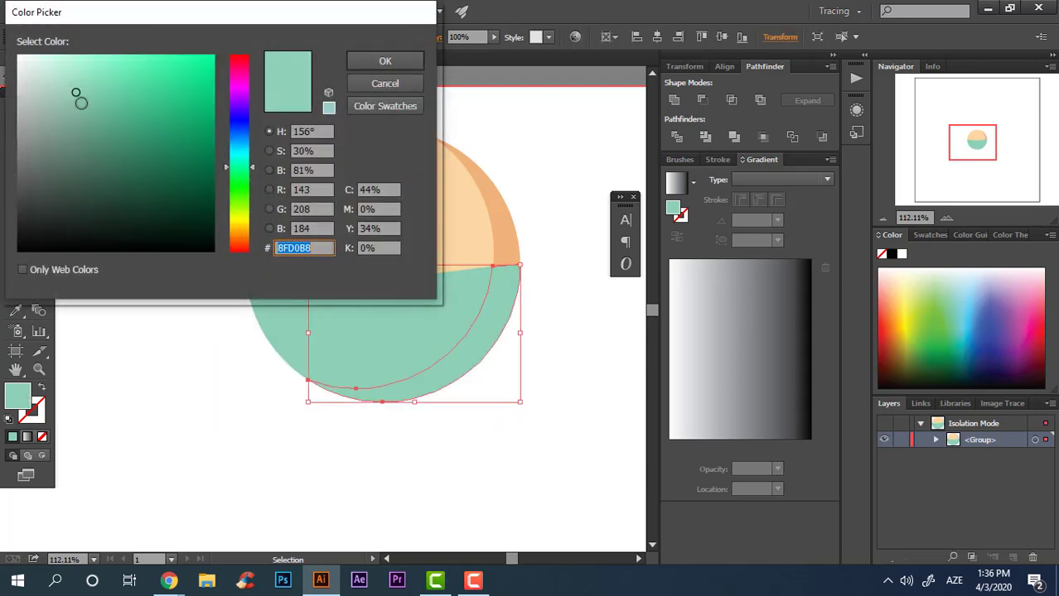
drag(85, 107, 88, 114)
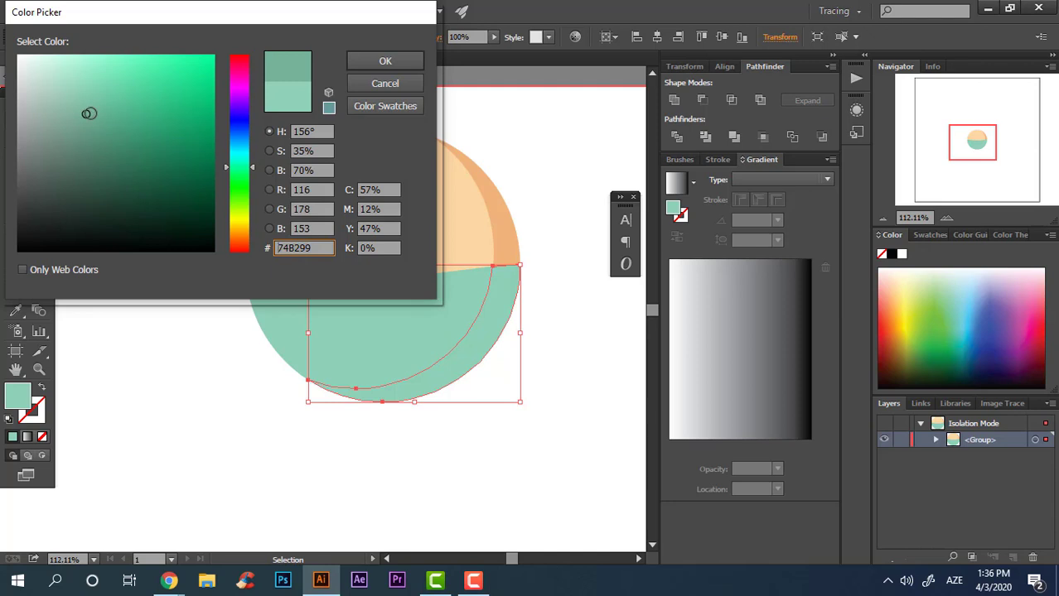
click(361, 56)
click(560, 364)
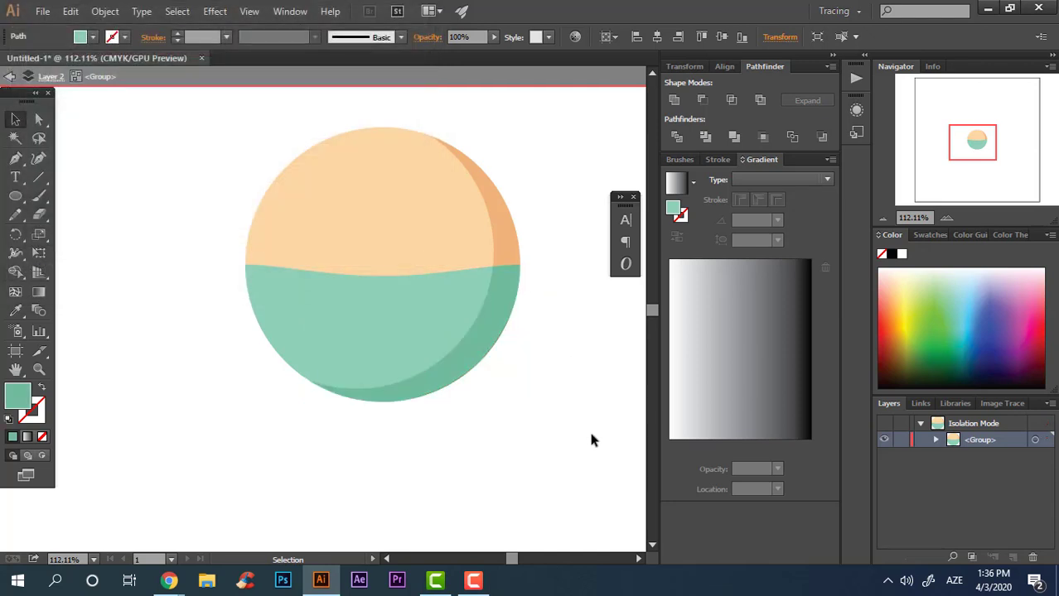
Step: Draw a straight horizontal line across the upper green area with the Pen tool, using the darker green as stroke and no fill
key(z)
drag(390, 289, 464, 284)
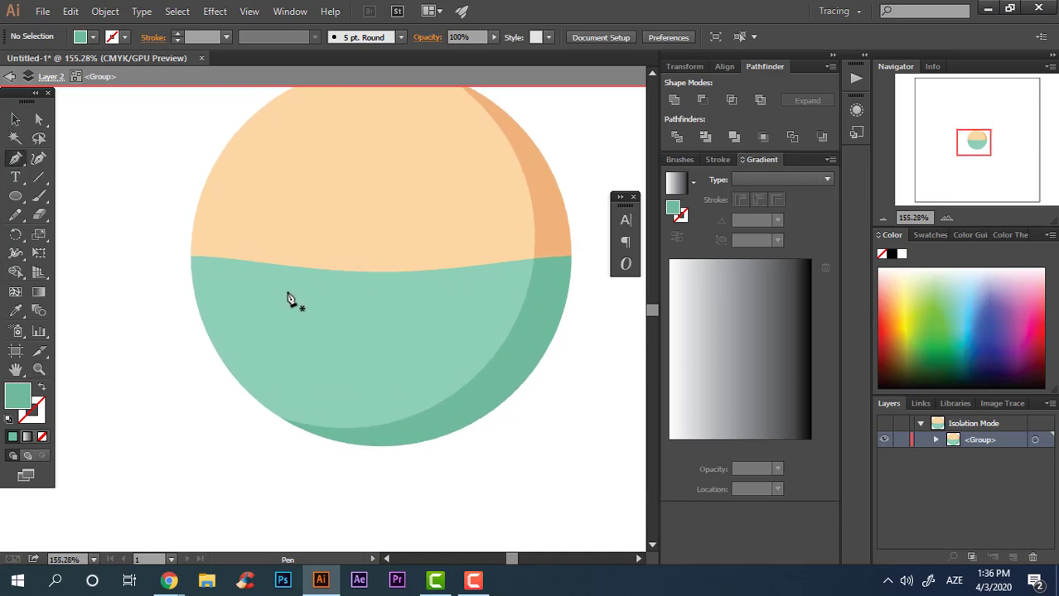
click(264, 297)
click(488, 296)
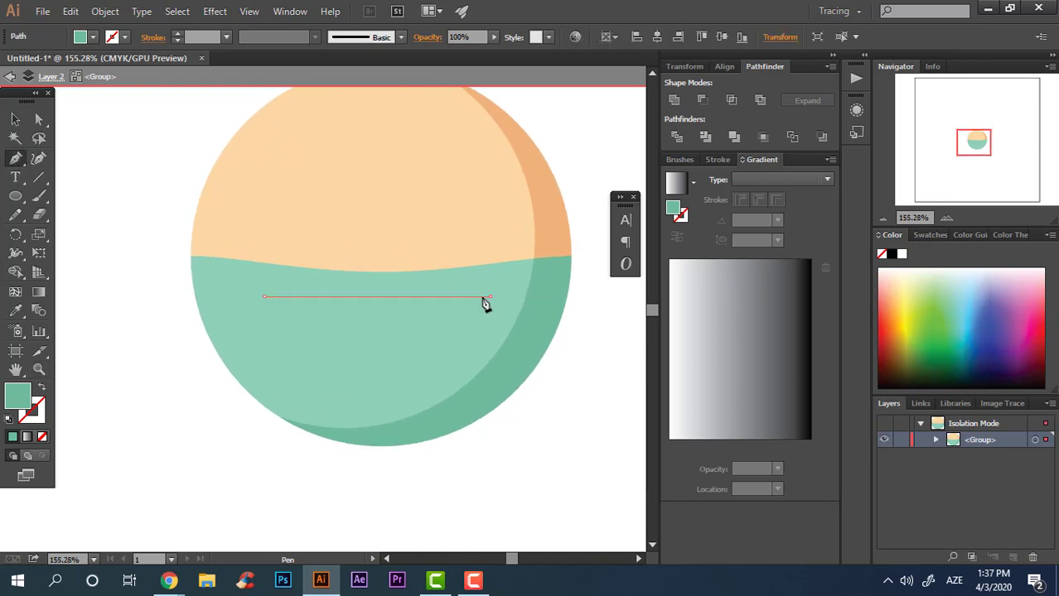
click(15, 120)
click(41, 387)
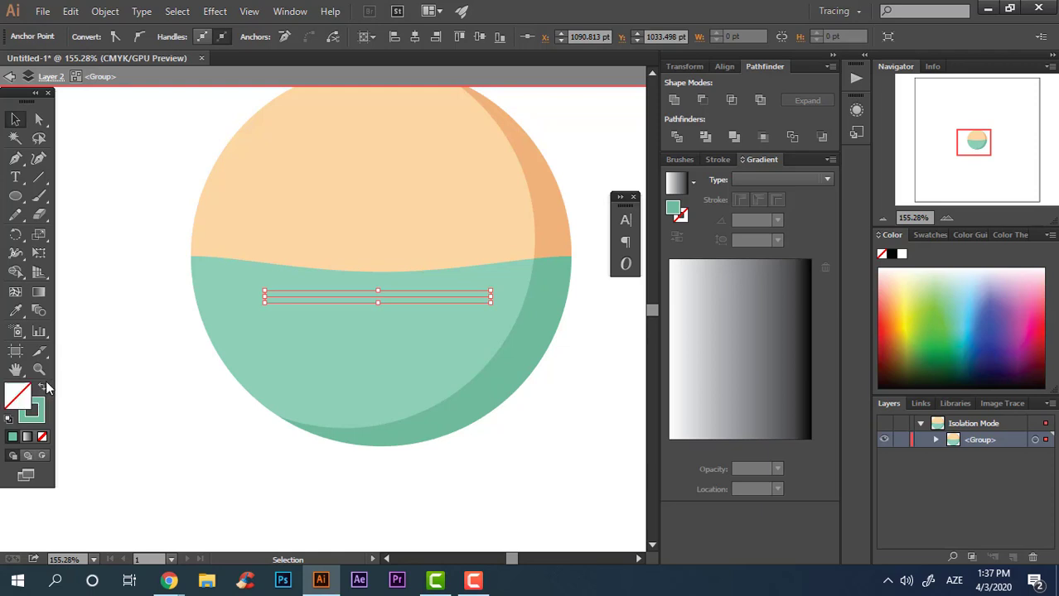
Step: Bend the horizontal line in the green area into a shallow downward curve with a 20 pt stroke and the lens-shaped tapered width profile
click(38, 160)
drag(378, 297, 383, 325)
click(15, 119)
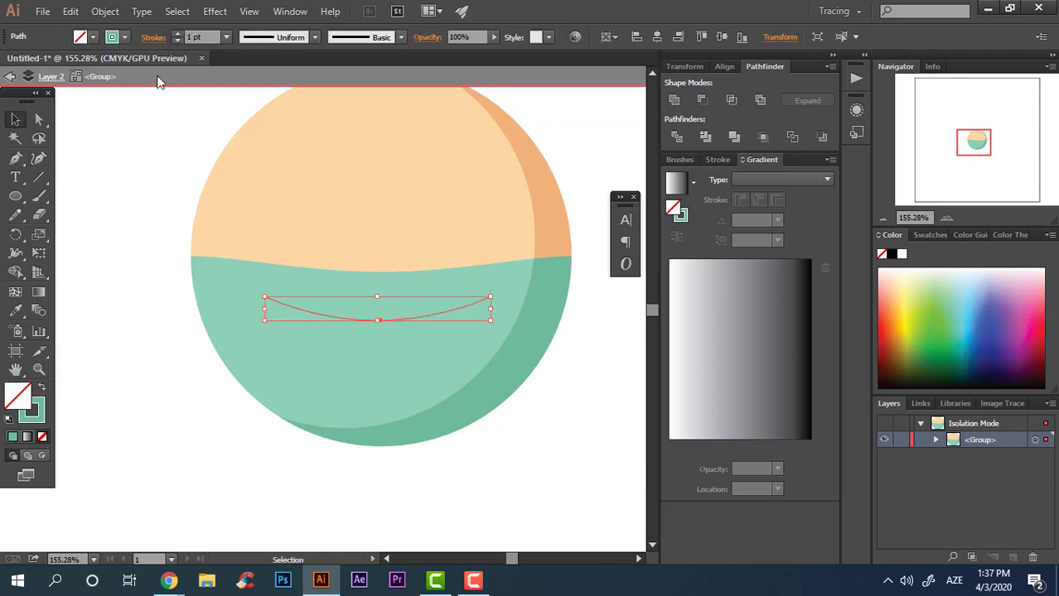
click(232, 63)
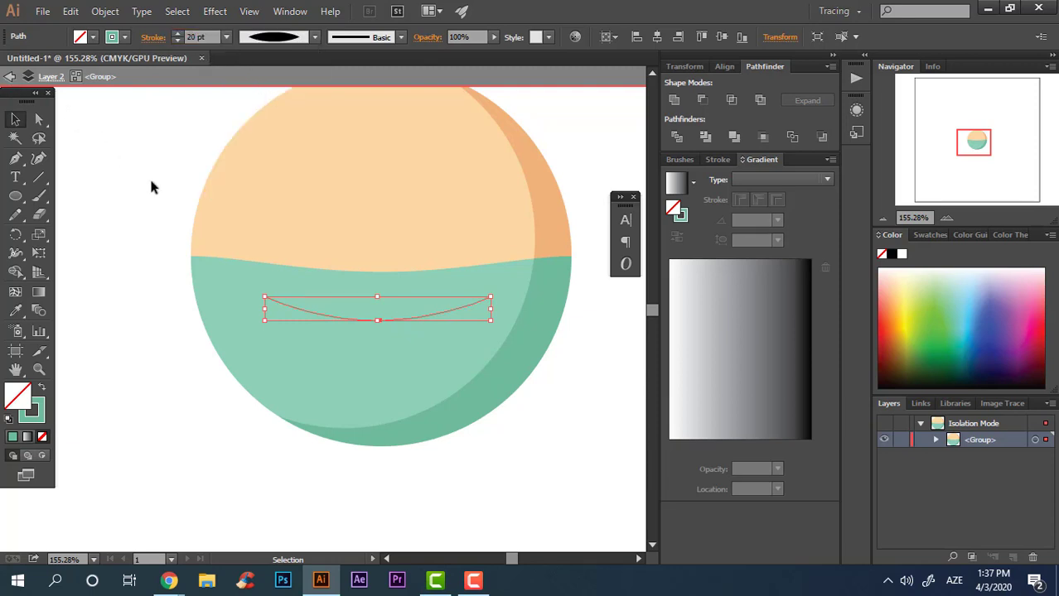
click(555, 435)
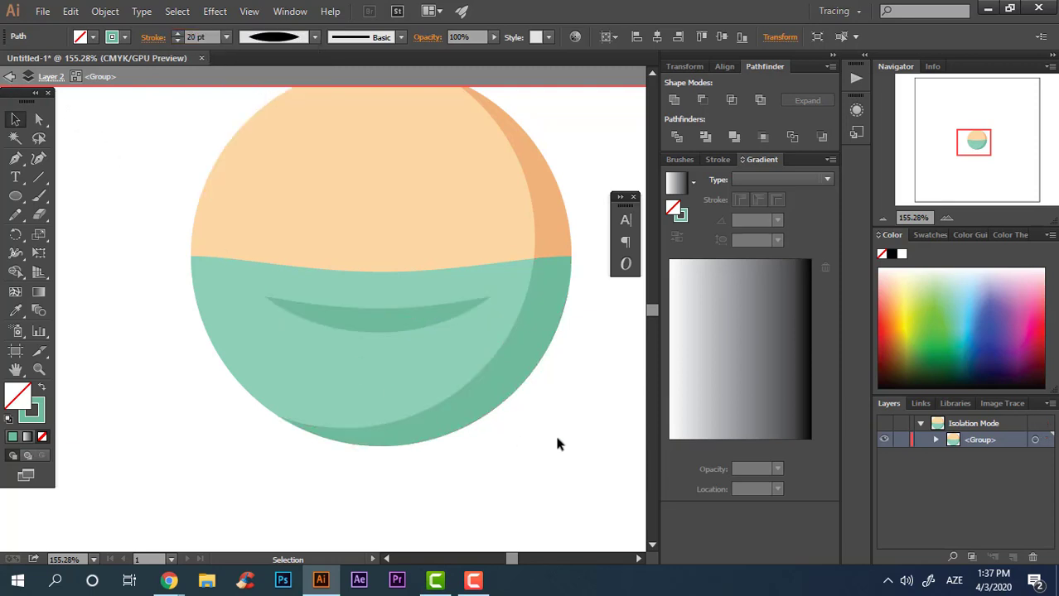
Step: Expand the appearance of the curved tapered line into a filled shape
click(375, 322)
click(115, 14)
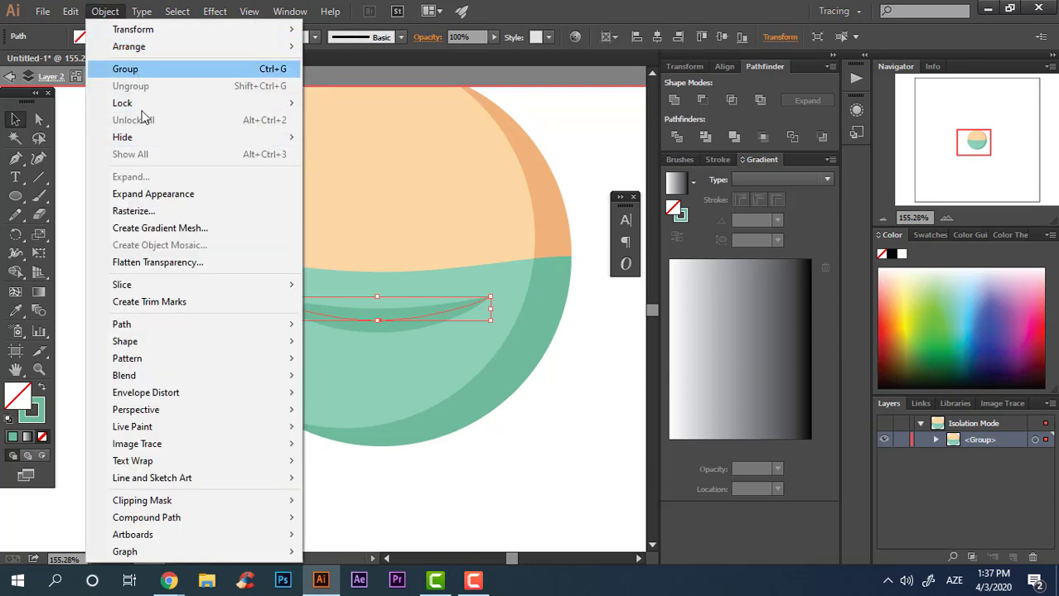
click(272, 196)
click(437, 362)
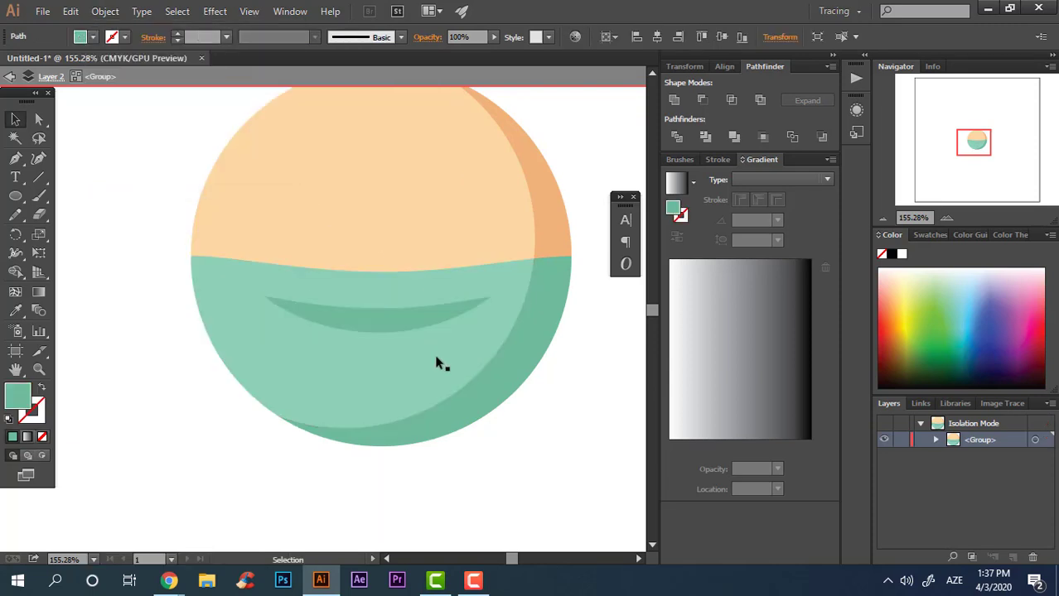
Step: Duplicate the crease twice below the original in the green area, making the copies narrower and keeping them horizontally centred
drag(414, 316, 414, 373)
drag(490, 389, 401, 391)
key(ctrl+shift+a)
Step: Try to reflect the lowest crease across the horizontal axis, and undo it
right_click(401, 391)
mouse_move(490, 351)
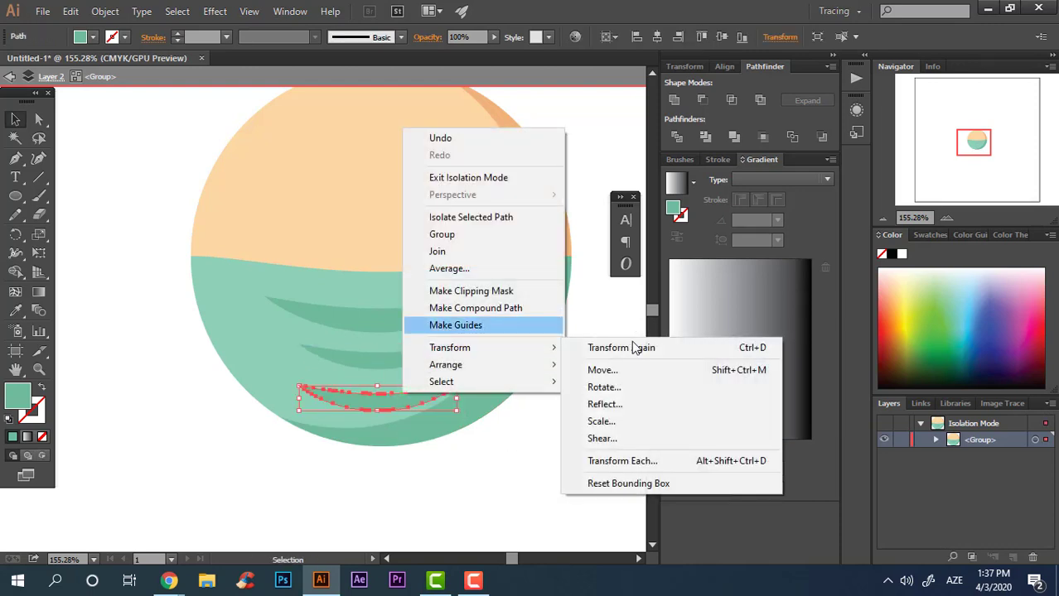
click(626, 387)
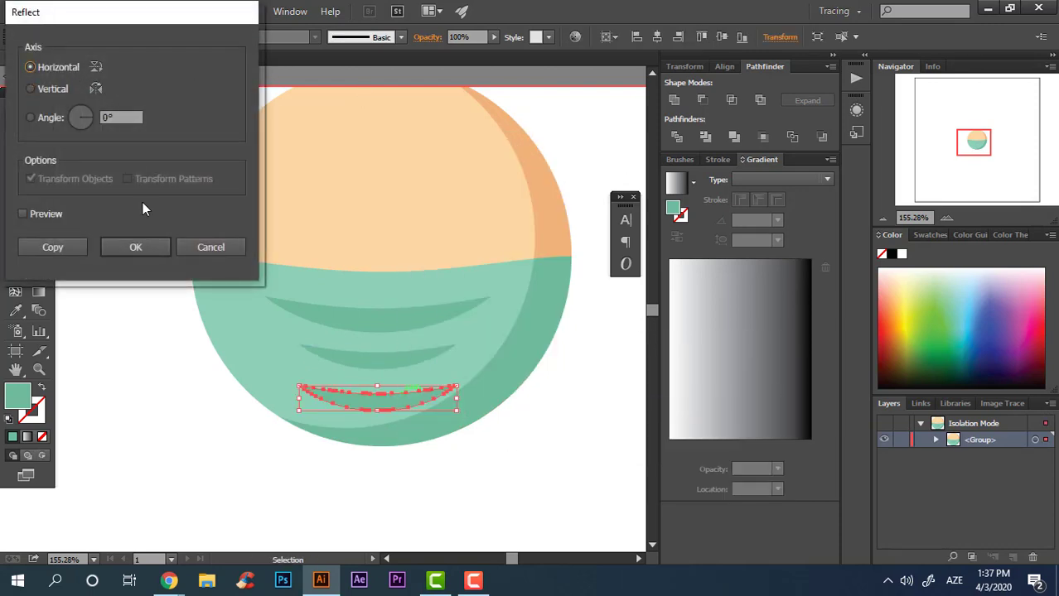
click(155, 249)
click(539, 489)
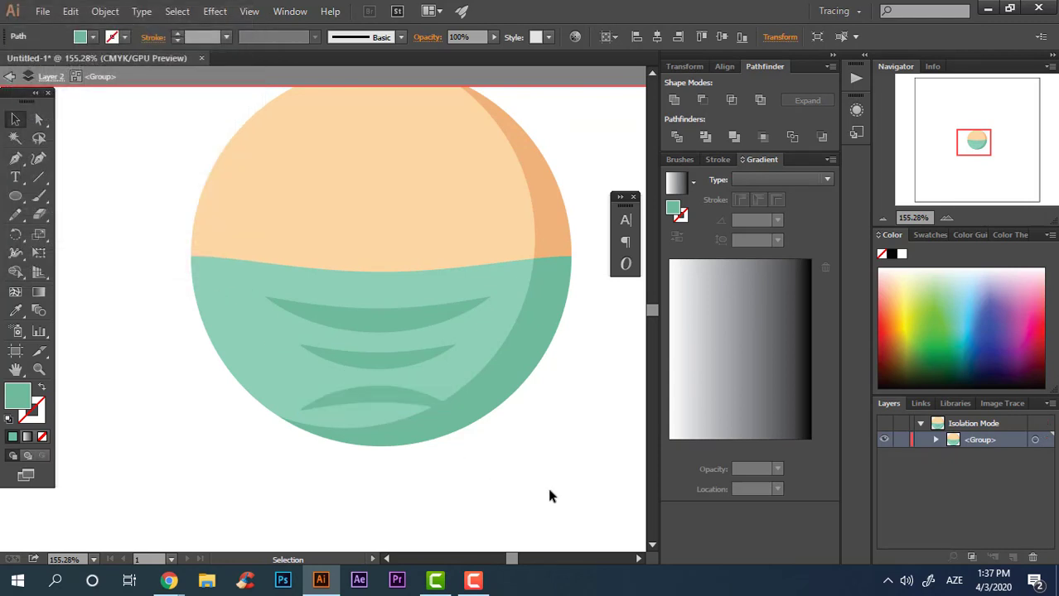
key(ctrl+z)
Step: Shrink the lowest crease proportionally about its centre so it is the smallest of the three, and exit the group's isolation mode
click(553, 454)
click(412, 403)
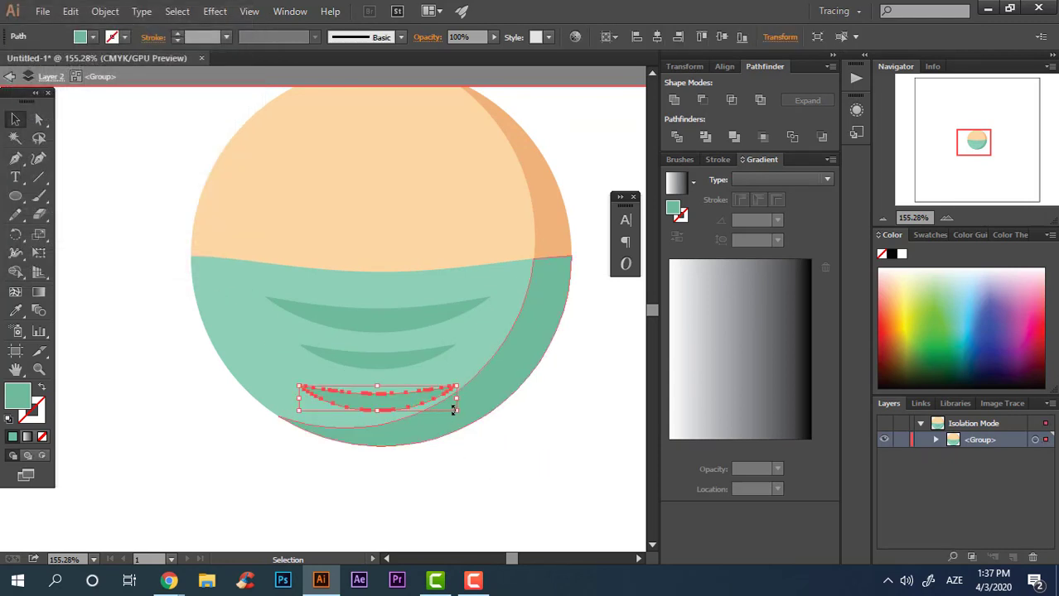
drag(457, 413, 436, 407)
click(523, 453)
key(z)
drag(525, 434, 493, 441)
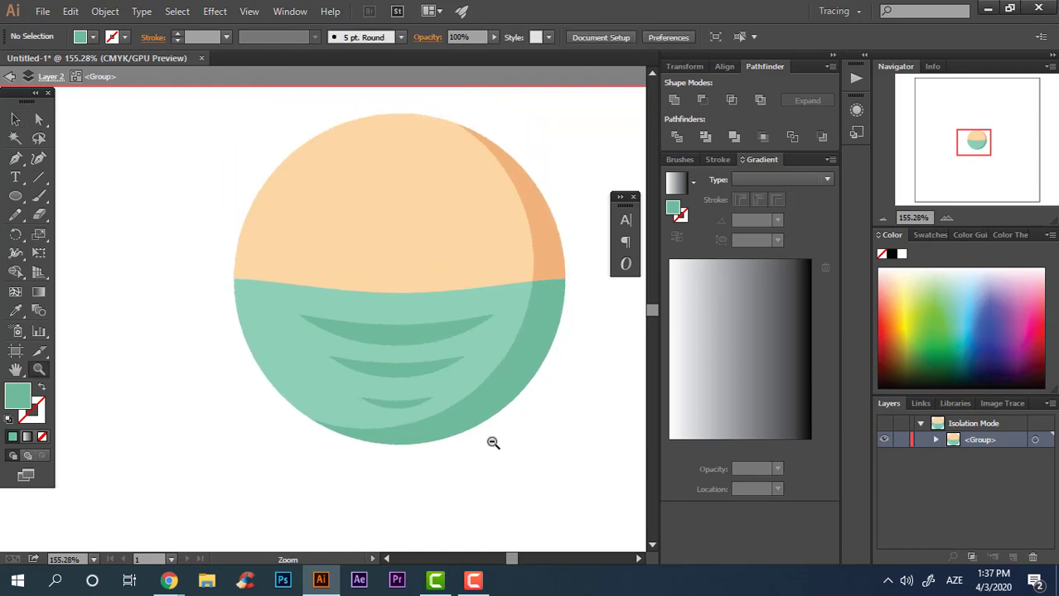
click(15, 120)
double_click(166, 205)
Step: Set the fill to black (000000) and draw a circle over the peach-green border on the right side of the ball
key(z)
drag(461, 331, 356, 328)
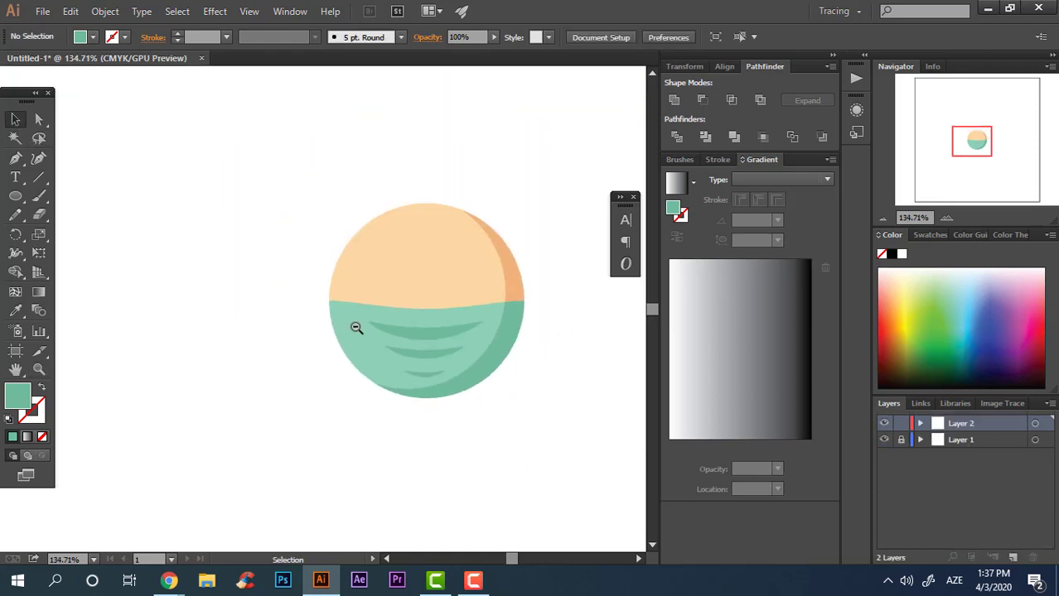
key(space)
drag(474, 263, 452, 328)
click(15, 197)
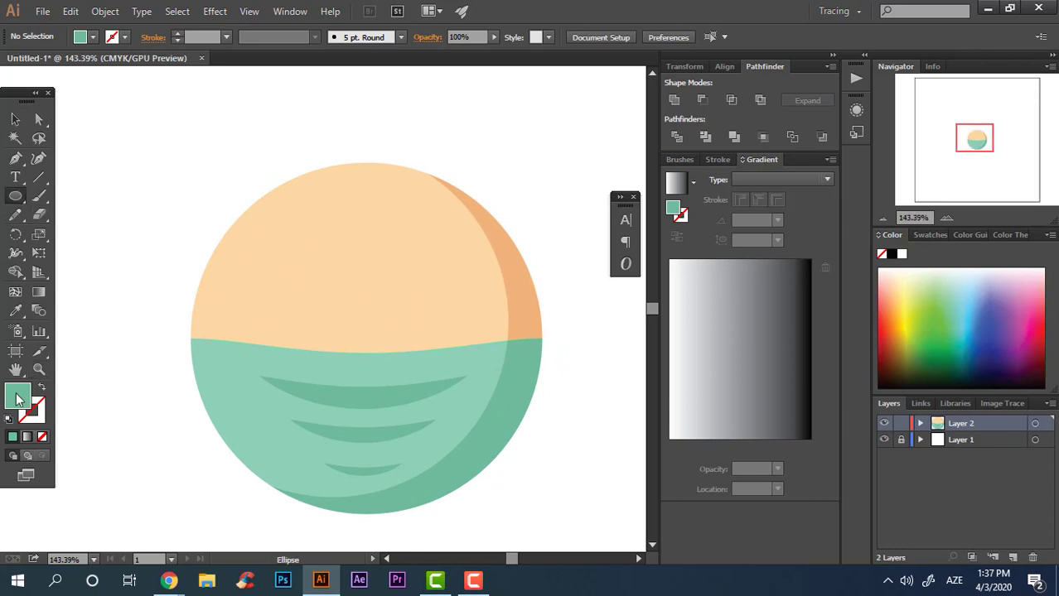
double_click(18, 396)
click(33, 239)
drag(33, 238, 18, 250)
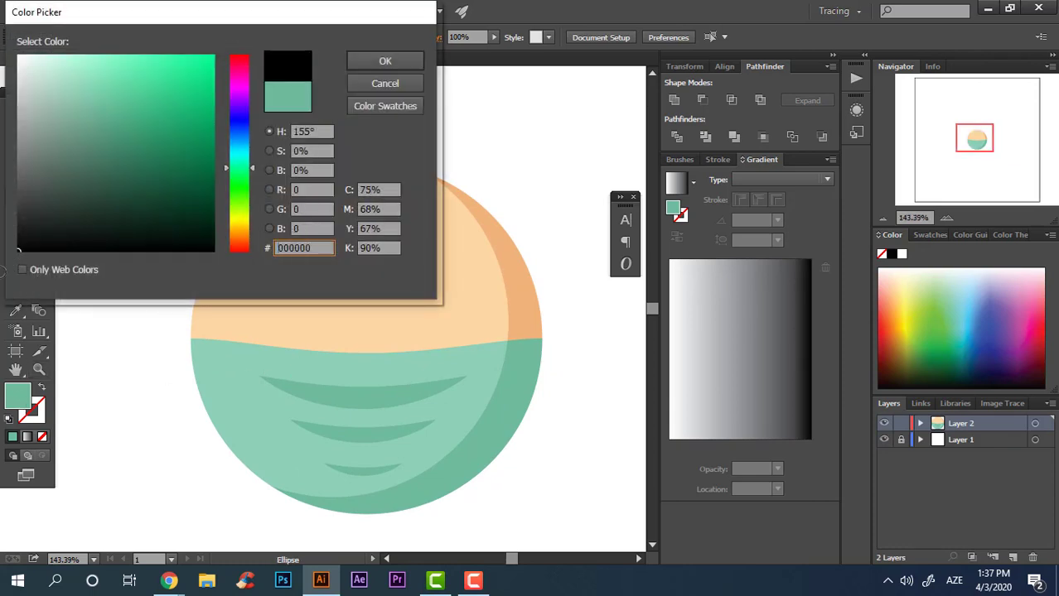
click(386, 83)
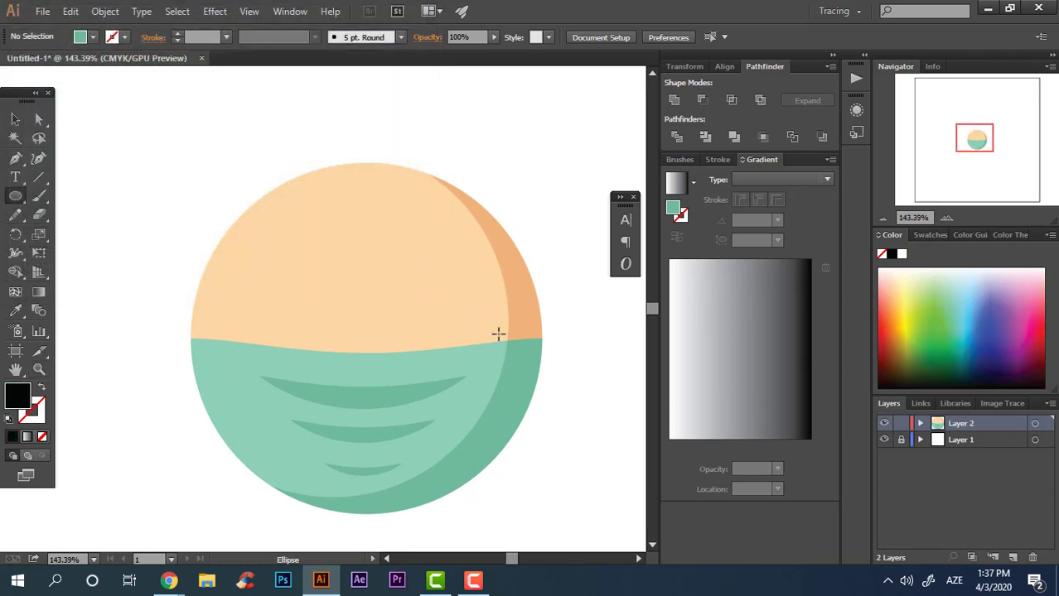
mouse_move(443, 313)
mouse_down()
mouse_move(520, 350)
mouse_move(501, 347)
mouse_move(512, 355)
mouse_up()
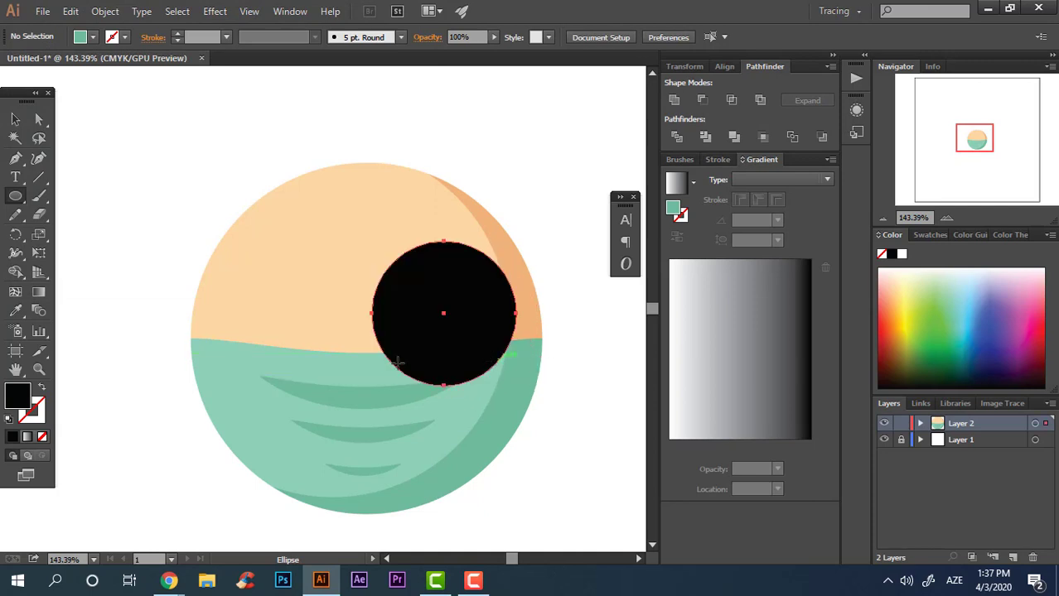
Step: Turn the black circle into an unfilled ring with a 4 pt black stroke and expand its fill and stroke
click(41, 392)
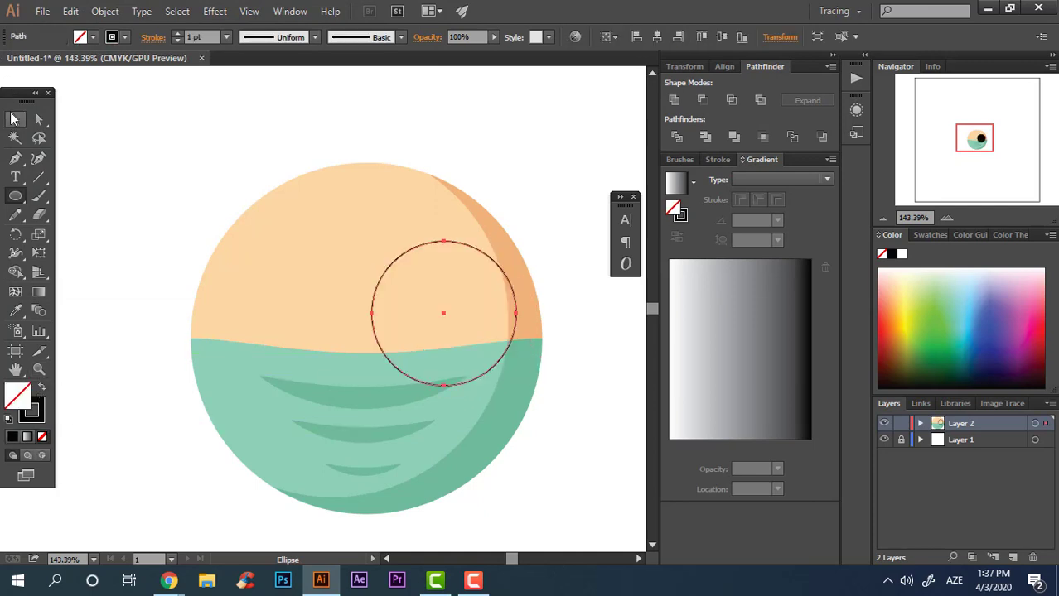
click(14, 119)
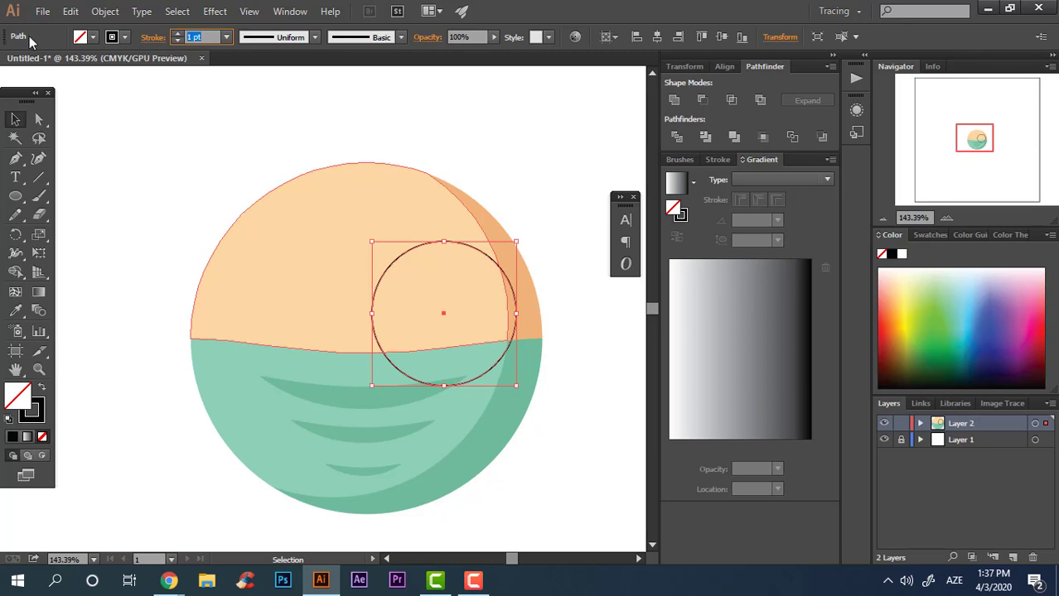
text(4)
key(Return)
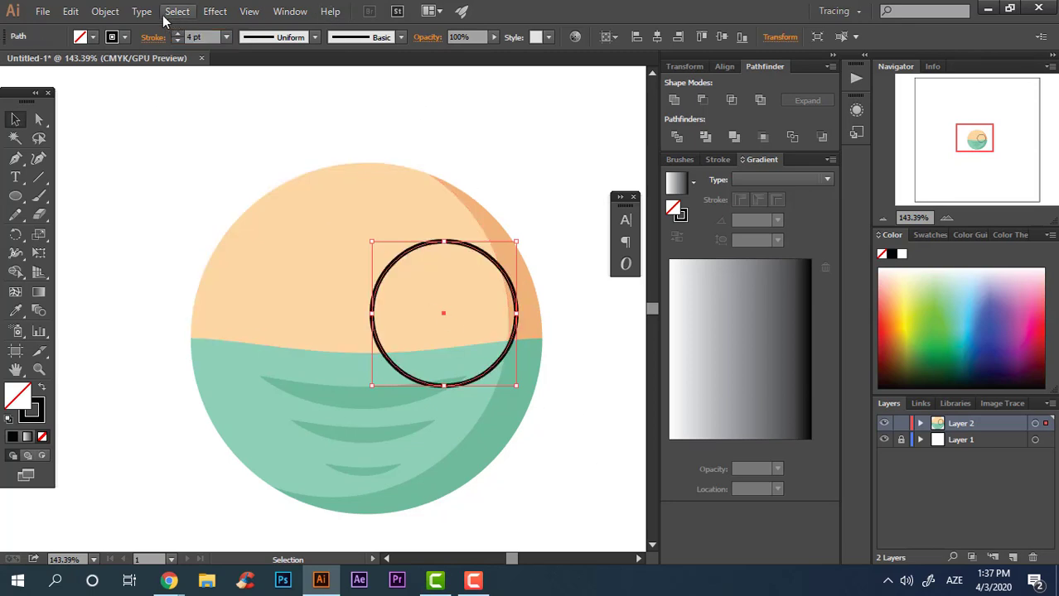
click(114, 11)
click(147, 175)
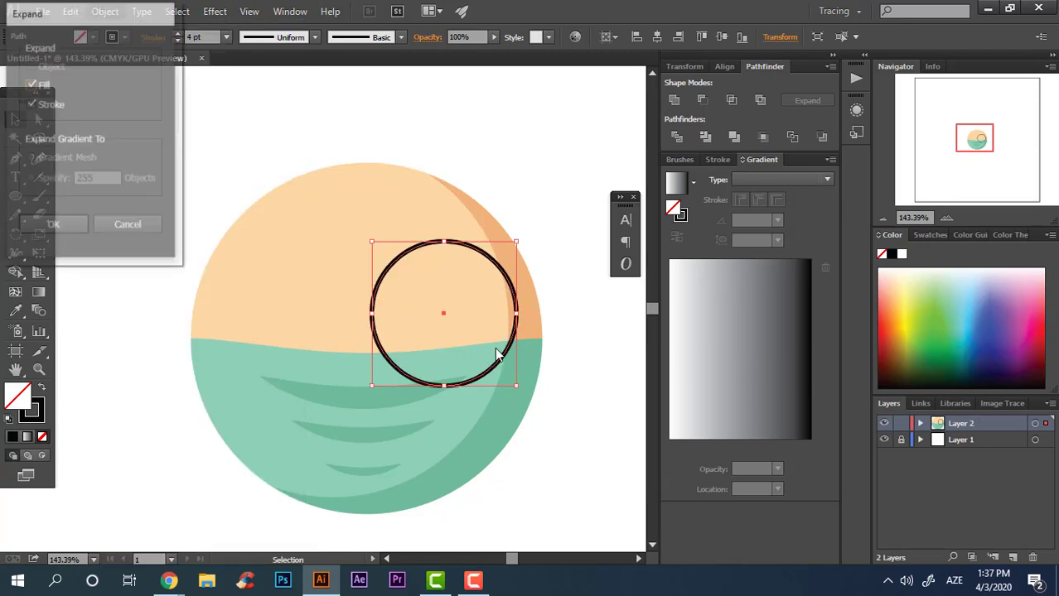
click(72, 235)
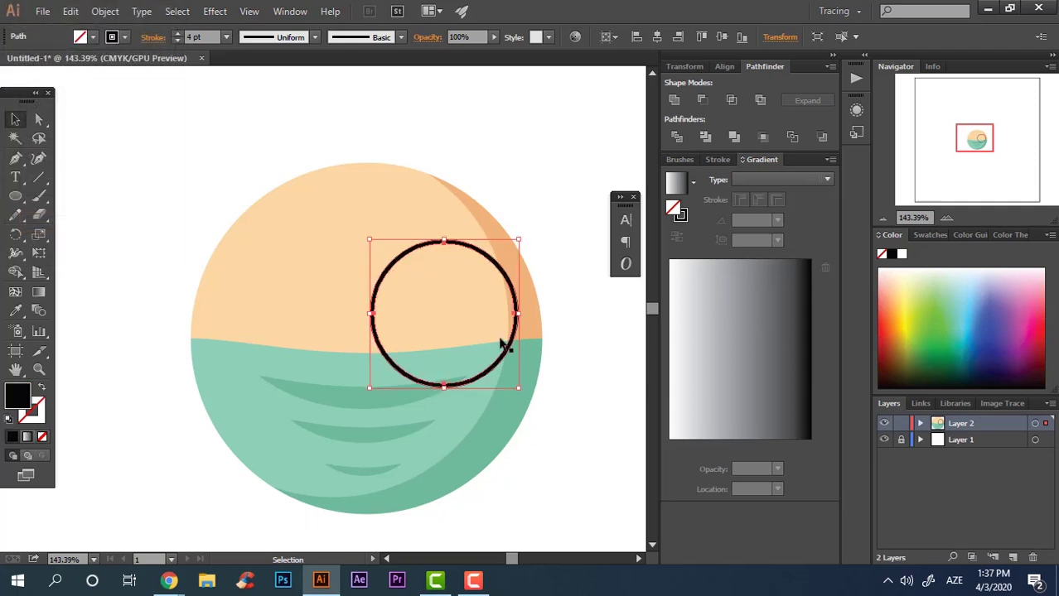
Step: Draw a smaller circle inside the black ring and fill it with white (FFFFFF)
key(z)
drag(505, 345, 587, 363)
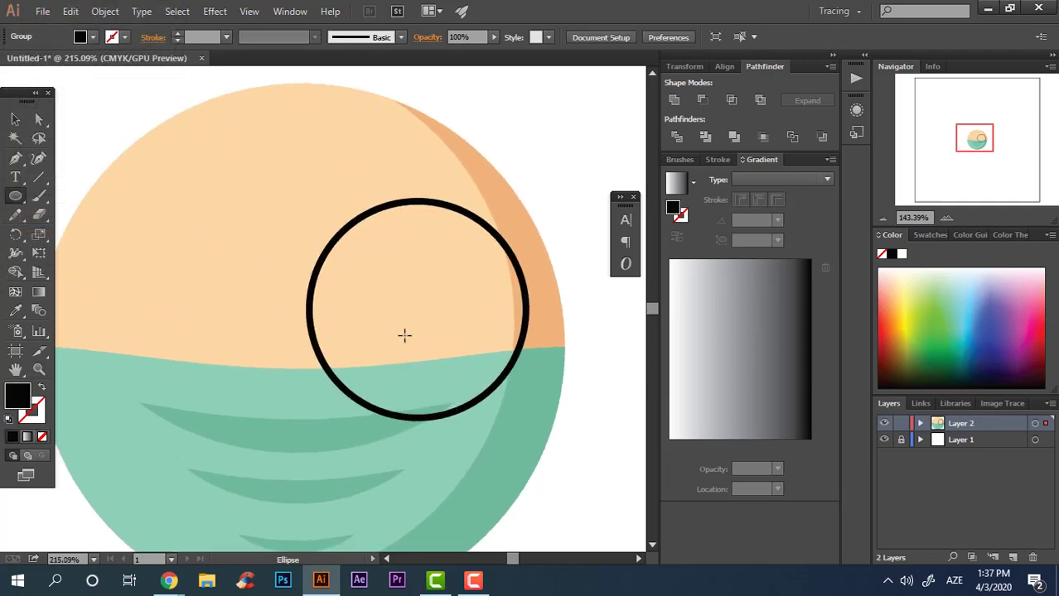
drag(419, 298, 485, 364)
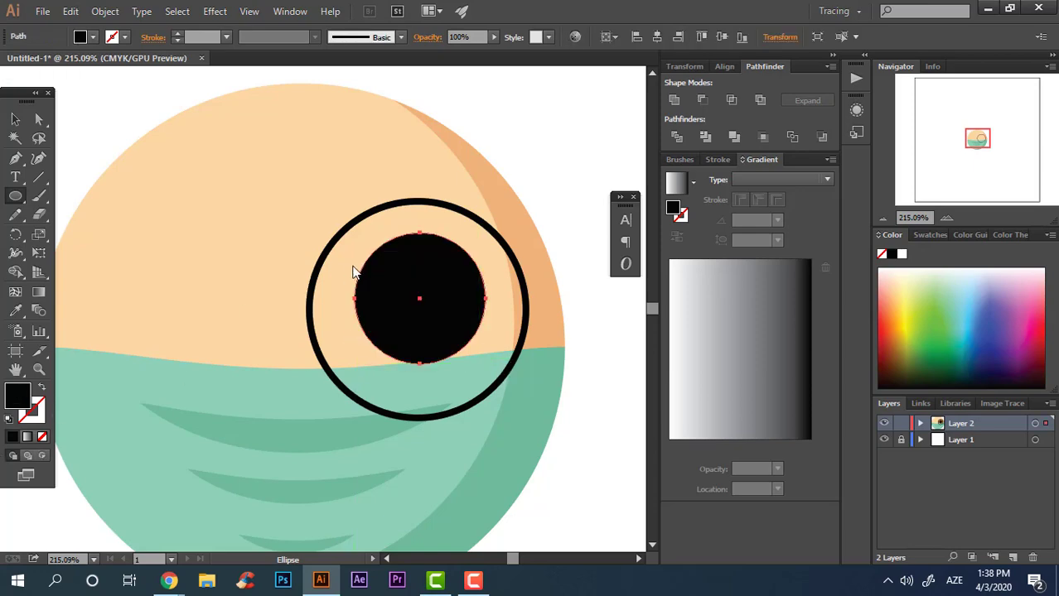
drag(32, 70, 17, 54)
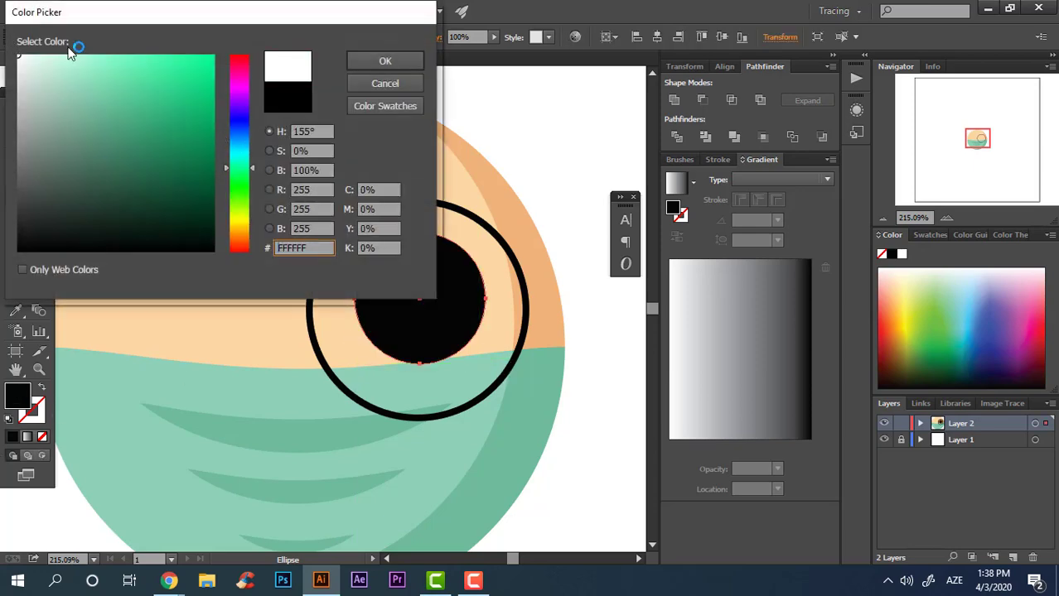
click(383, 61)
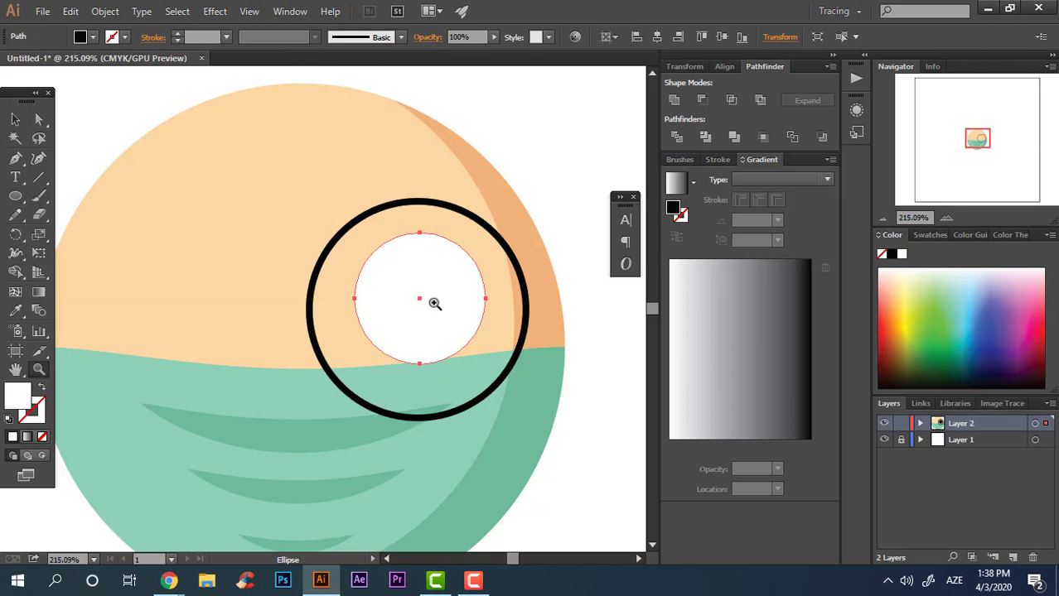
Step: Make a smaller copy of the white circle, shift it slightly toward the lower left, and fill it with dark grey as the pupil
drag(434, 303, 497, 313)
click(15, 118)
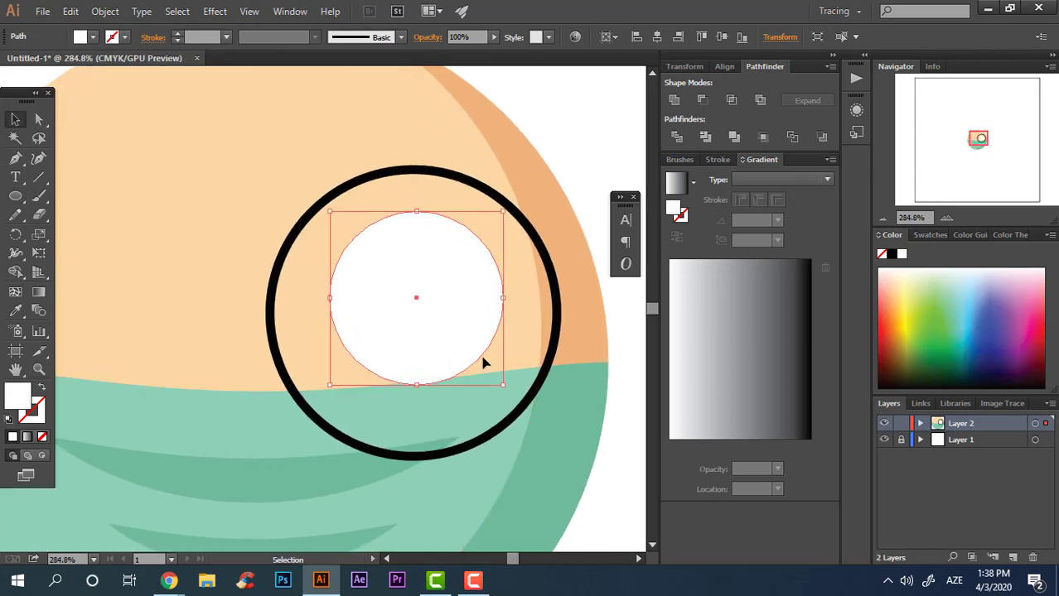
drag(504, 389, 479, 370)
drag(442, 314, 436, 323)
double_click(27, 395)
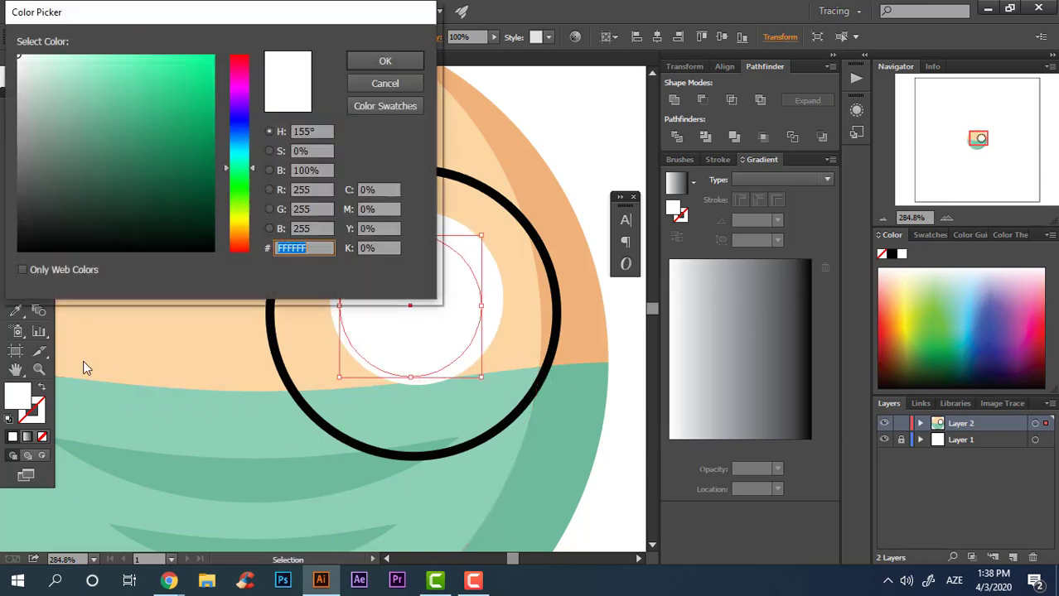
click(39, 216)
click(389, 66)
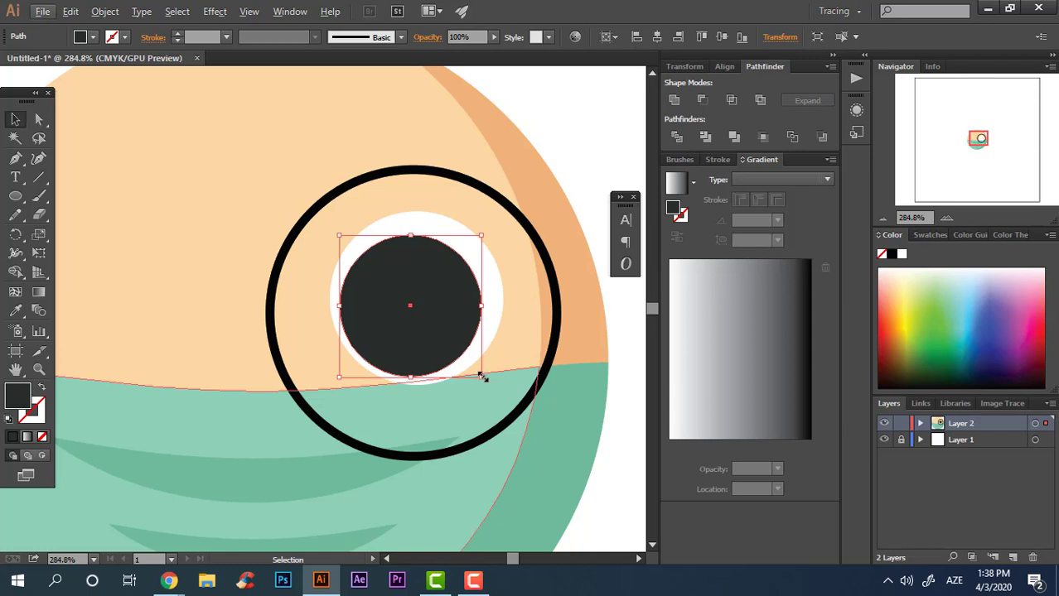
Step: Add two white highlight circles on the pupil's right edge, a larger one at the upper right and a smaller one at the lower right
drag(483, 377, 455, 251)
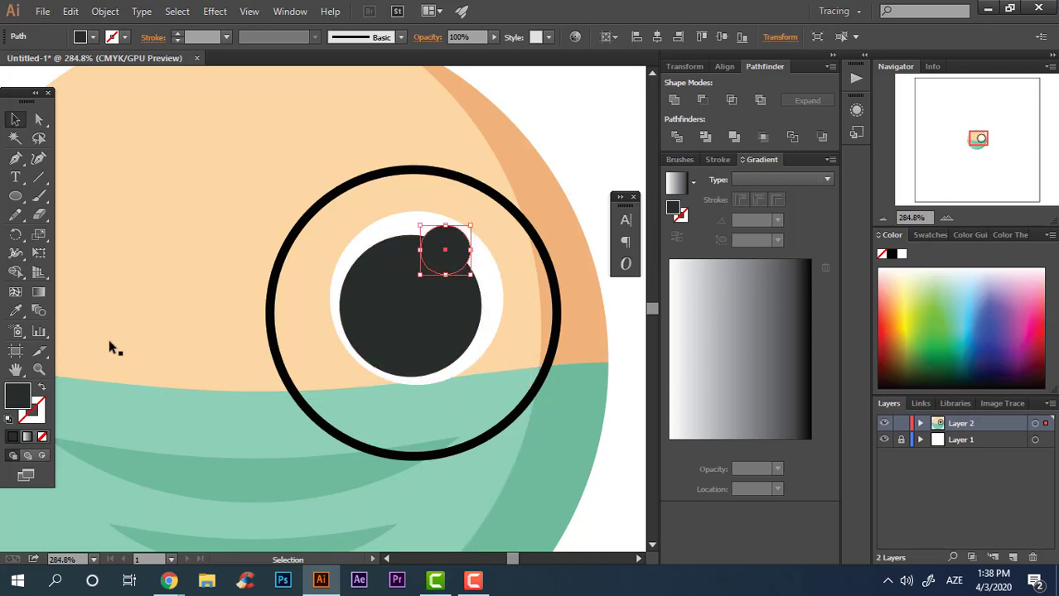
click(15, 311)
click(487, 255)
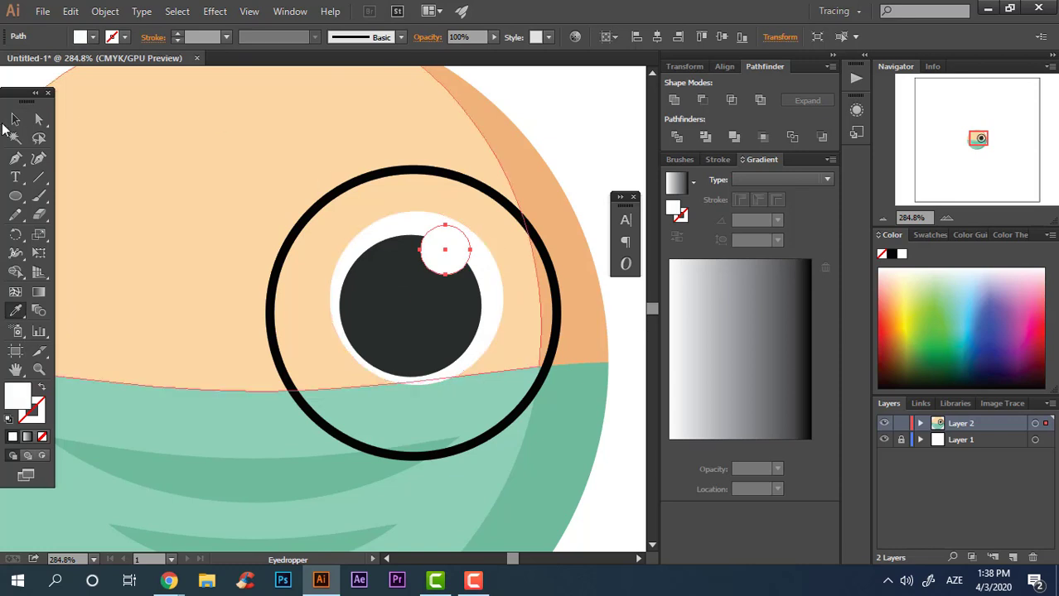
click(15, 120)
drag(458, 257, 489, 340)
click(582, 121)
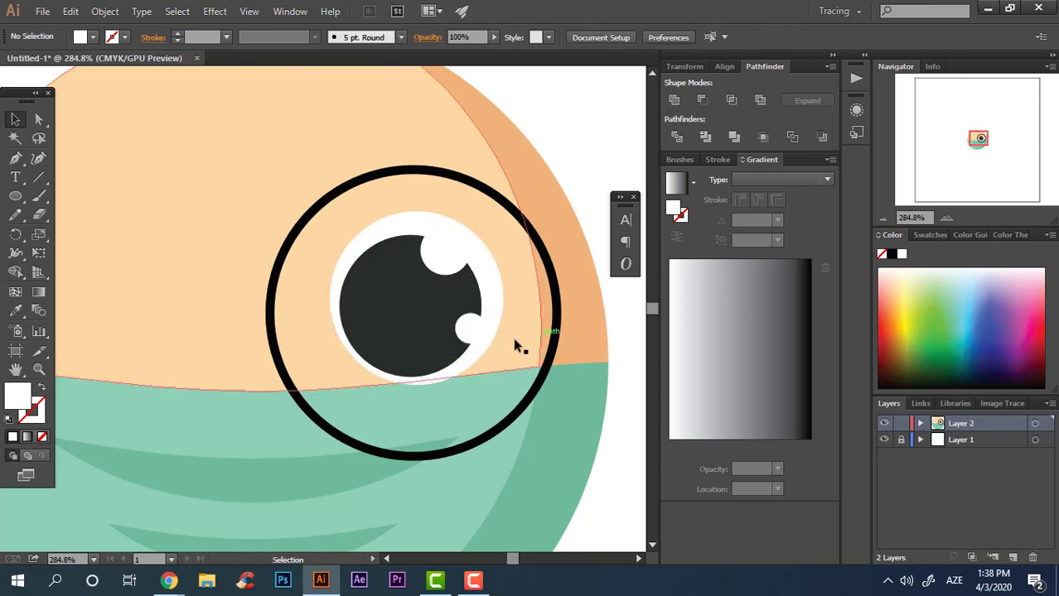
Step: Draw a short diagonal line across the ring's upper right with the Pen tool, using a 10 pt white stroke and no fill
click(474, 329)
key(z)
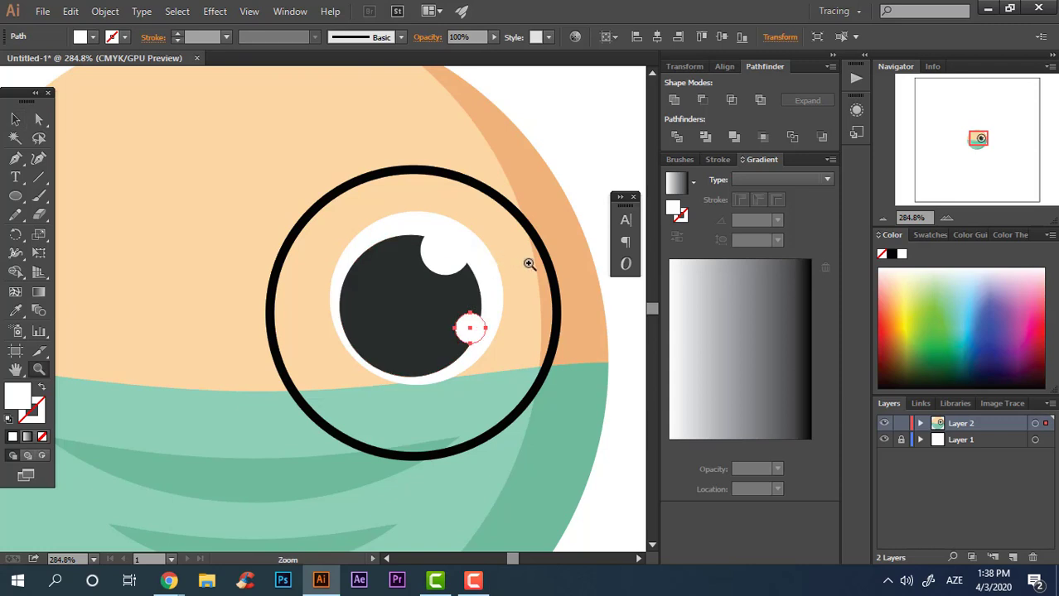
drag(497, 258, 565, 262)
click(14, 158)
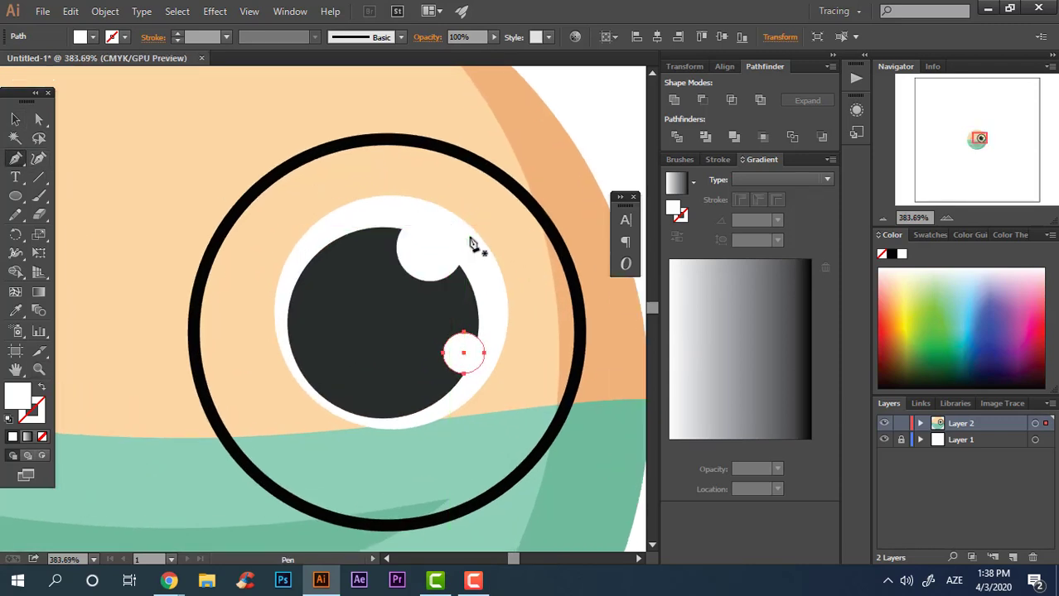
drag(494, 196, 516, 159)
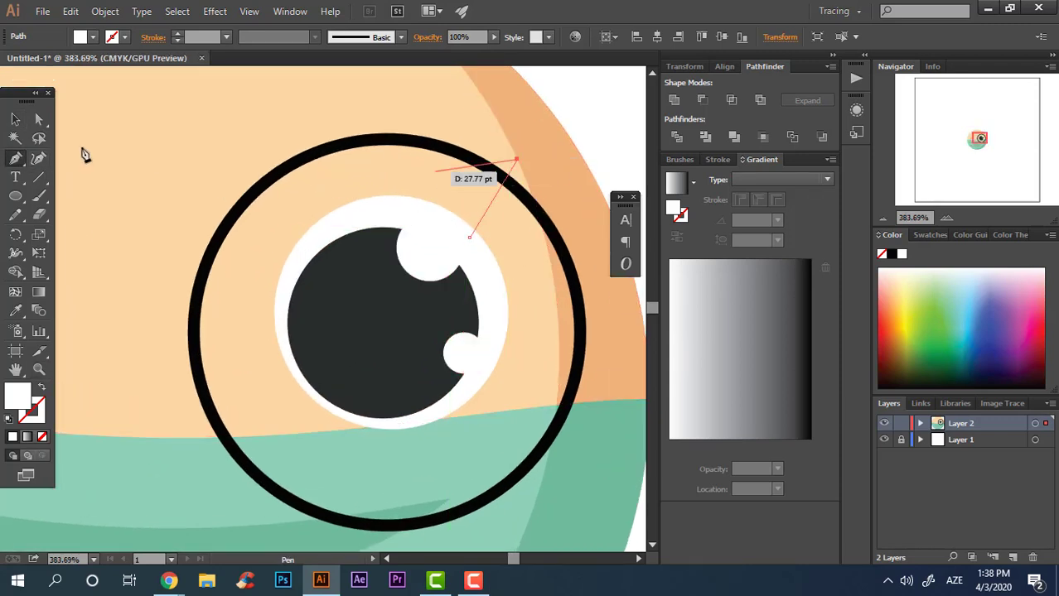
click(16, 120)
click(42, 389)
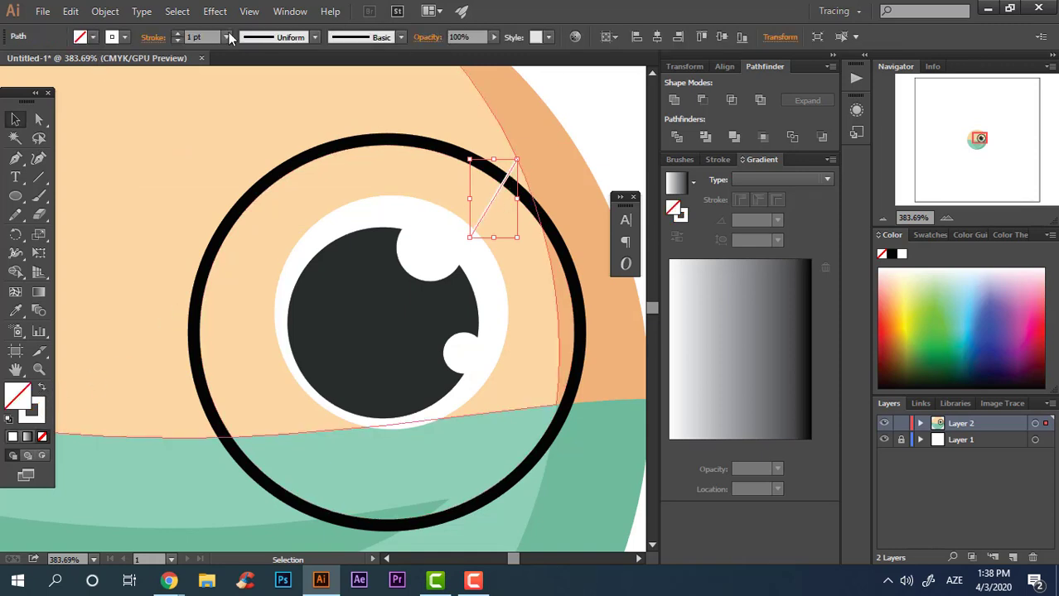
text(10)
key(Return)
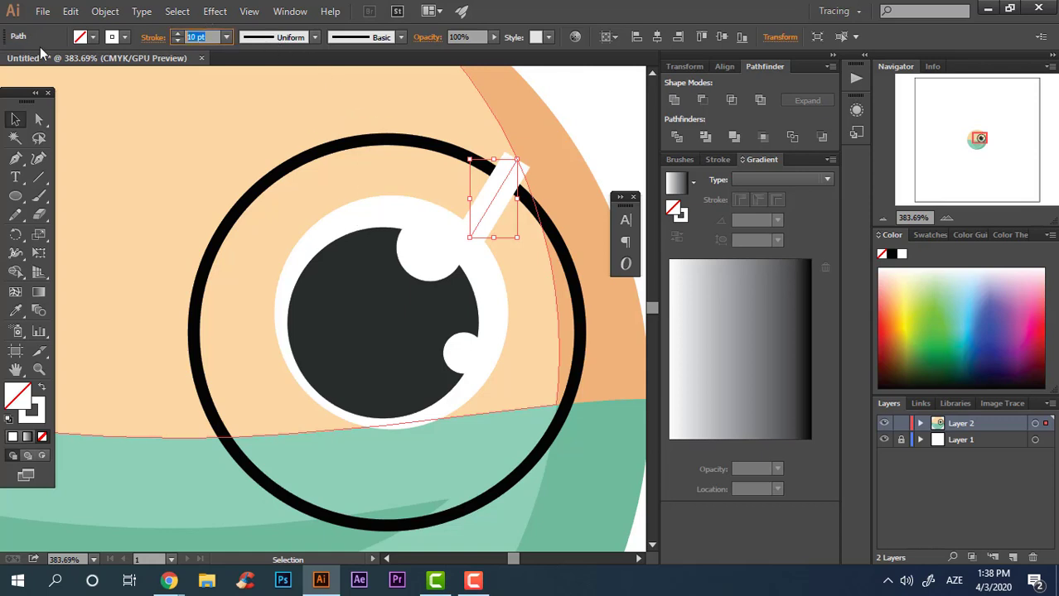
Step: Restyle the diagonal line with a 5 pt dark grey (292D2B) stroke and round caps
text(5)
key(Return)
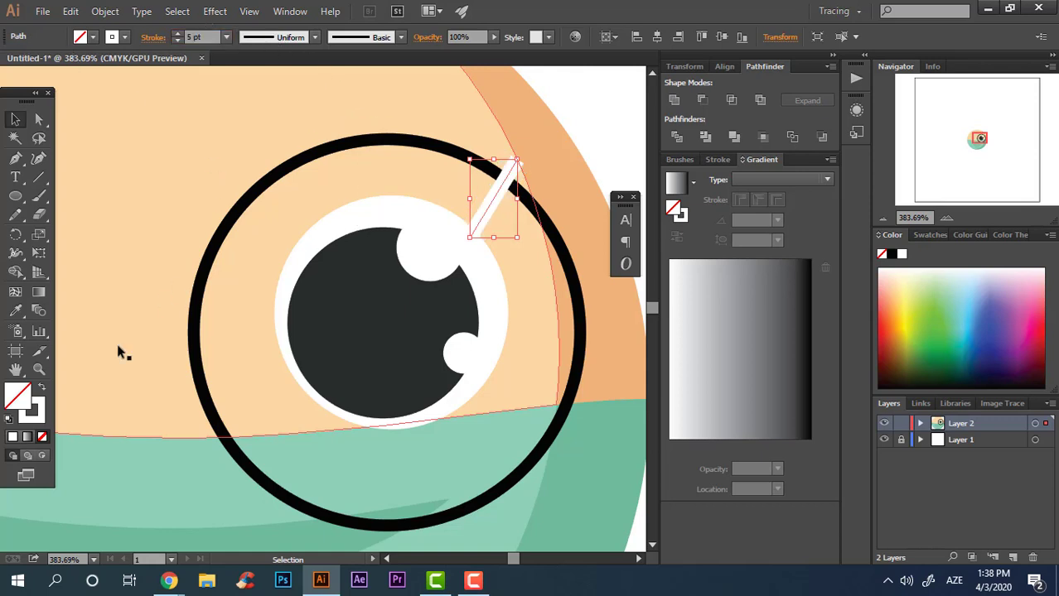
double_click(40, 415)
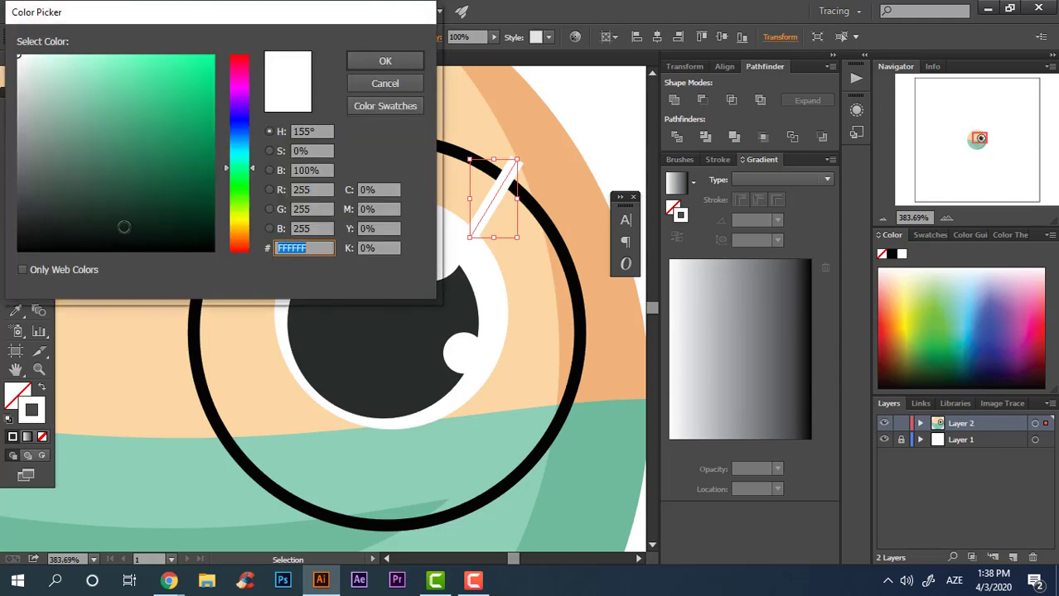
click(37, 216)
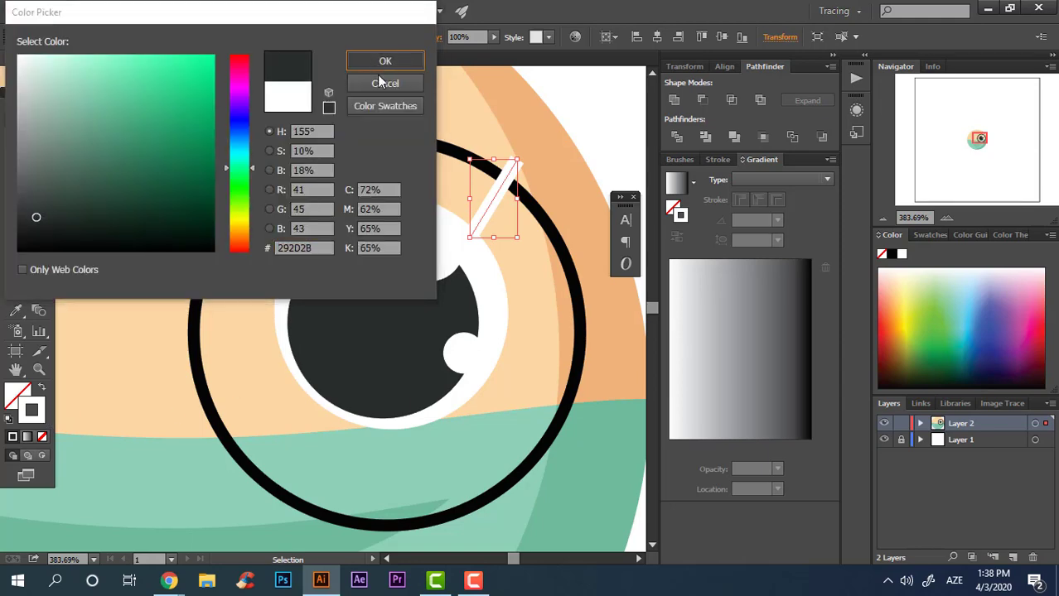
click(381, 62)
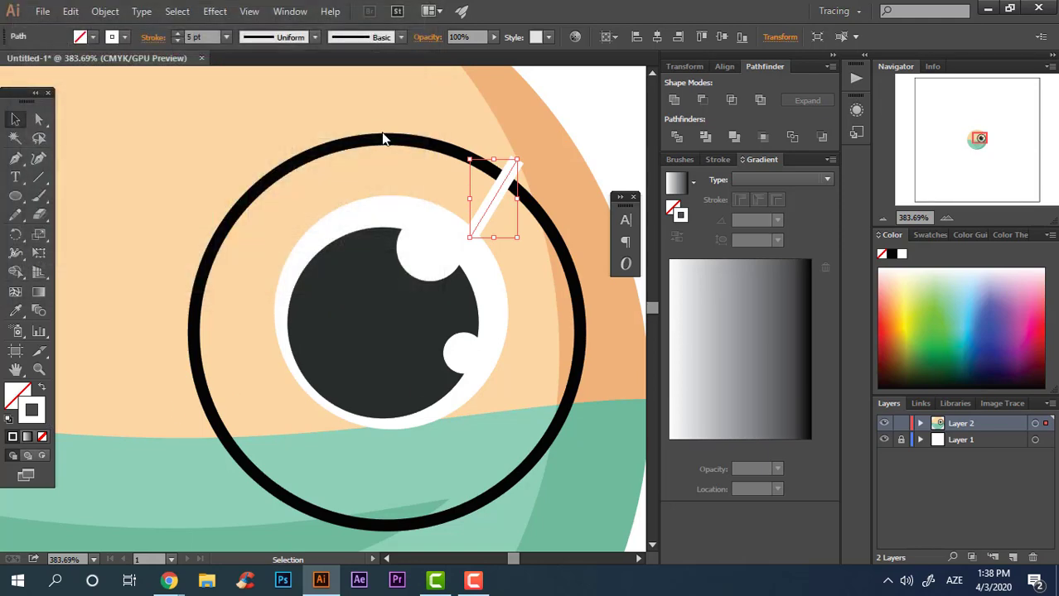
click(152, 39)
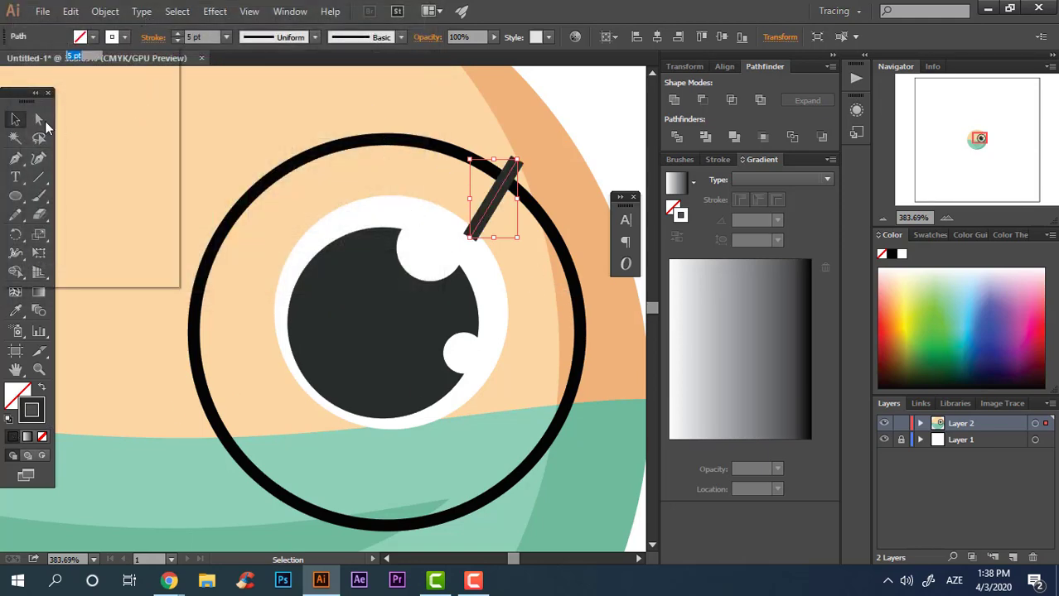
click(585, 123)
Step: Duplicate the dark line toward the lower right and rotate the copy clockwise to form a second eyelash
drag(494, 199, 524, 228)
click(552, 185)
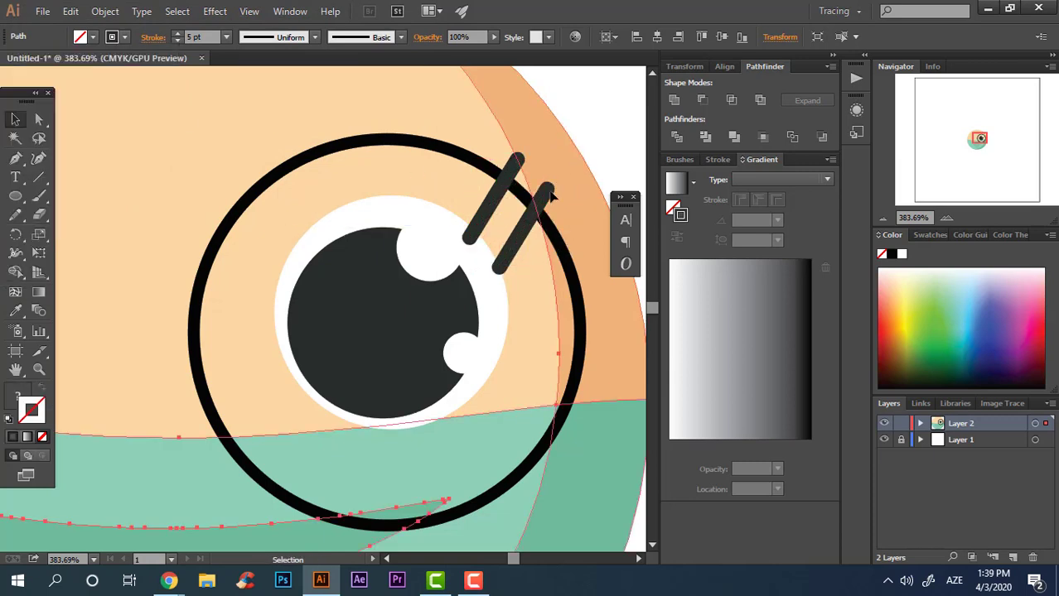
click(531, 220)
drag(551, 185, 526, 236)
Step: Expand the fill and stroke of both eyelash lines into shapes
shift+click(485, 217)
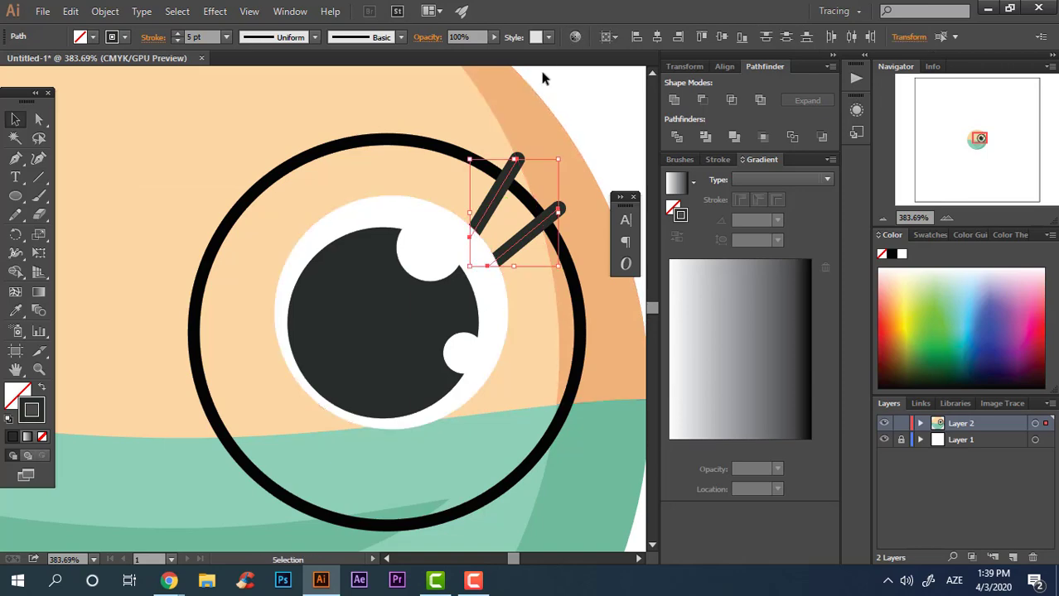
click(106, 12)
click(170, 177)
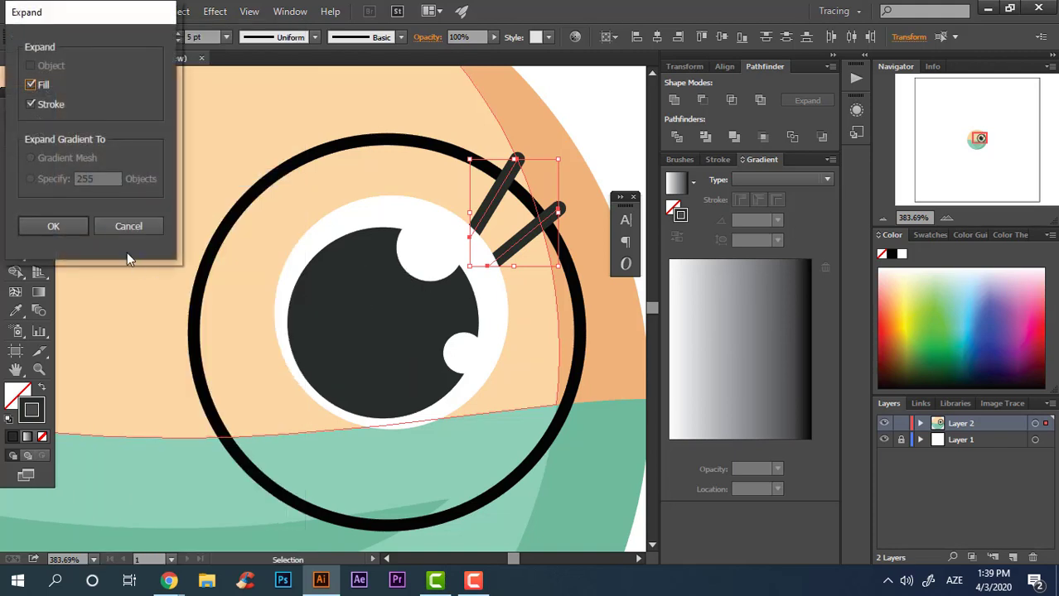
key(Return)
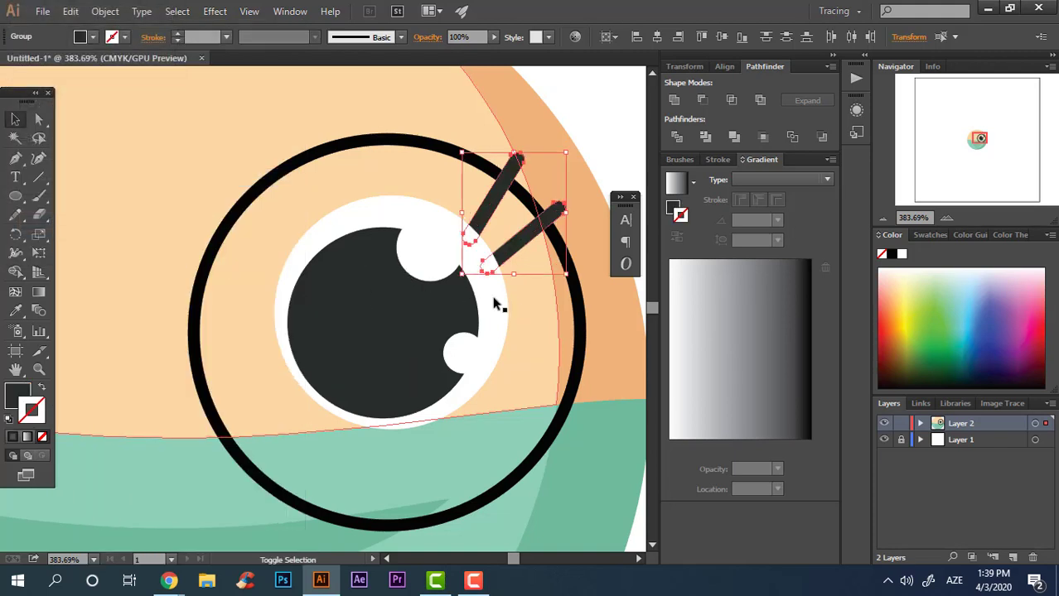
Step: Group the two eyelashes with the white eye circle, the pupil and its two highlights
shift+click(439, 268)
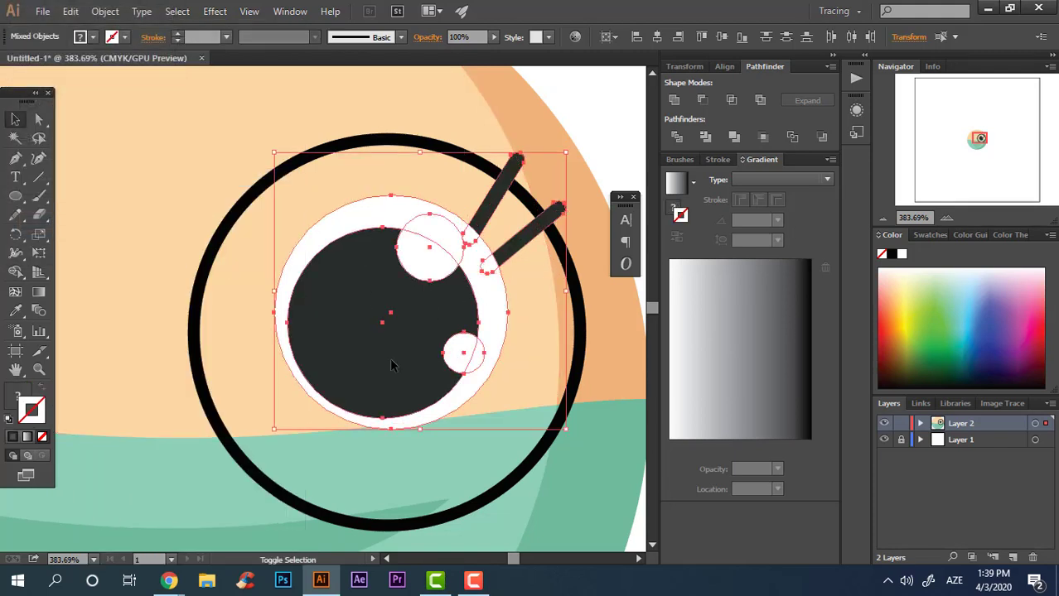
right_click(471, 312)
click(510, 379)
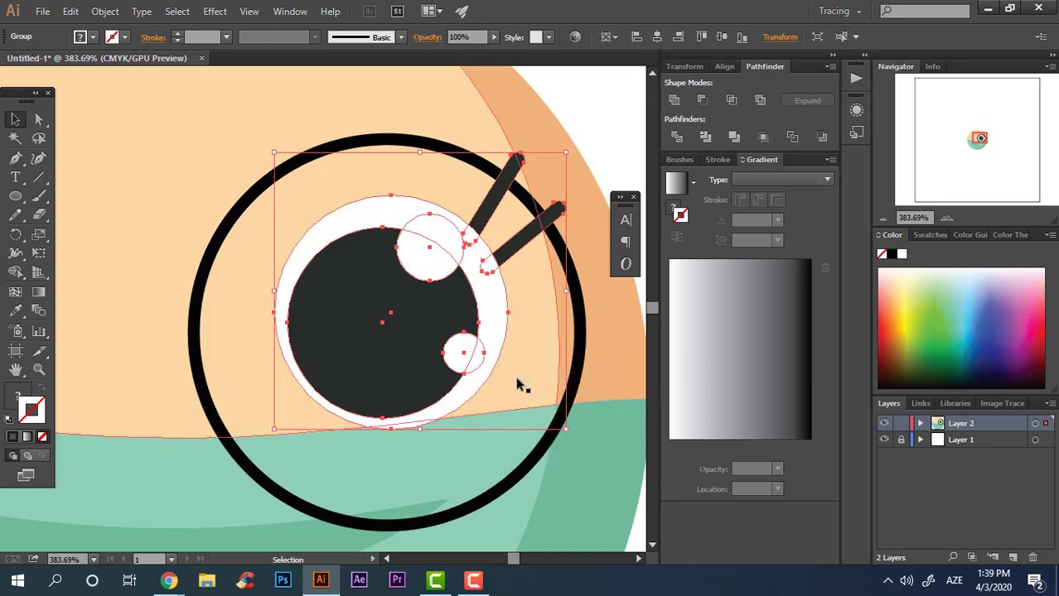
click(522, 475)
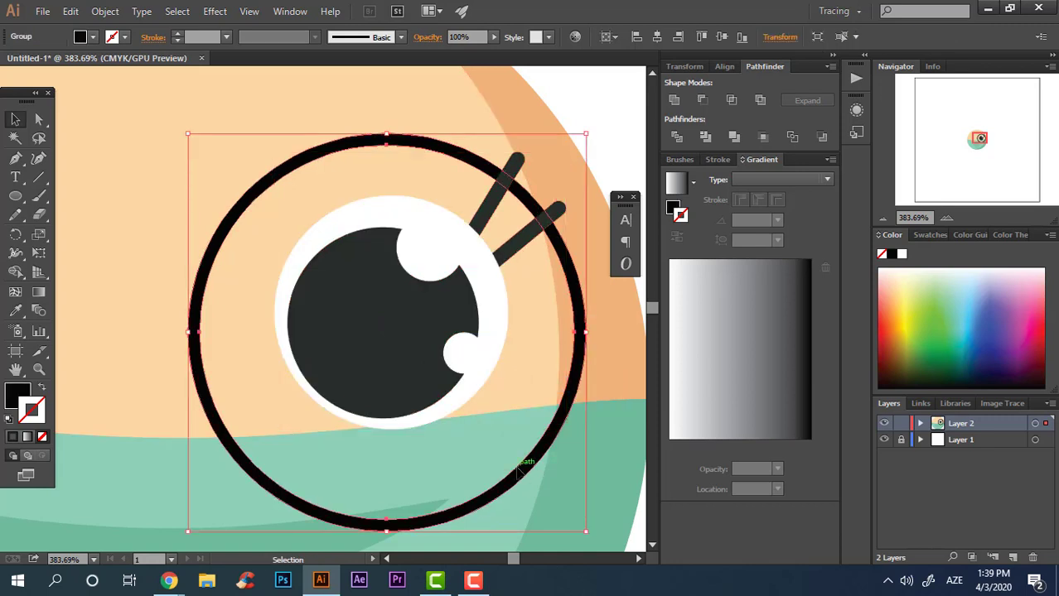
key(z)
drag(522, 468, 416, 293)
key(v)
click(532, 448)
key(space)
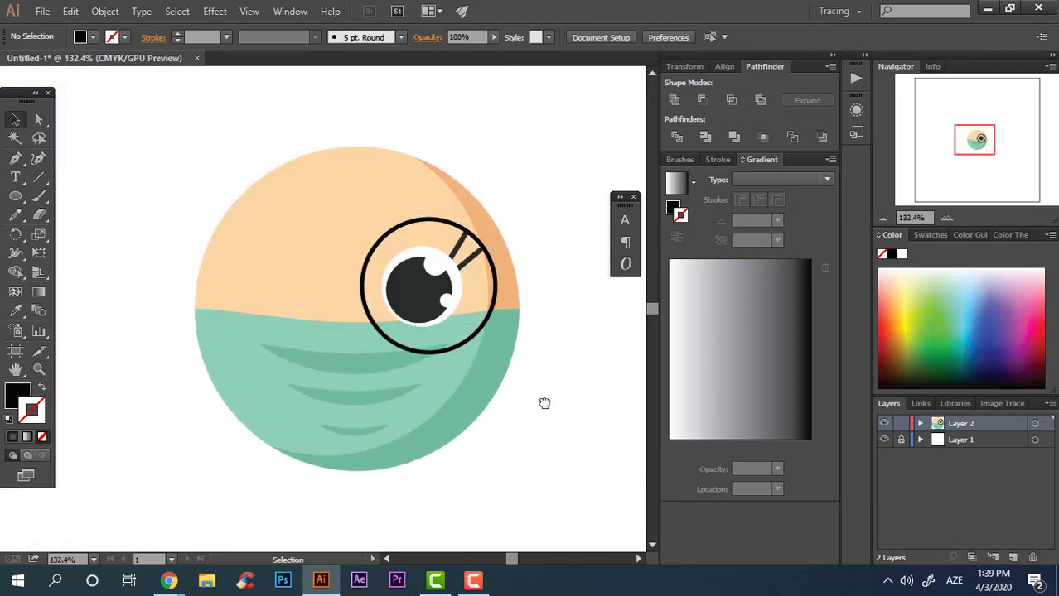
drag(543, 402, 563, 420)
click(465, 315)
click(507, 340)
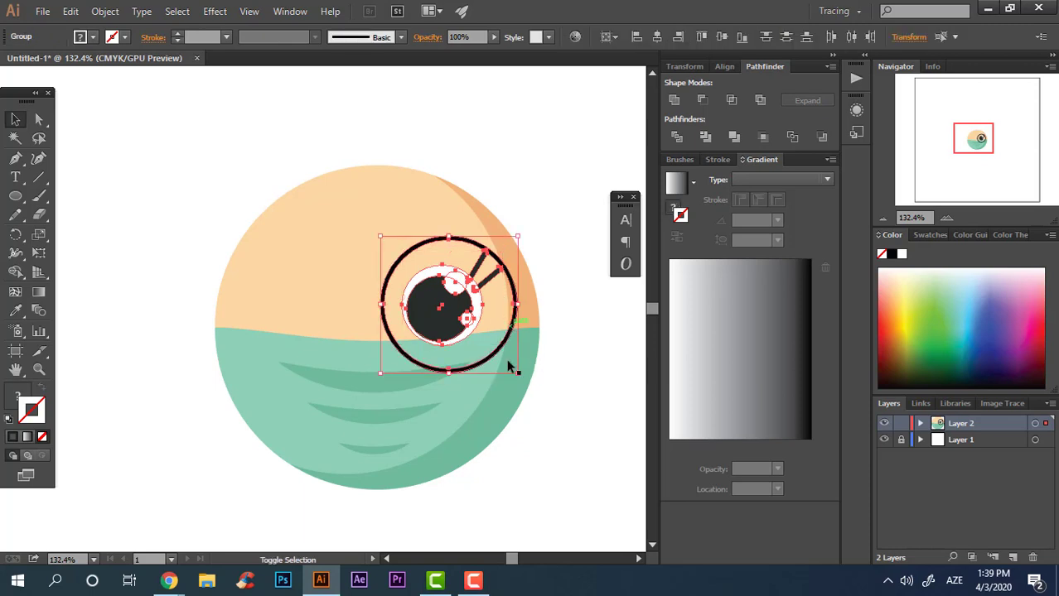
right_click(444, 292)
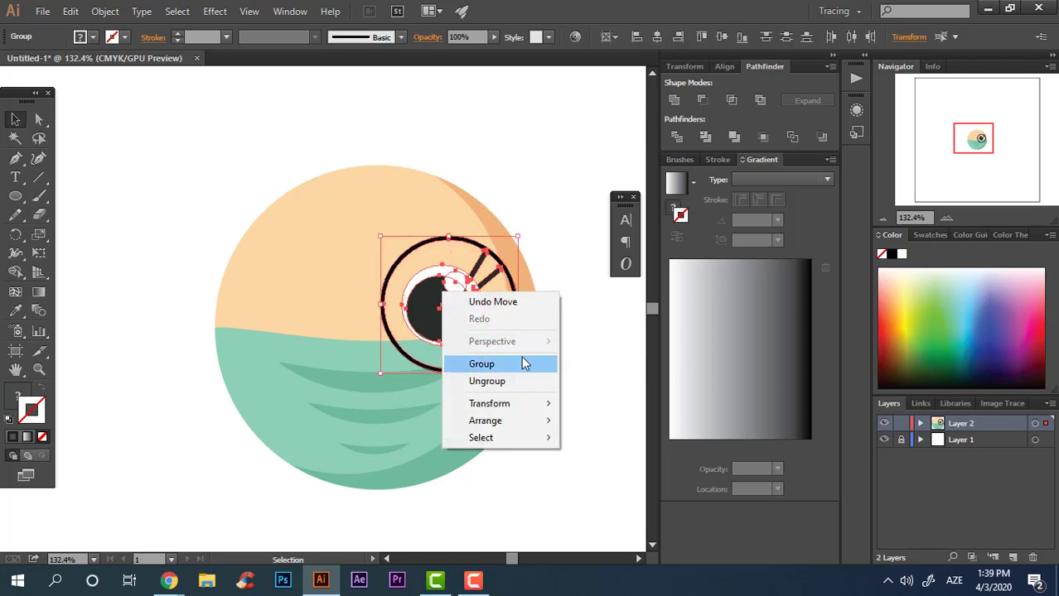
click(584, 399)
Step: Scale down the grouped eye inside the ring, and shrink the black ring slightly
click(499, 349)
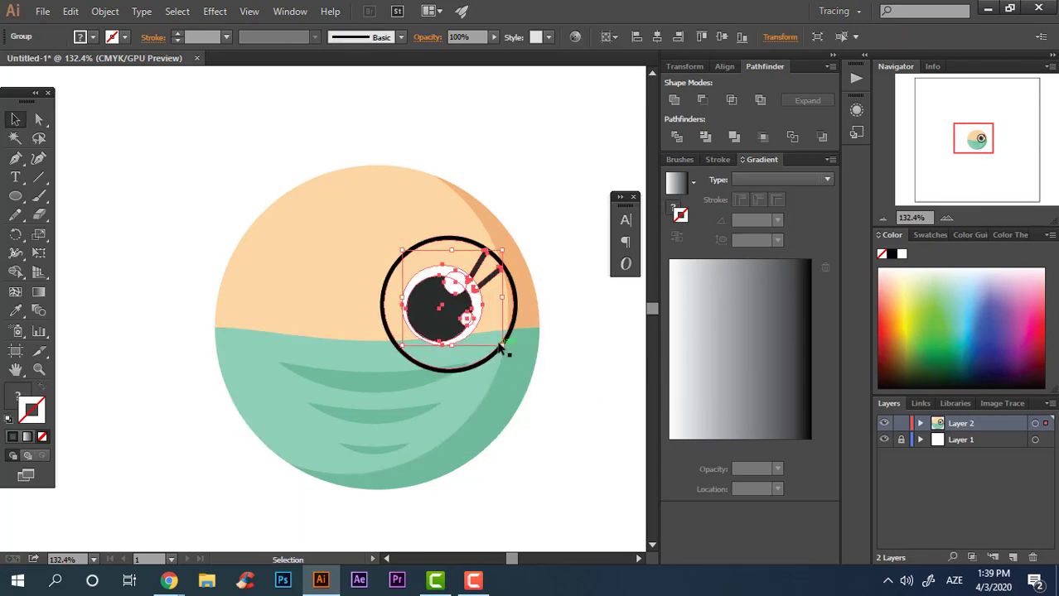
mouse_move(503, 348)
mouse_down()
mouse_move(476, 319)
mouse_move(441, 320)
mouse_up()
click(534, 394)
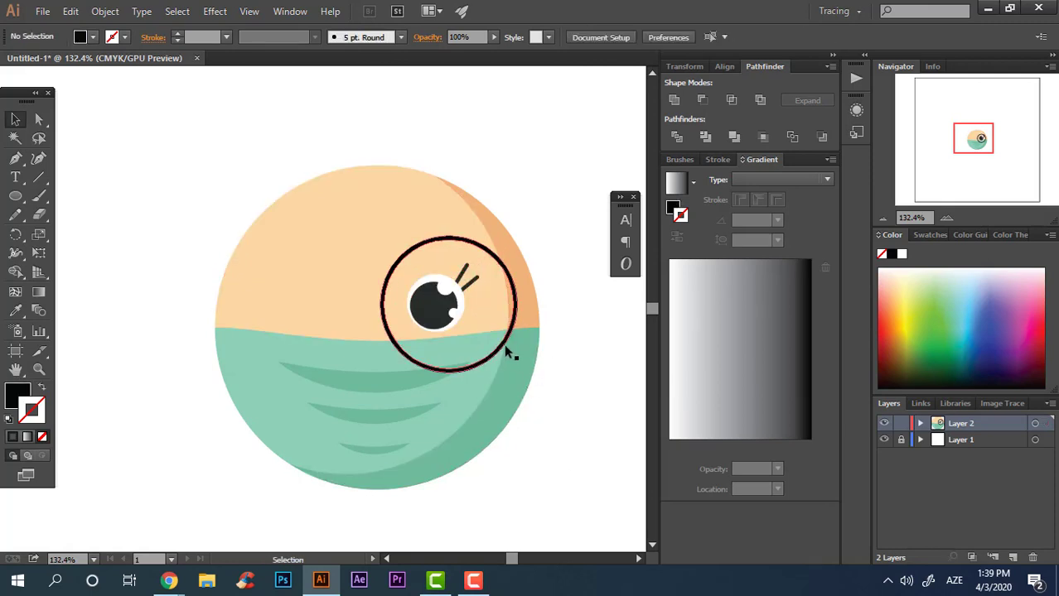
click(504, 344)
drag(518, 374, 508, 363)
Step: Group the eye with its black ring and move the group up so the eye sits just above the green area
click(473, 330)
shift+click(500, 332)
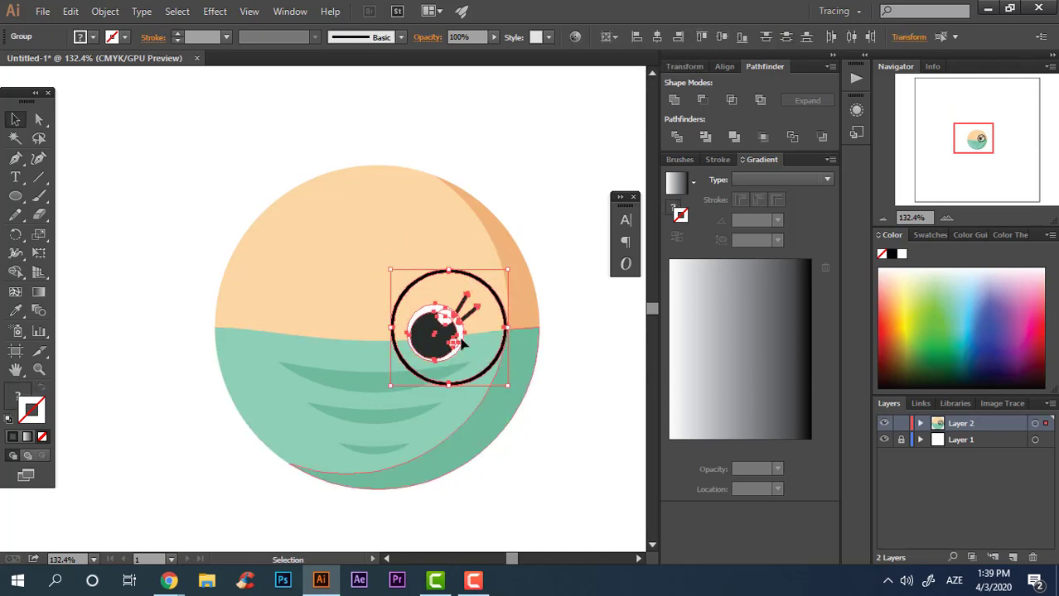
right_click(412, 315)
click(479, 387)
key(ctrl+h)
drag(455, 350, 454, 326)
click(568, 447)
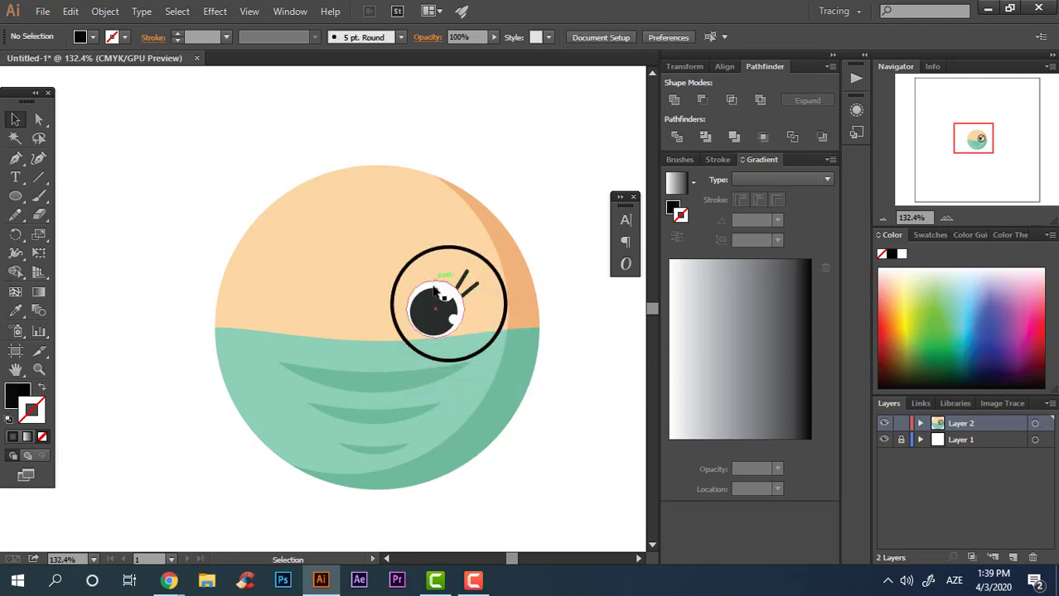
Step: Copy the ringed eye to the left side of the face and reflect the copy across the vertical axis
alt+drag(434, 290, 288, 291)
right_click(294, 300)
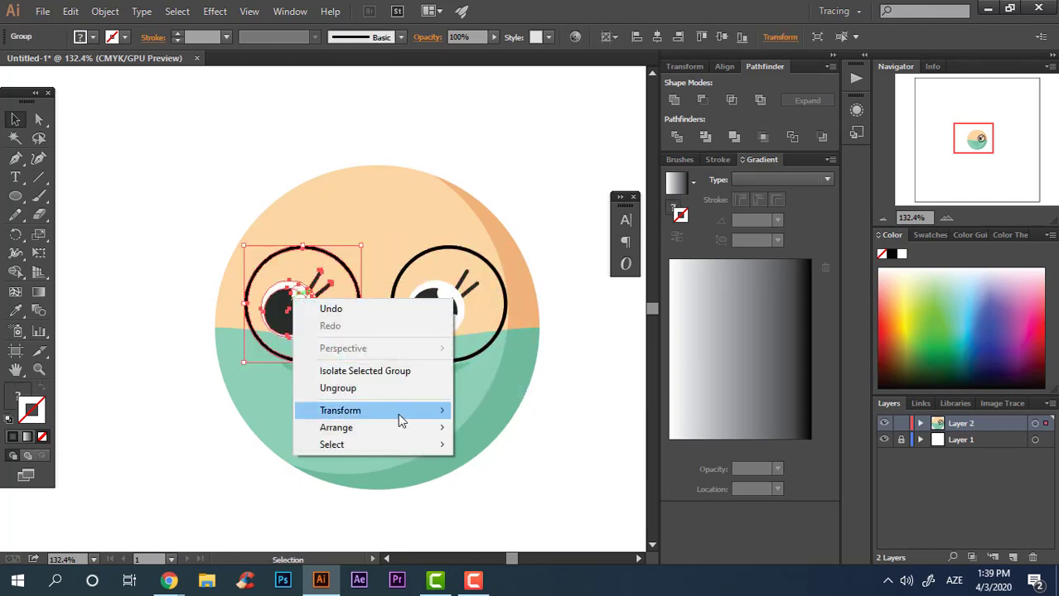
mouse_move(399, 416)
click(546, 465)
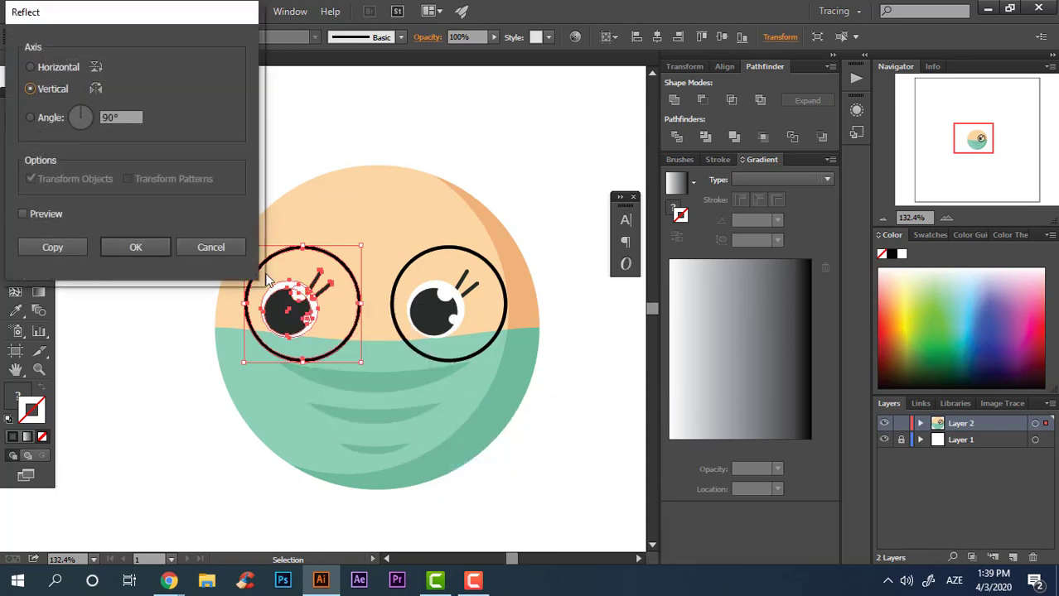
click(135, 247)
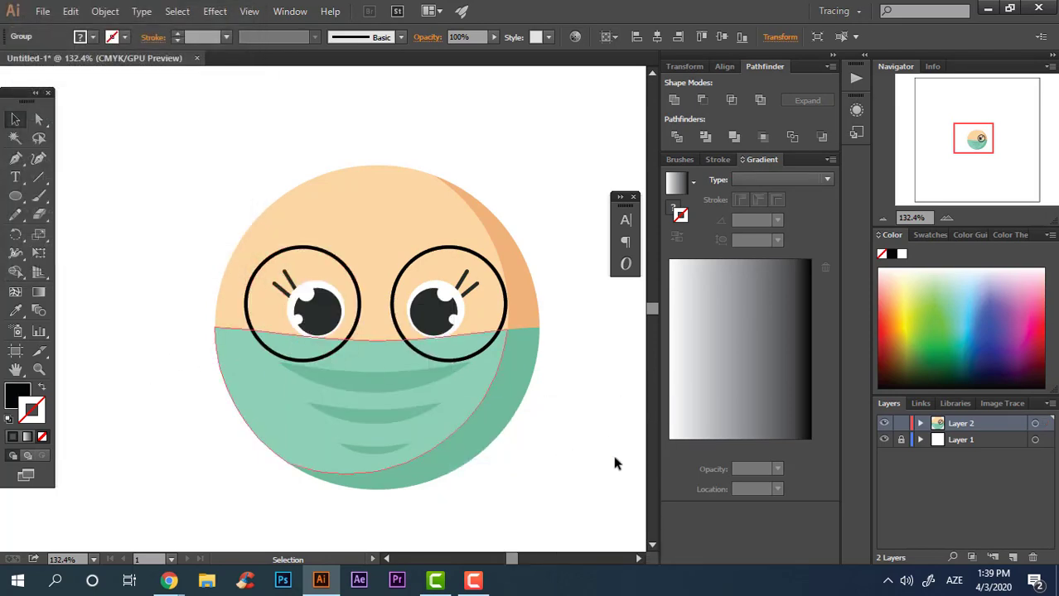
Step: Group the left and right ringed eyes together
drag(393, 393, 372, 294)
key(ctrl+shift+a)
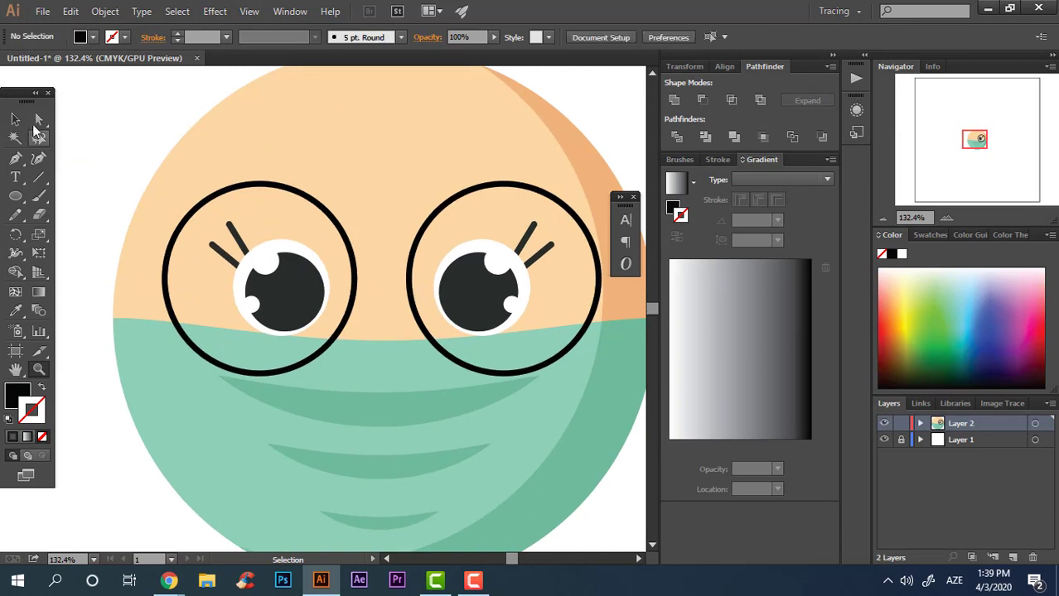
key(v)
click(291, 284)
shift+click(496, 278)
right_click(497, 273)
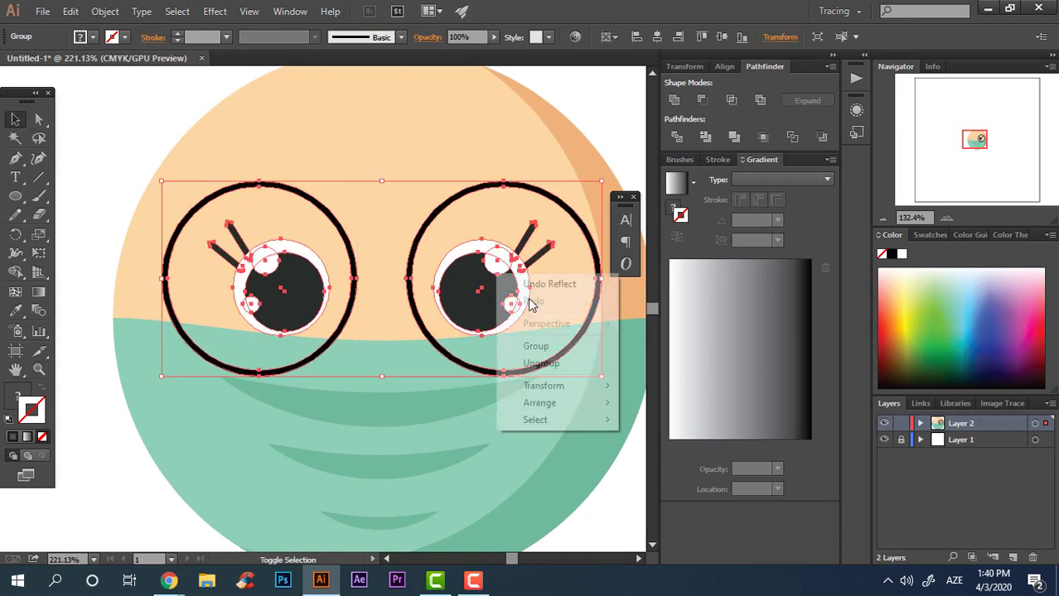
click(550, 347)
key(z)
drag(488, 284, 340, 303)
key(v)
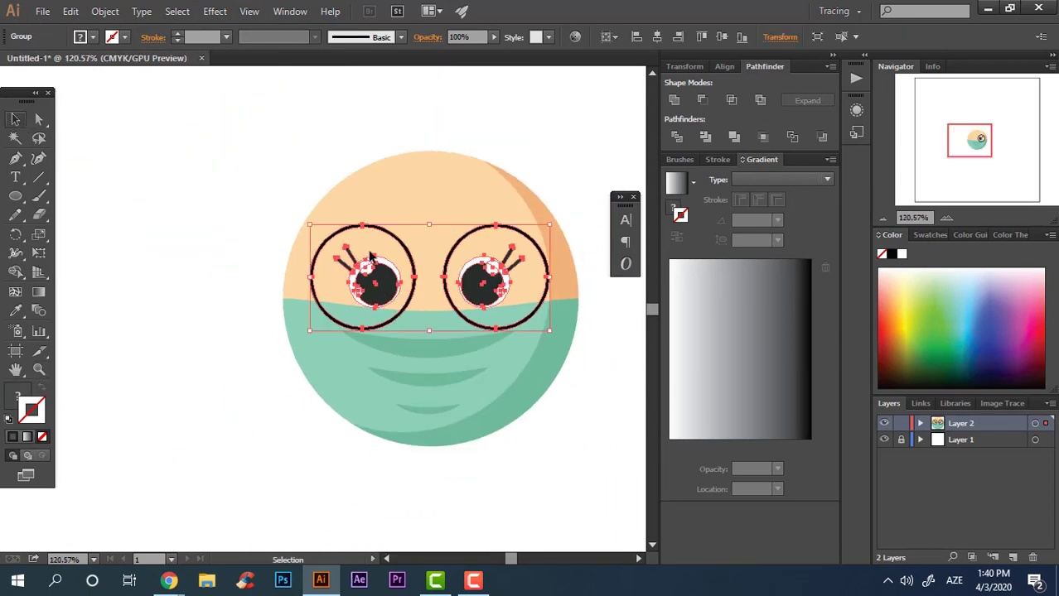
Step: Select all the artwork and center the pair of eyes horizontally on the face
click(583, 418)
key(ctrl+a)
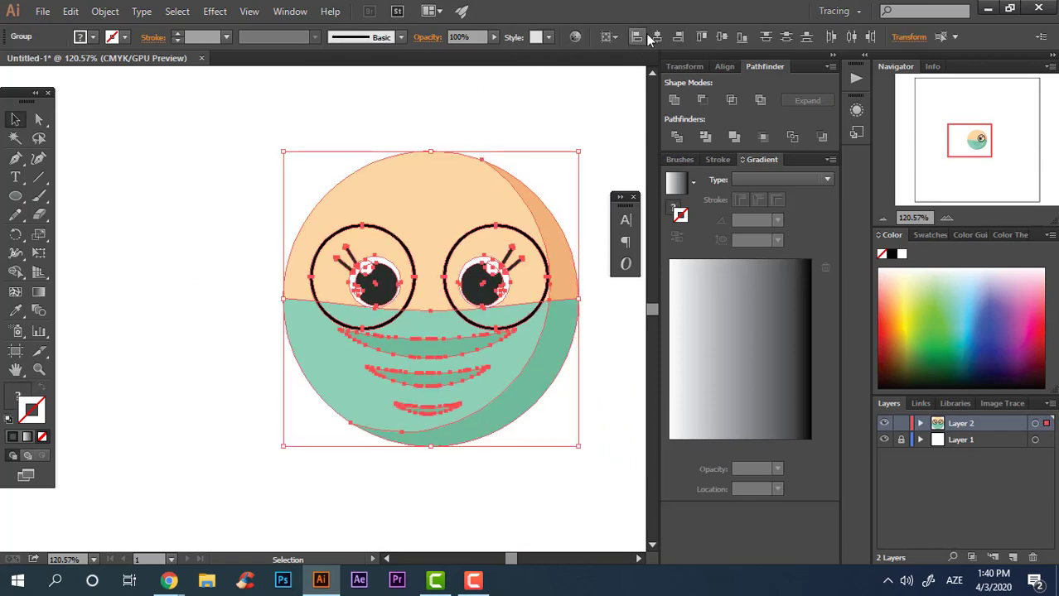
click(568, 408)
Step: Draw a straight horizontal line between the two rings as the glasses bridge, with a 4 pt black stroke and no fill
key(z)
drag(389, 331, 101, 202)
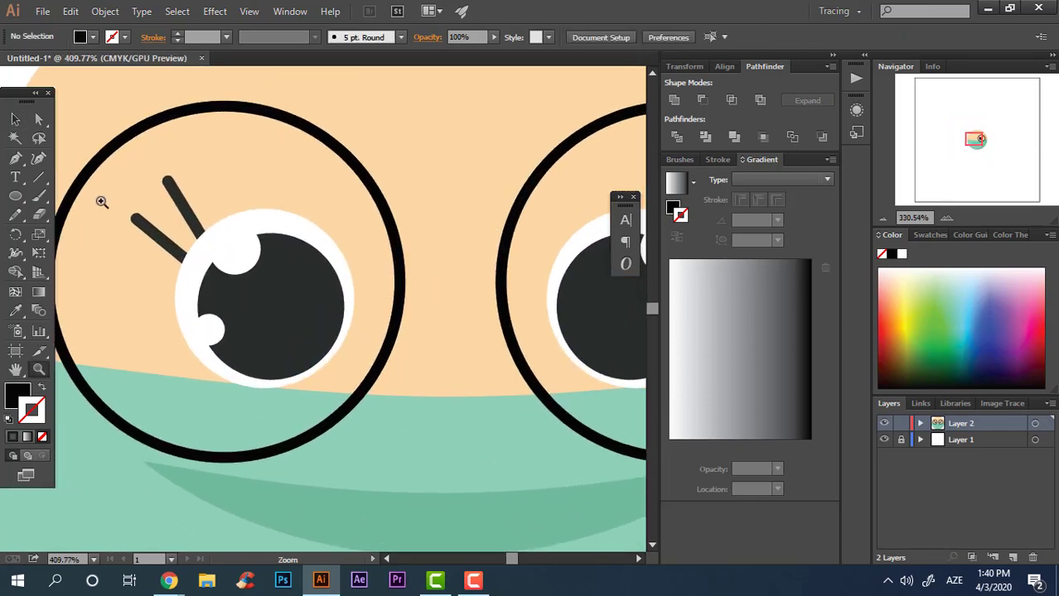
click(498, 288)
key(v)
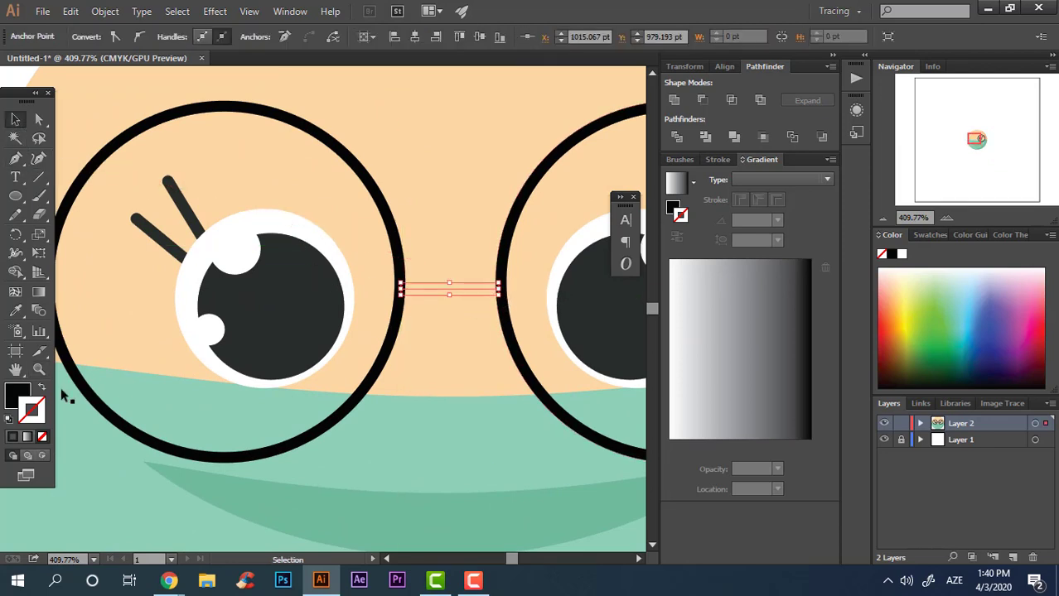
click(42, 388)
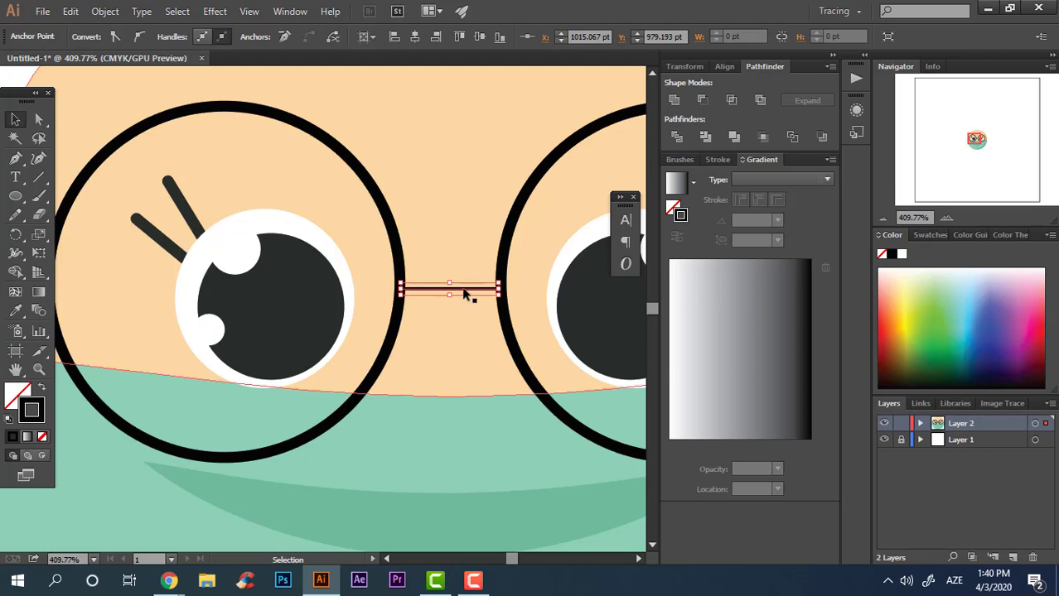
click(464, 290)
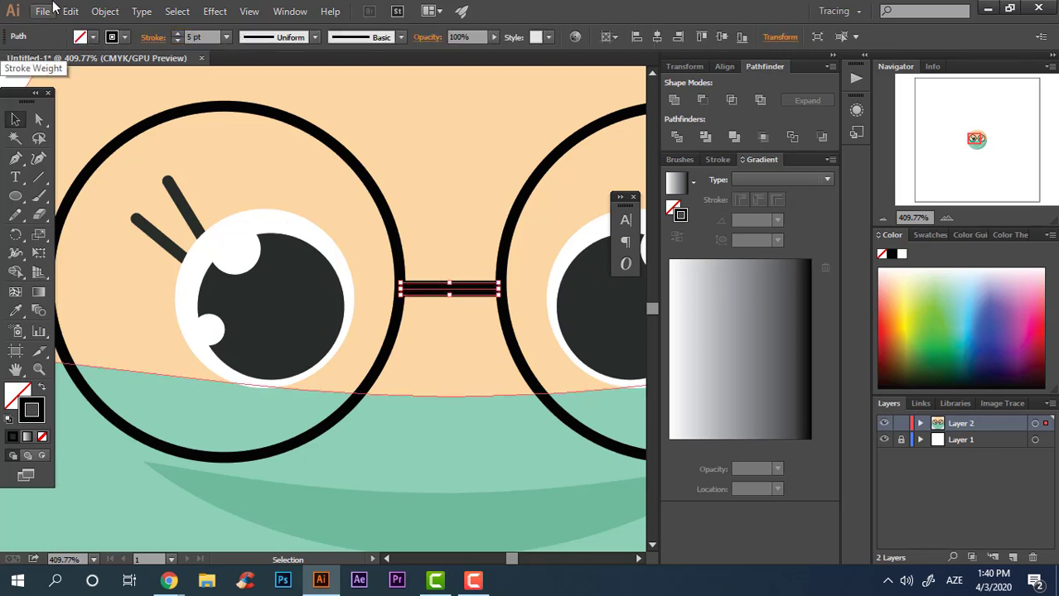
click(199, 37)
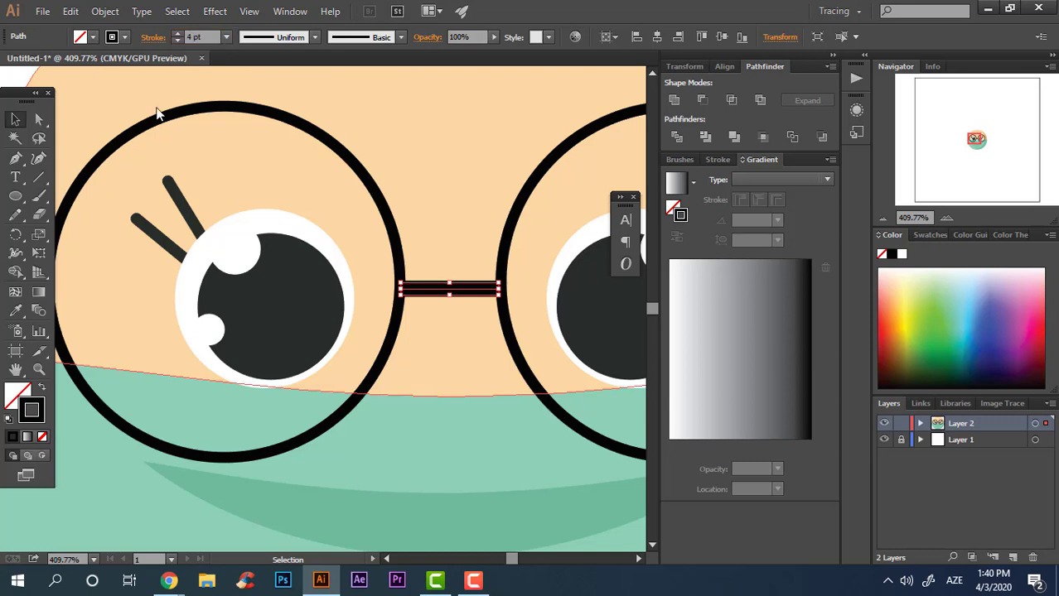
Step: Bend the bridge line upward into an arch with the Curvature tool and expand it into a shape
click(453, 279)
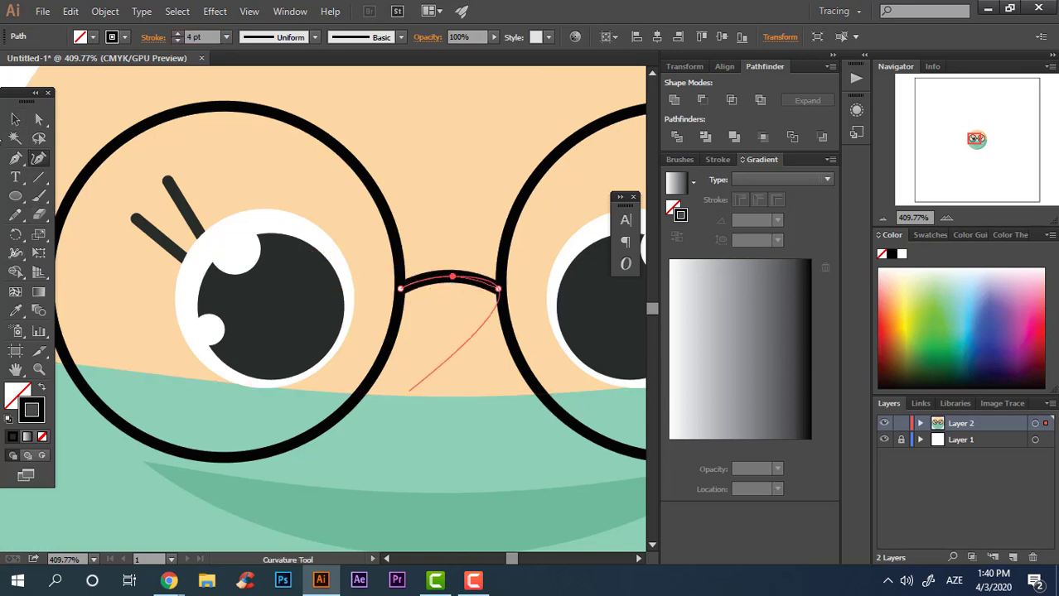
click(16, 121)
click(105, 10)
click(147, 179)
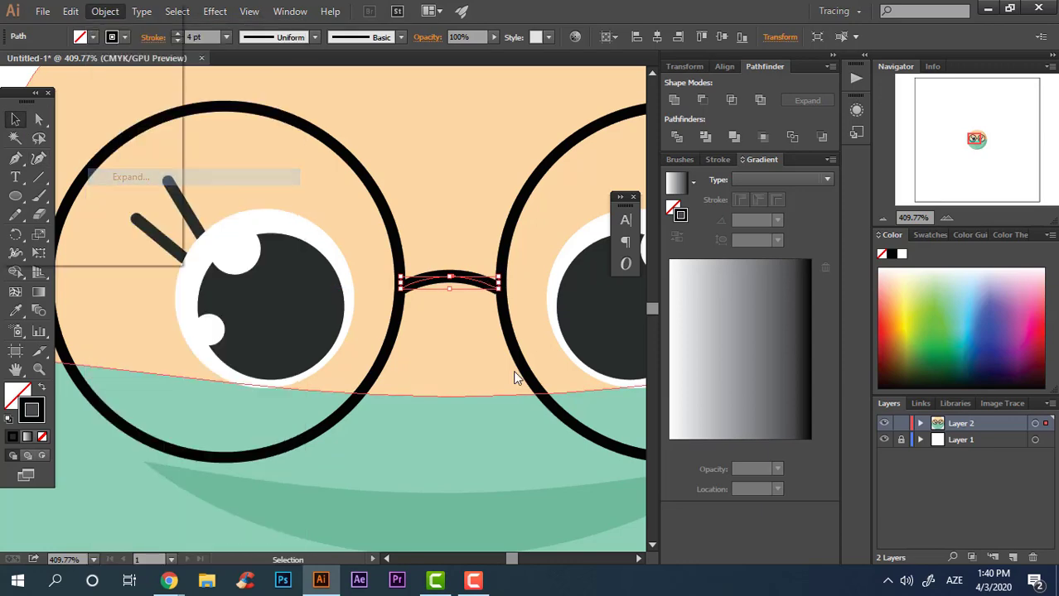
click(54, 226)
key(ctrl+minus)
key(ctrl+minus)
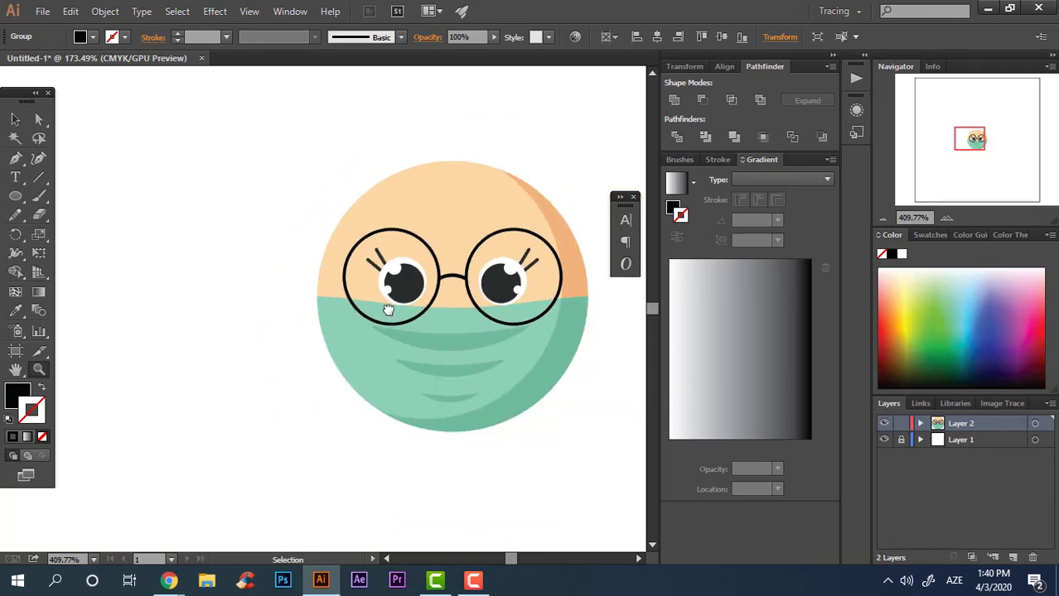
drag(390, 310, 350, 315)
drag(421, 317, 610, 377)
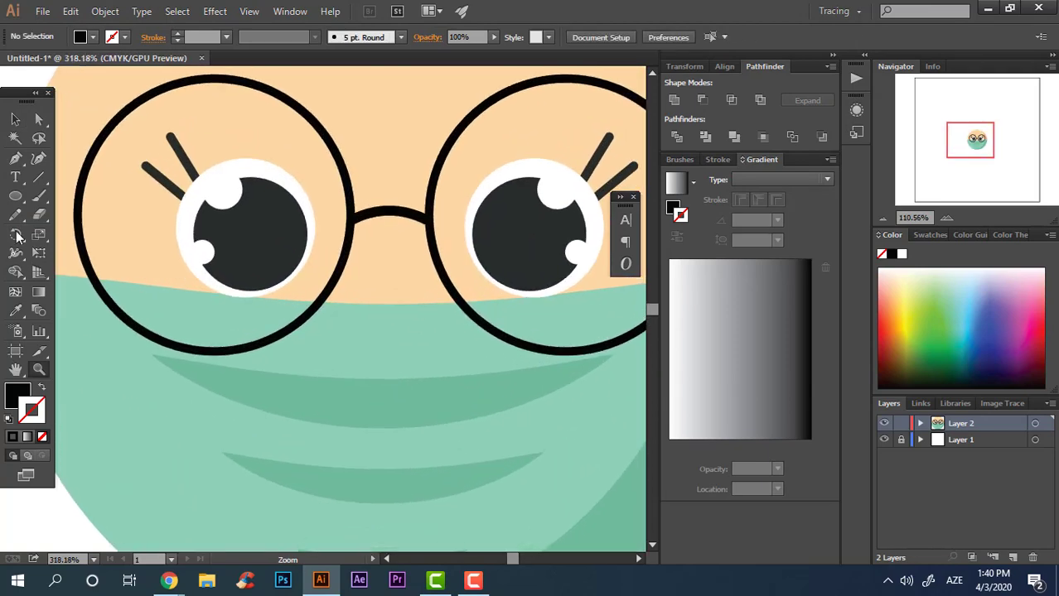
Step: Draw a tall rectangle between the two glasses rings as the nose and fill it with darker peach EAA373
drag(15, 196, 91, 235)
mouse_move(352, 178)
mouse_down()
mouse_move(428, 299)
mouse_move(429, 338)
mouse_up()
key(i)
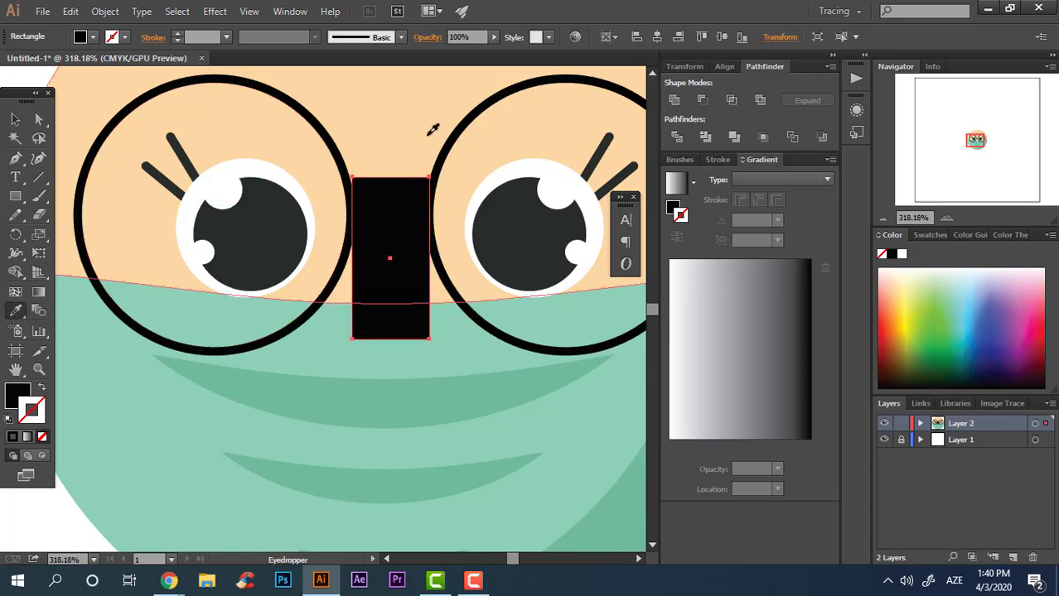
click(425, 136)
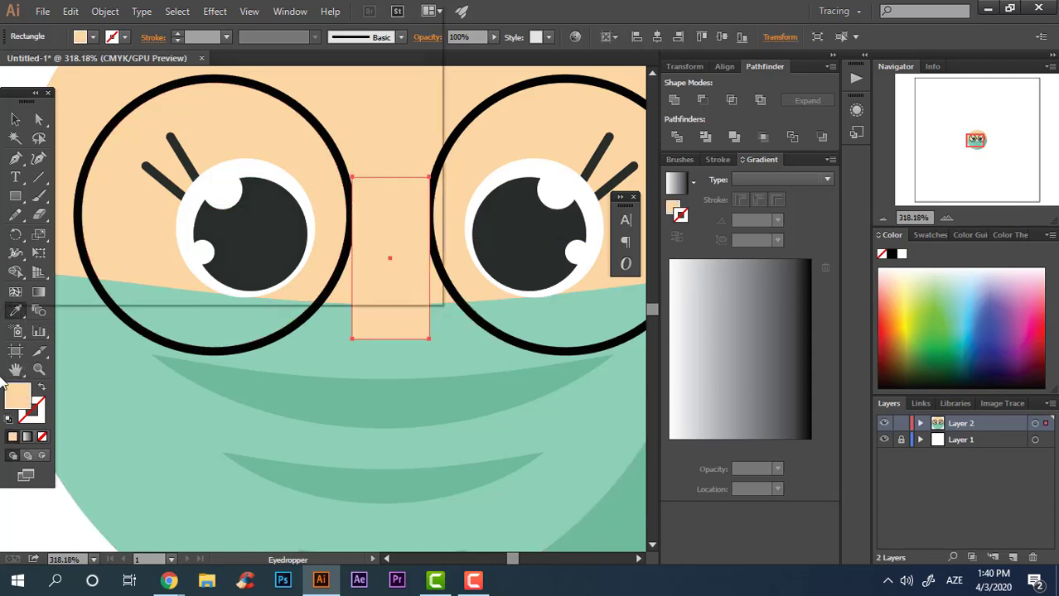
double_click(18, 396)
click(236, 240)
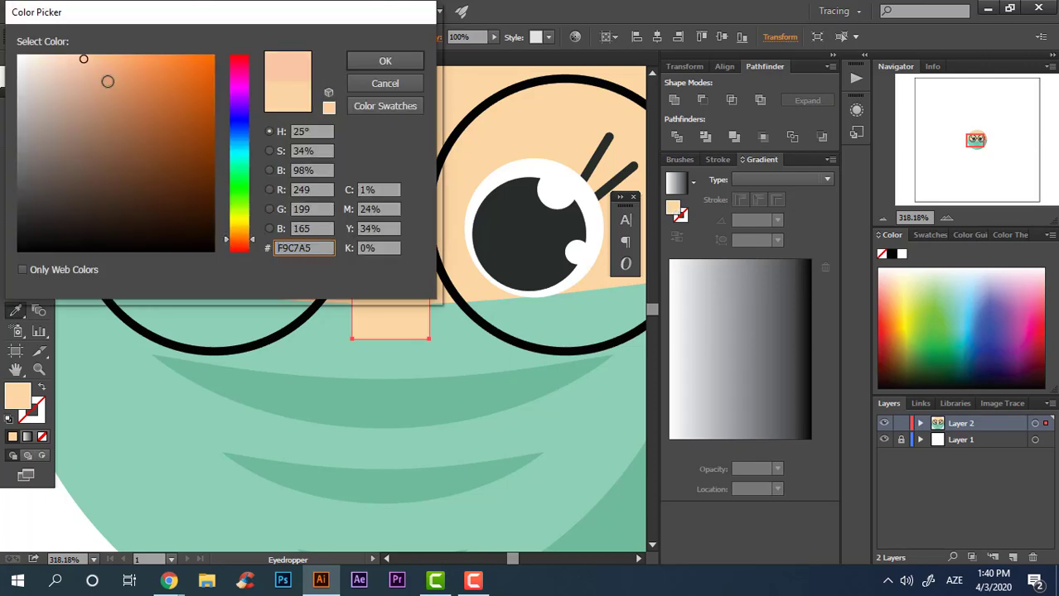
click(101, 63)
click(117, 70)
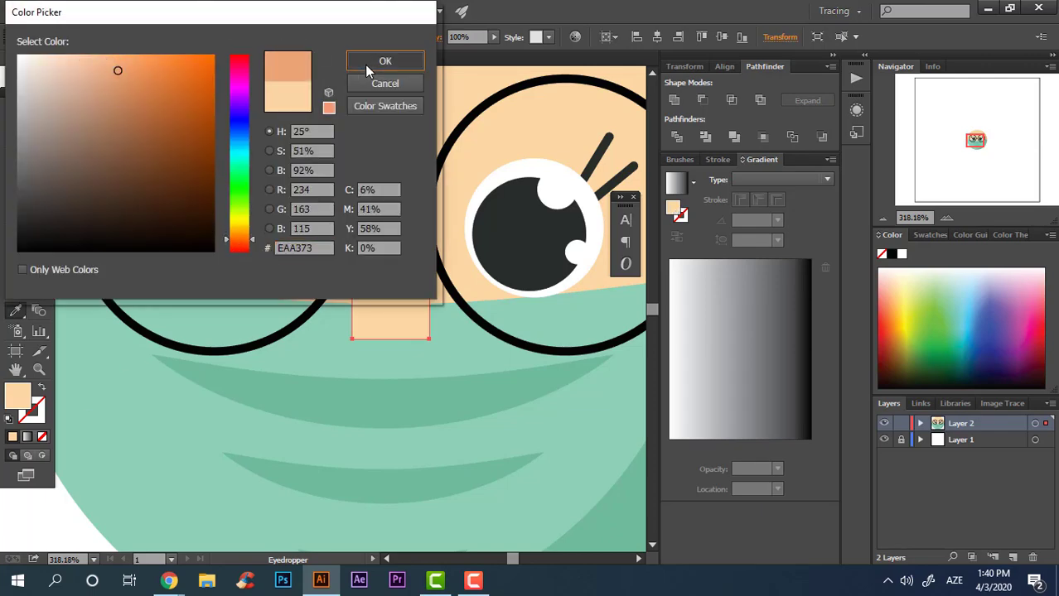
click(367, 67)
Step: Round the nose rectangle's corners fully to a 15.59 pt radius, making a pill shape
click(37, 120)
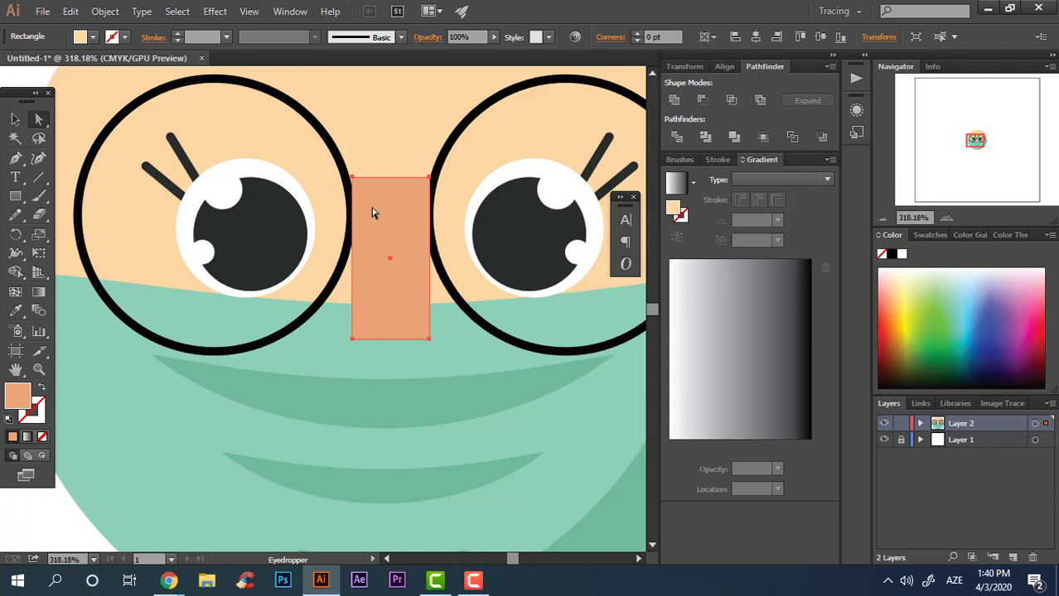
drag(372, 216, 359, 349)
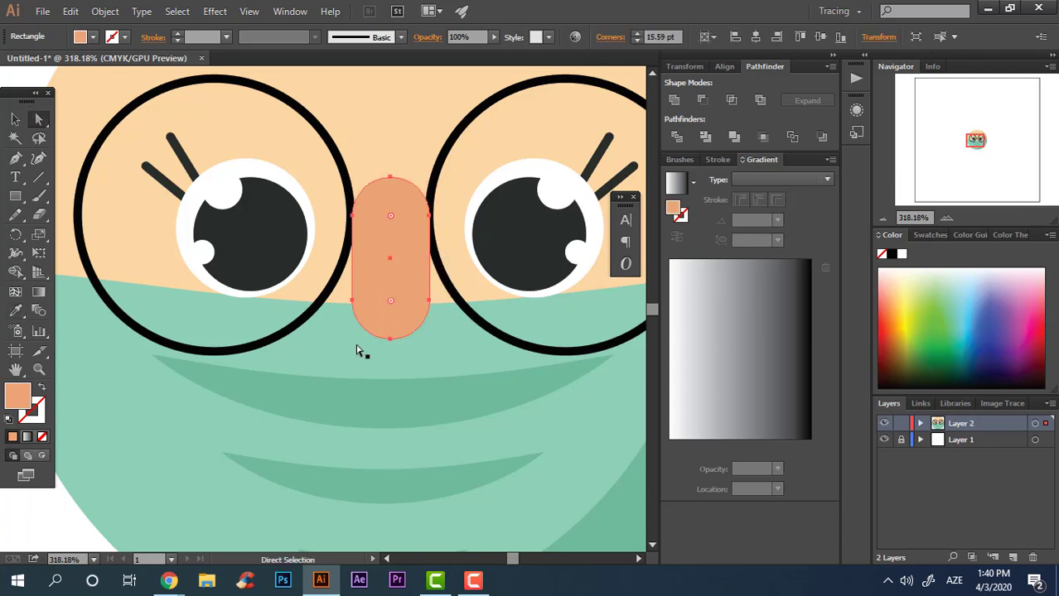
click(16, 120)
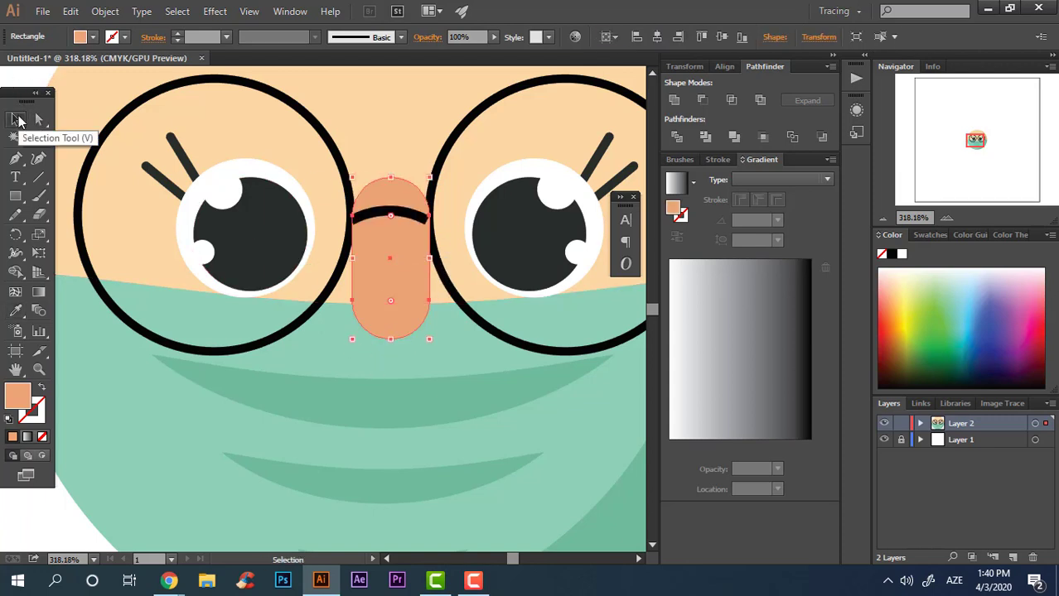
Step: Move the nose shape into the group that holds the face and mask, working in isolation mode
key(ctrl+shift+bracketleft)
key(ctrl+bracketright)
key(ctrl+bracketleft)
double_click(369, 285)
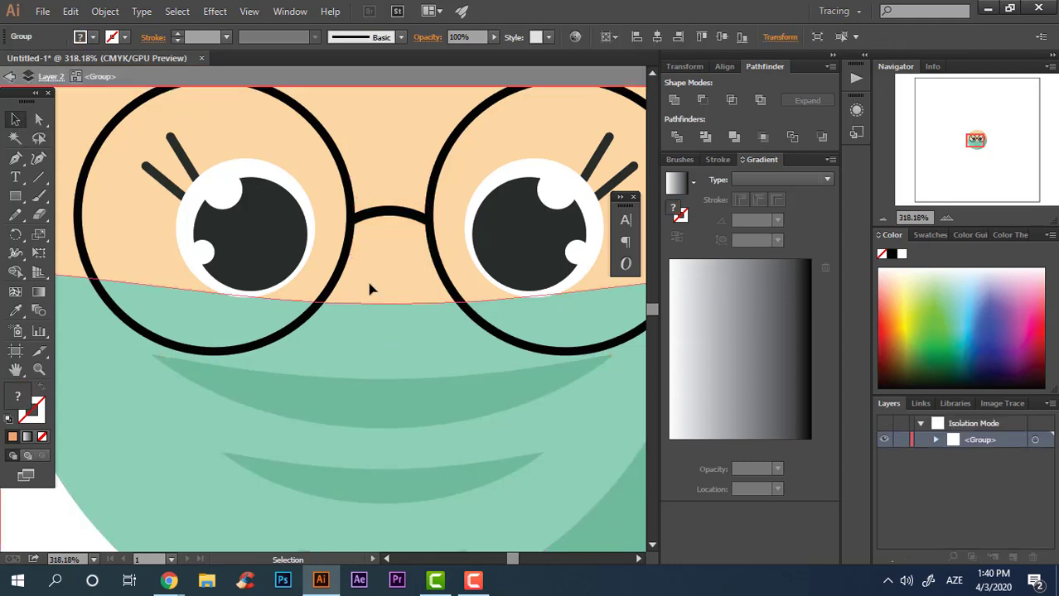
key(ctrl+f)
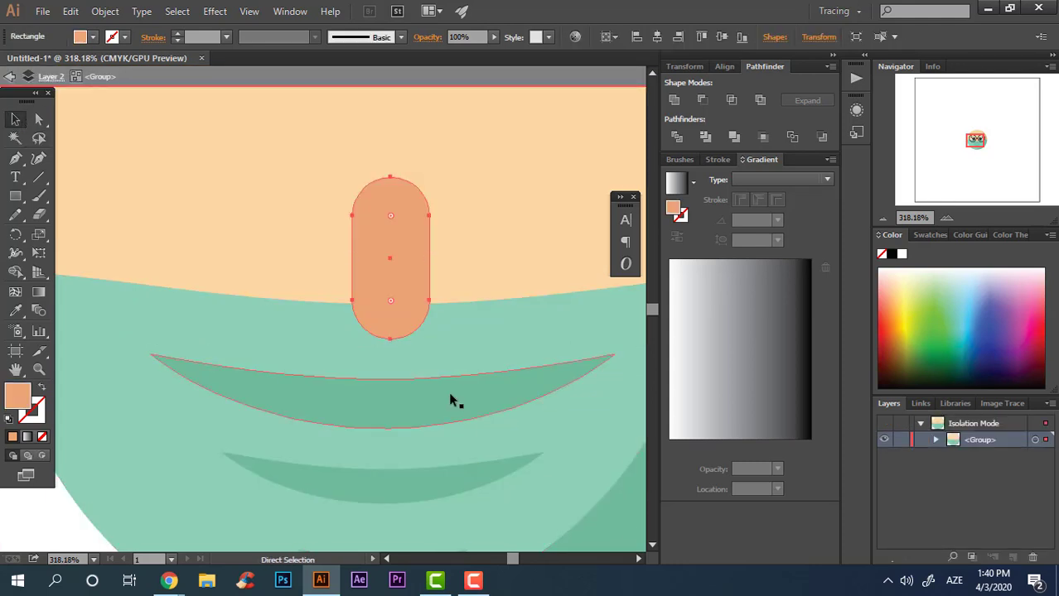
Step: Tuck the nose behind the mask, stretch it farther down and slightly up, and exit the group isolation
key(v)
drag(391, 337, 391, 379)
drag(391, 178, 390, 162)
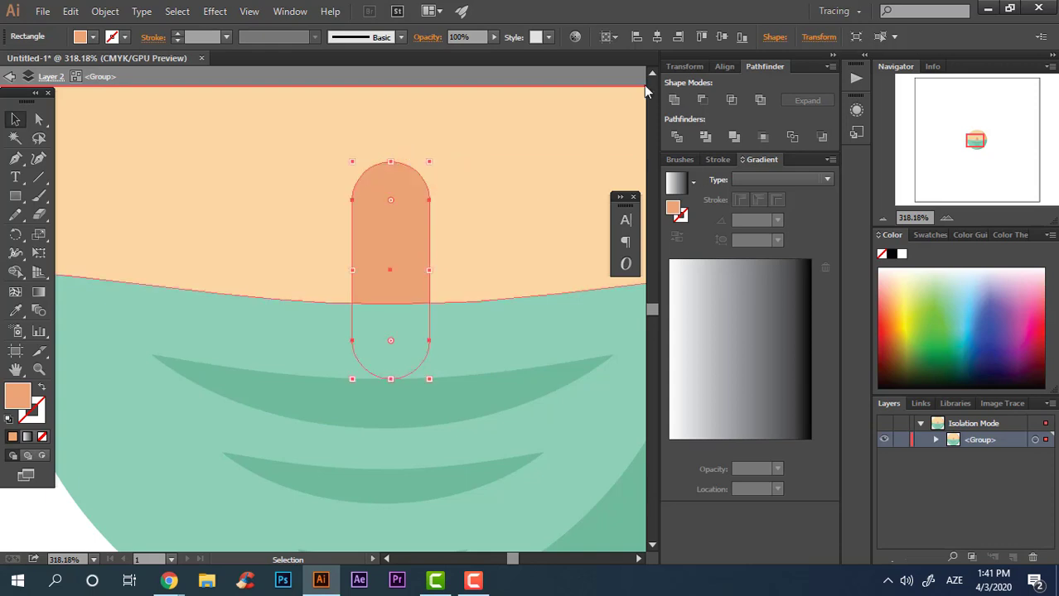
key(z)
drag(345, 189, 137, 234)
click(12, 116)
double_click(113, 170)
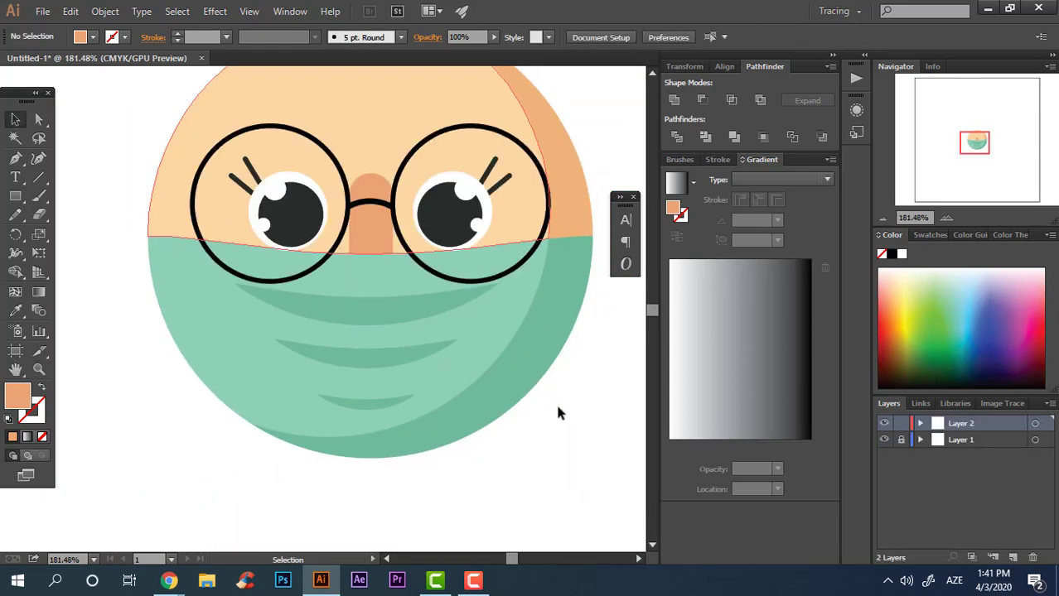
Step: Draw a tall rectangle covering the whole face, extending past it on every side, as the hair base
key(space)
drag(558, 372, 574, 466)
key(z)
drag(445, 302, 347, 300)
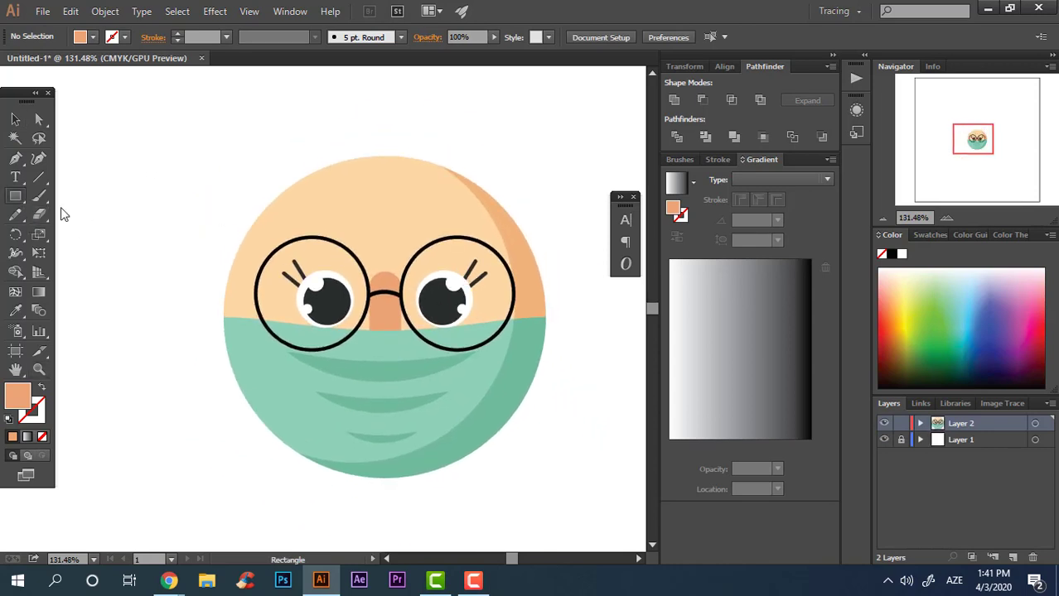
key(space)
drag(359, 315, 358, 290)
key(z)
drag(423, 255, 355, 272)
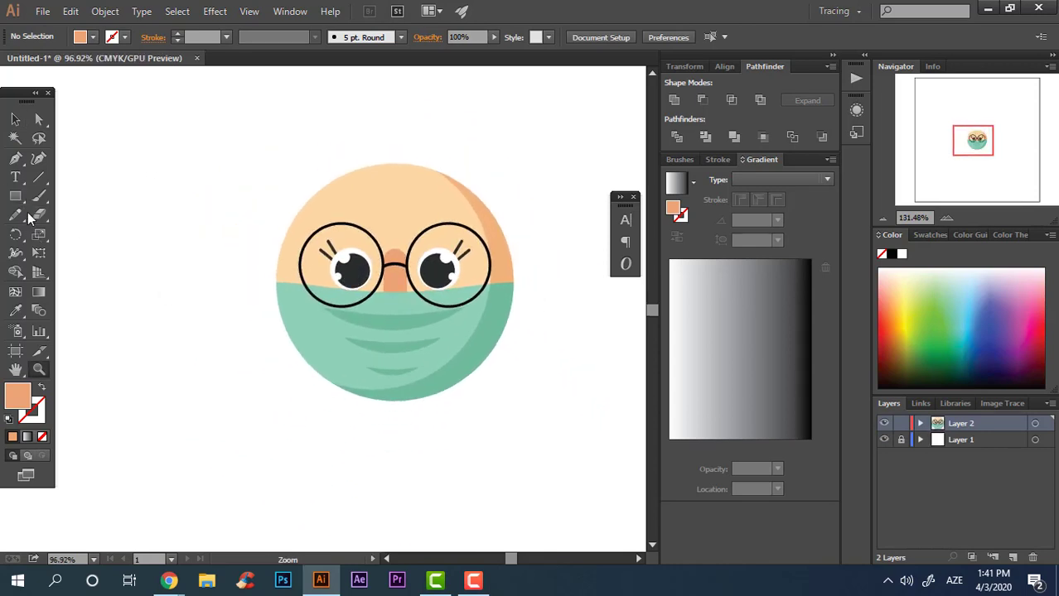
key(m)
mouse_move(261, 105)
mouse_down()
mouse_move(492, 430)
mouse_move(525, 461)
mouse_up()
Step: Fill the hair rectangle with near-black 262220 and send it behind the face
double_click(25, 401)
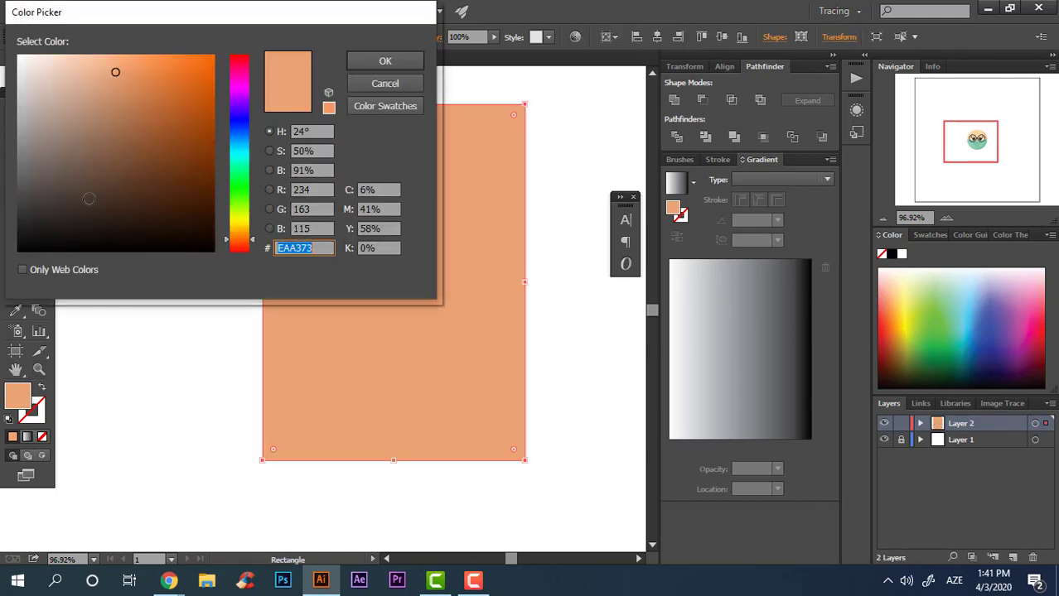
drag(62, 202, 49, 222)
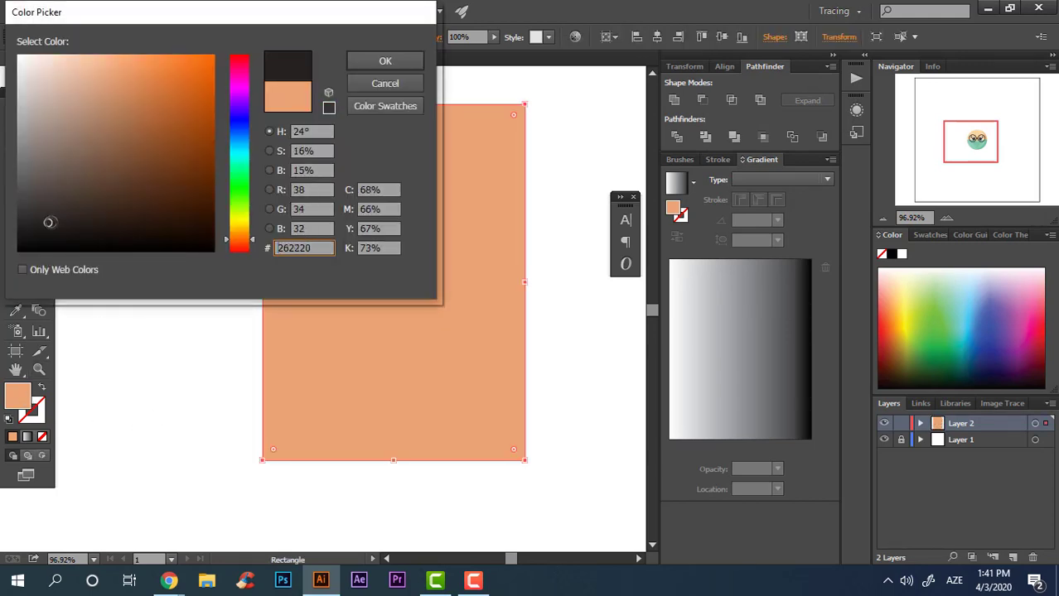
click(385, 63)
key(ctrl+shift+bracketleft)
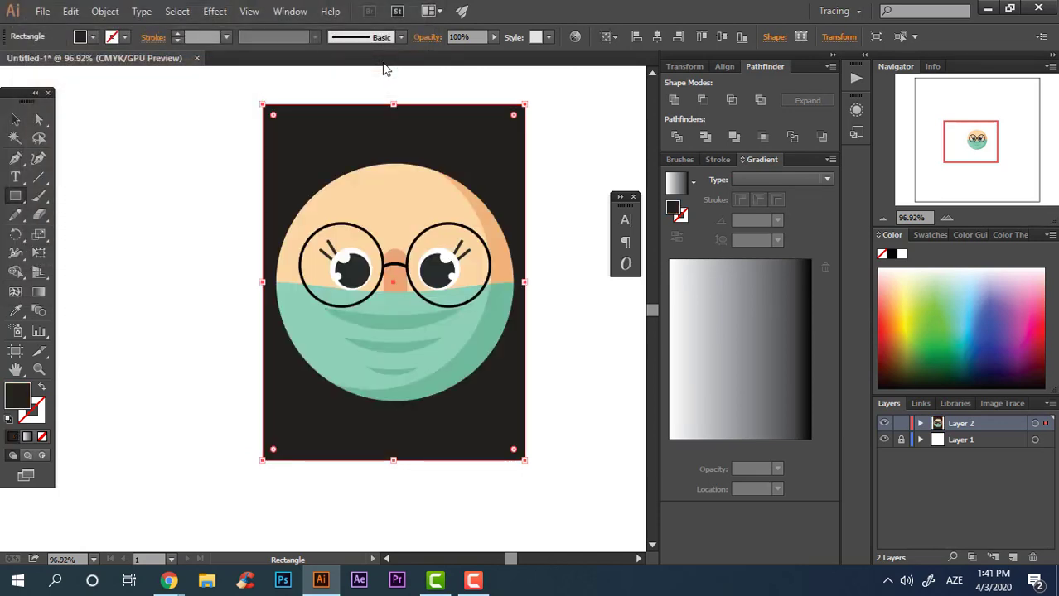
Step: Round the hair rectangle's corners fully to a 174.37 pt radius and deselect it
click(38, 118)
drag(279, 121, 246, 520)
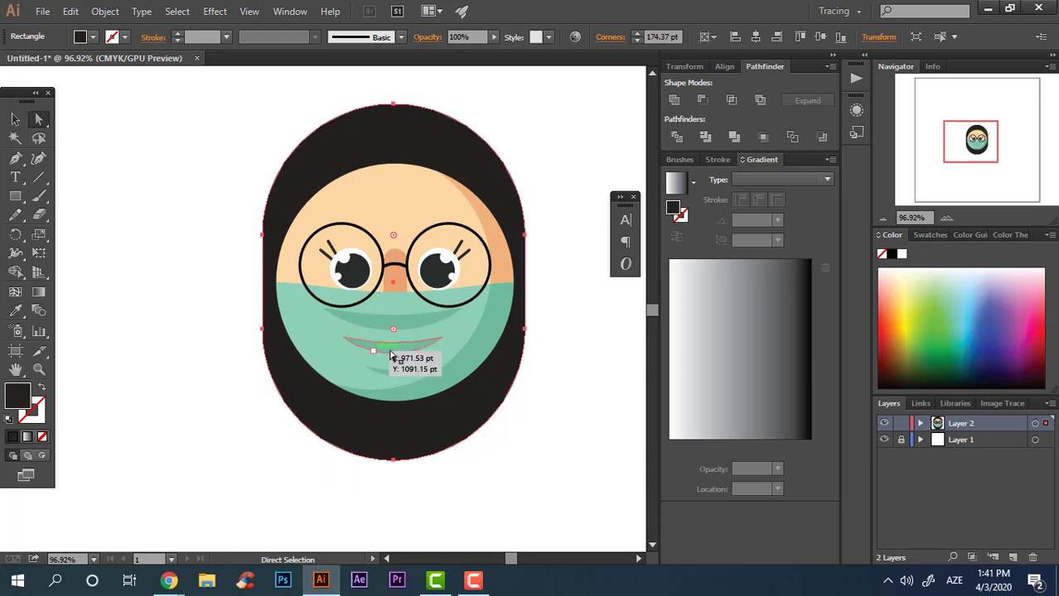
drag(395, 334, 317, 88)
key(v)
click(578, 365)
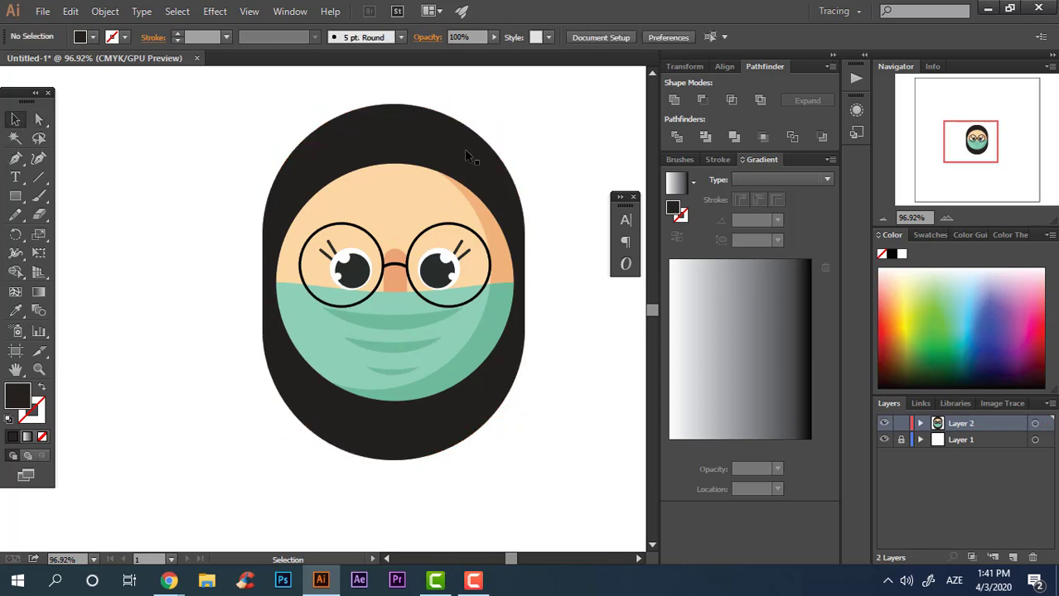
Step: Stretch the bottom of the hair shape downward so it extends farther below the face
click(14, 119)
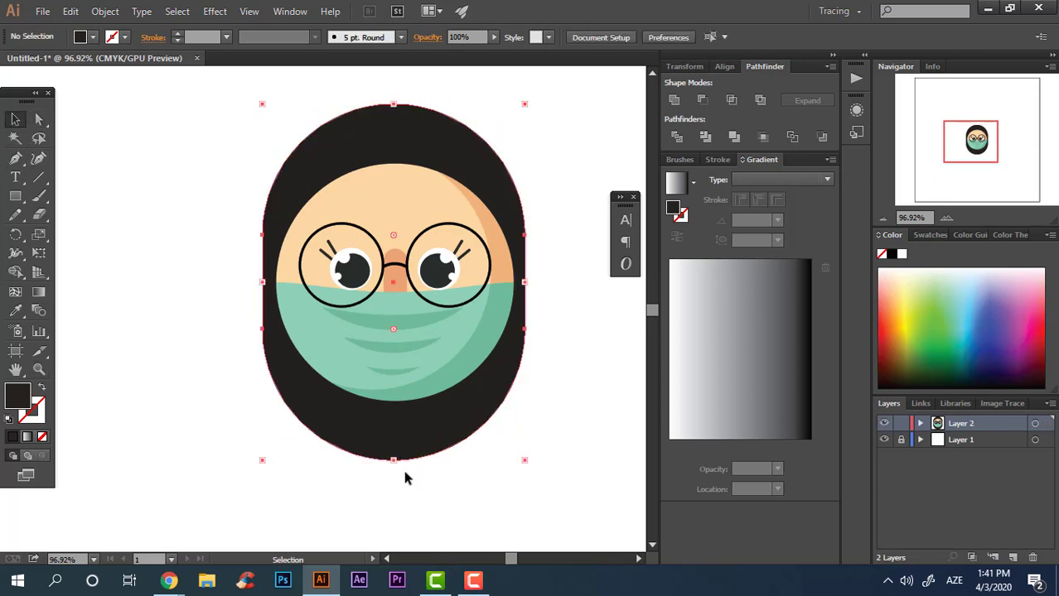
drag(396, 462, 400, 503)
click(550, 446)
Step: Draw a near-black circle over the forehead and move it toward the upper left of the head as a fringe
key(z)
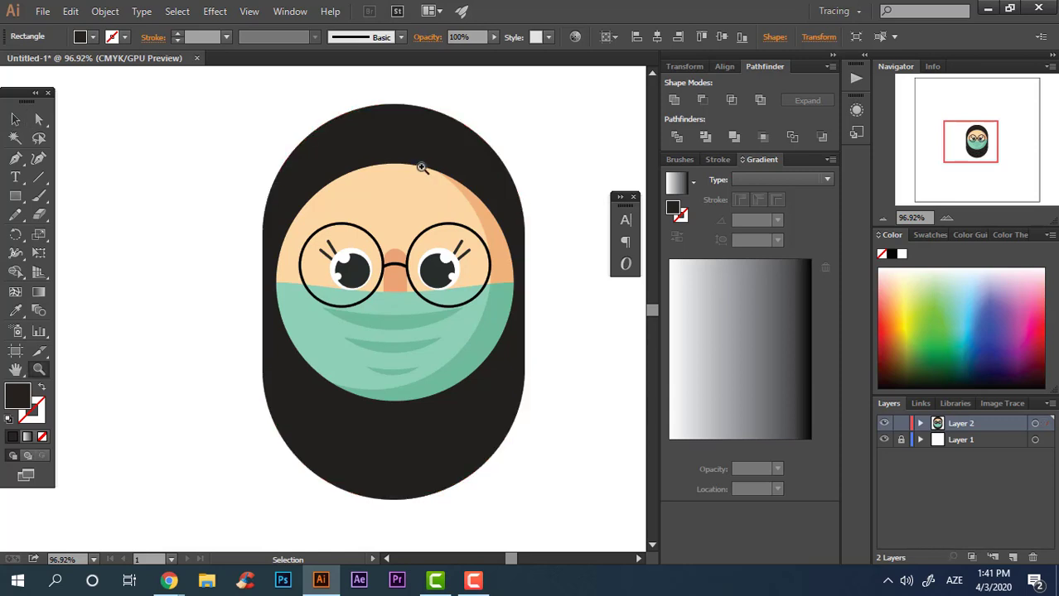
mouse_move(422, 168)
mouse_down()
mouse_move(460, 177)
mouse_move(427, 155)
mouse_up()
drag(14, 197, 84, 232)
drag(397, 181, 482, 203)
click(22, 120)
drag(364, 207, 313, 166)
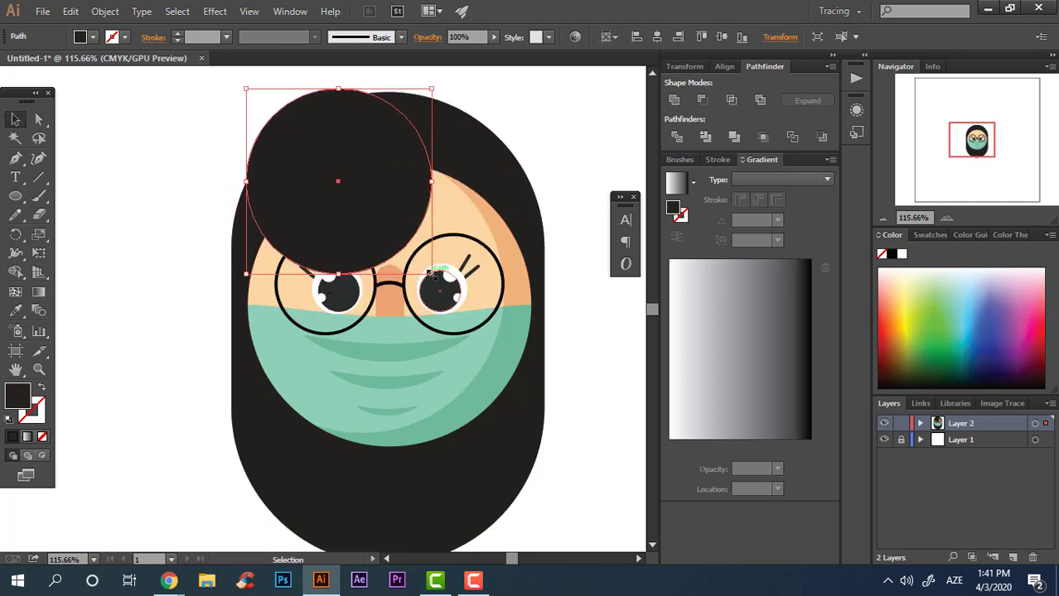
Step: Shrink the fringe circle, widen it into an ellipse, tilt it upward to the right, and place it over the left forehead
drag(432, 274, 387, 229)
drag(381, 153, 410, 166)
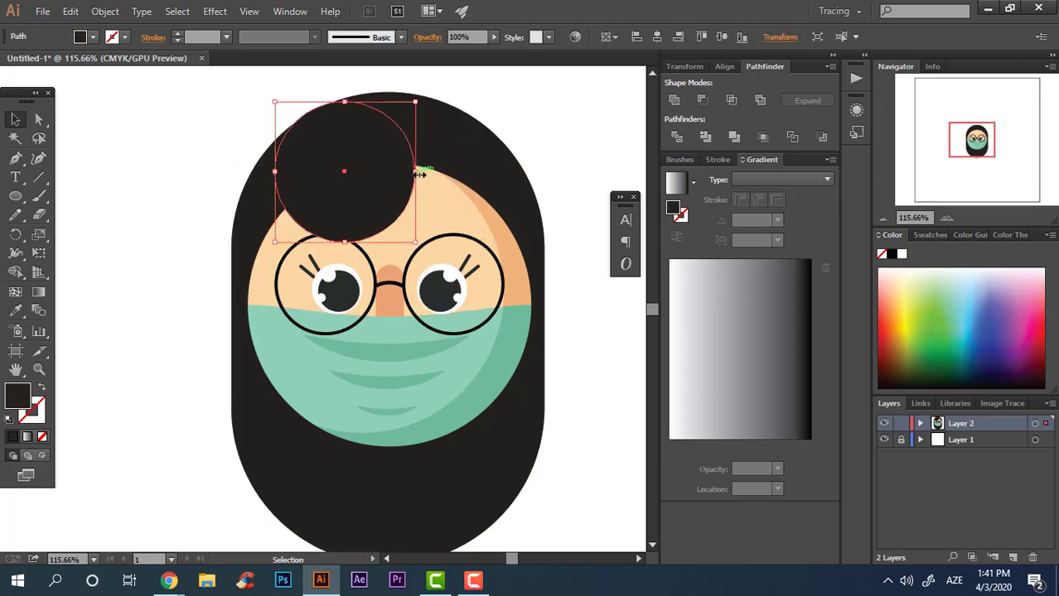
drag(420, 174, 470, 171)
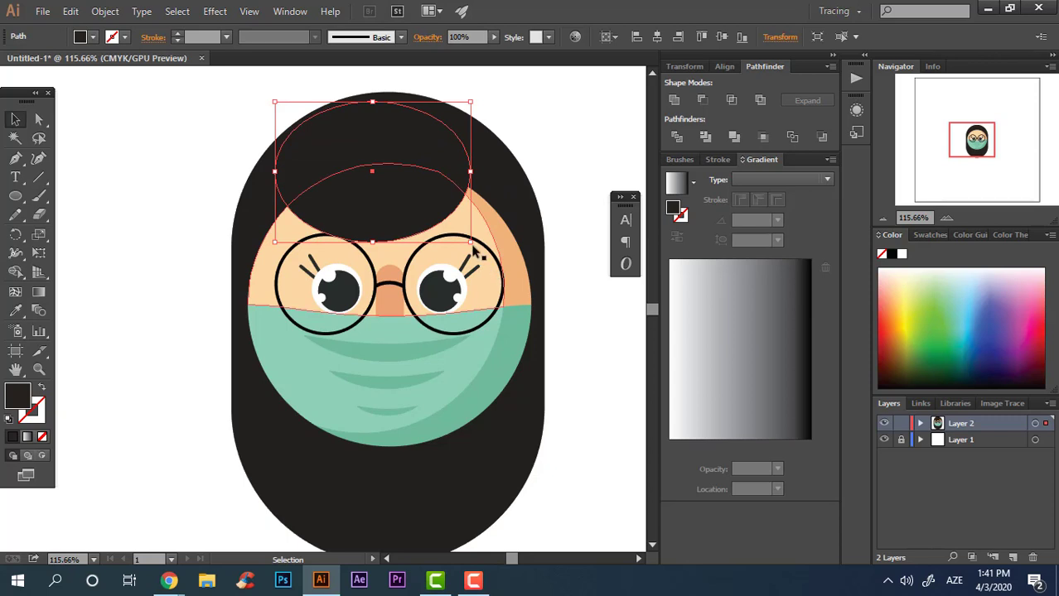
drag(477, 247, 482, 201)
drag(376, 172, 359, 183)
click(523, 120)
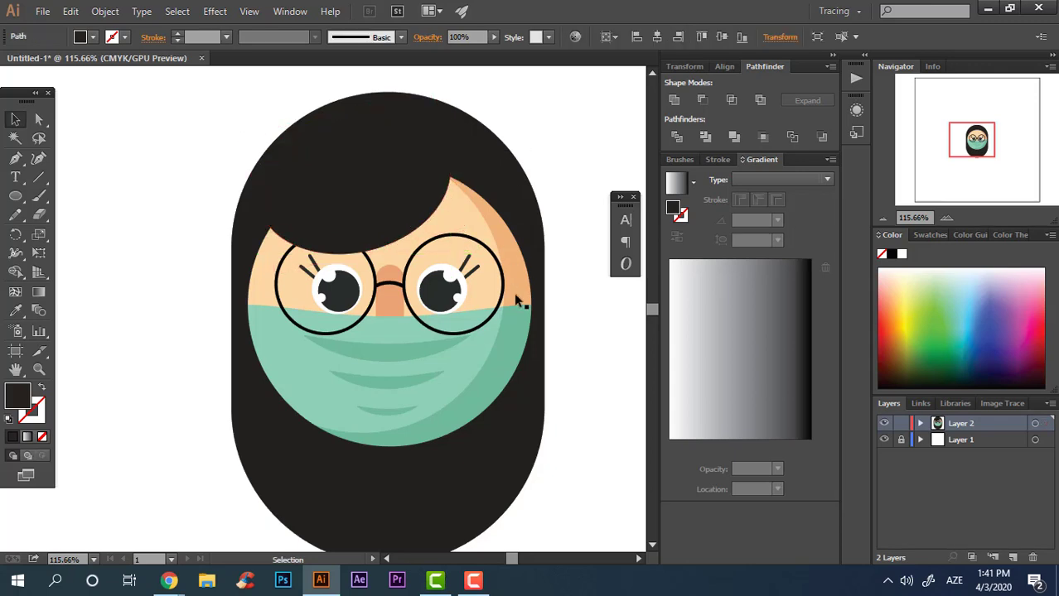
Step: Shrink the tilted fringe ellipse slightly and shift it a little to the left
click(446, 211)
drag(466, 228, 452, 221)
click(396, 170)
drag(397, 174, 392, 174)
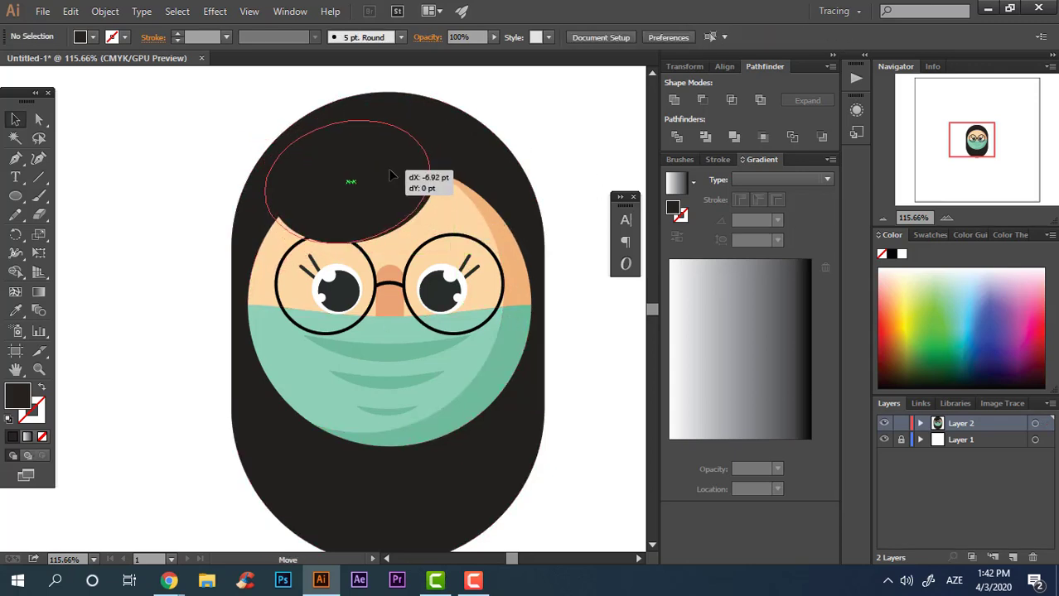
click(553, 146)
Step: Draw a circle beside the right edge of the hair as an ear and fill it with orange E8A46B
drag(553, 145, 584, 311)
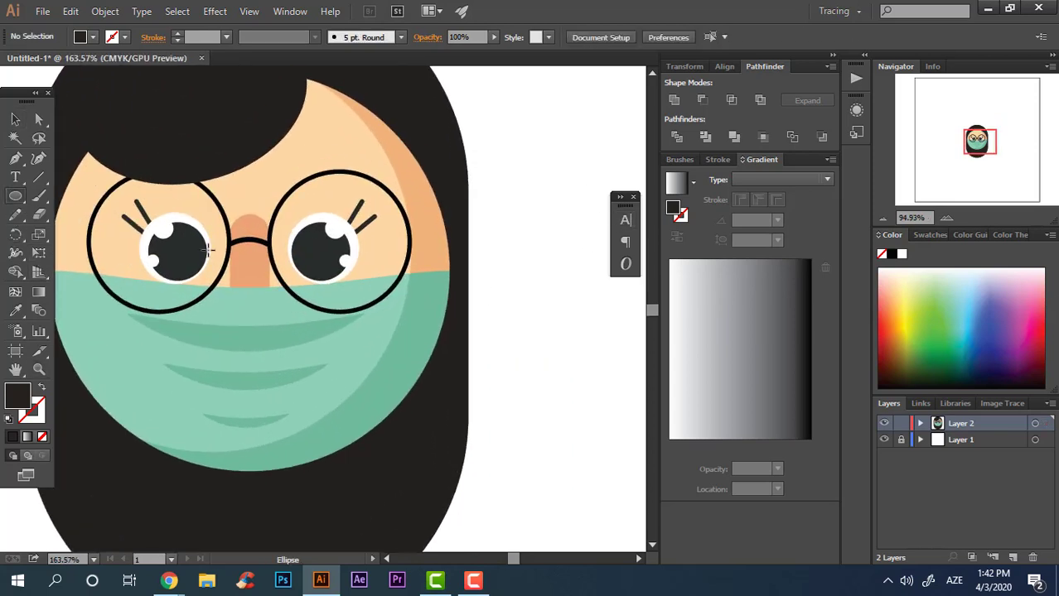
drag(453, 199, 562, 278)
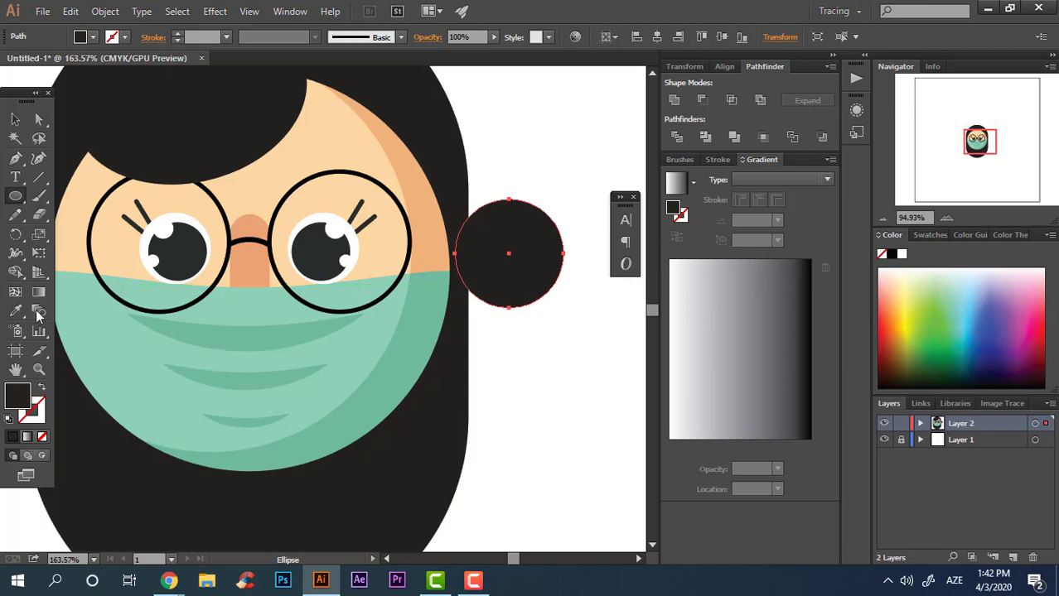
click(433, 243)
key(z)
drag(539, 245, 636, 328)
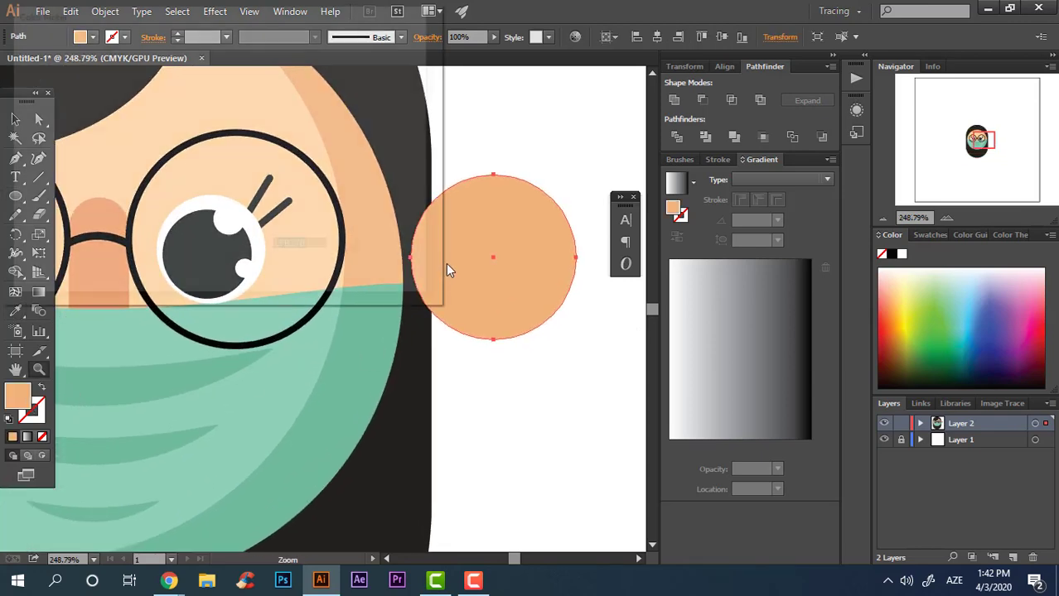
click(124, 71)
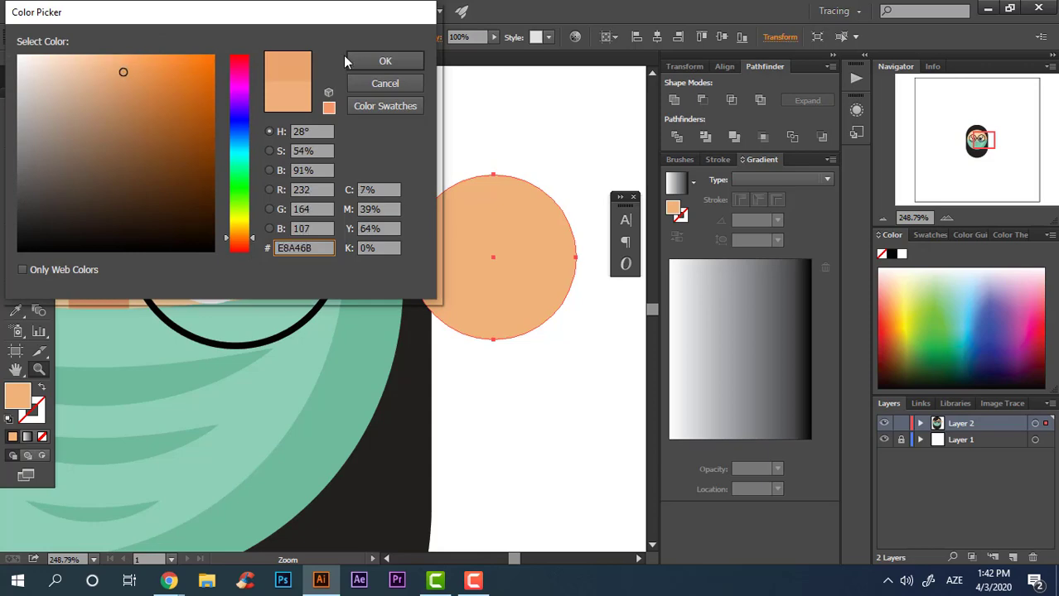
click(369, 61)
Step: Scale the ear circle down around its center
click(536, 259)
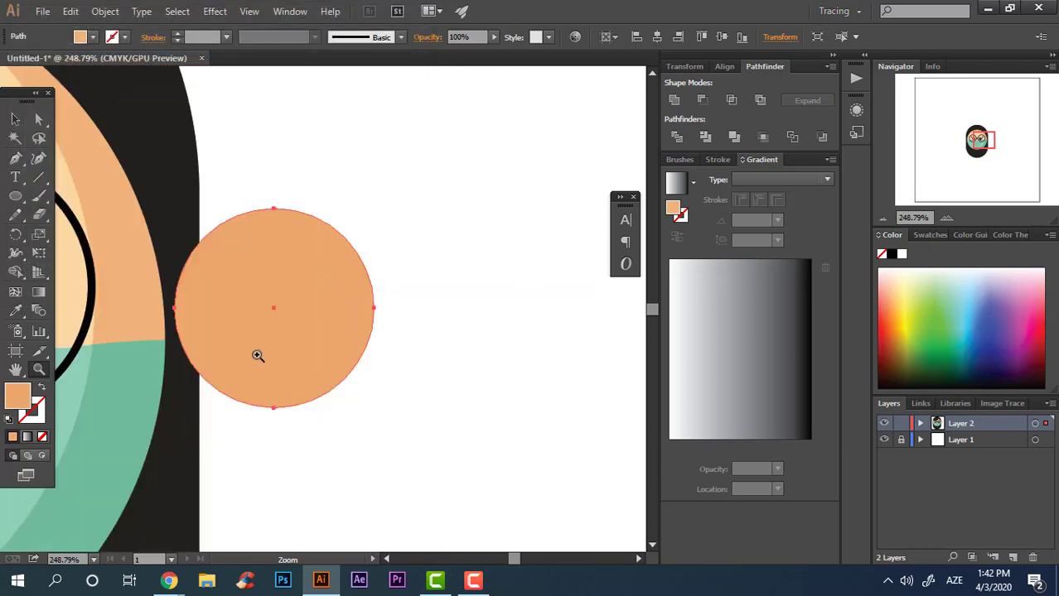
click(14, 120)
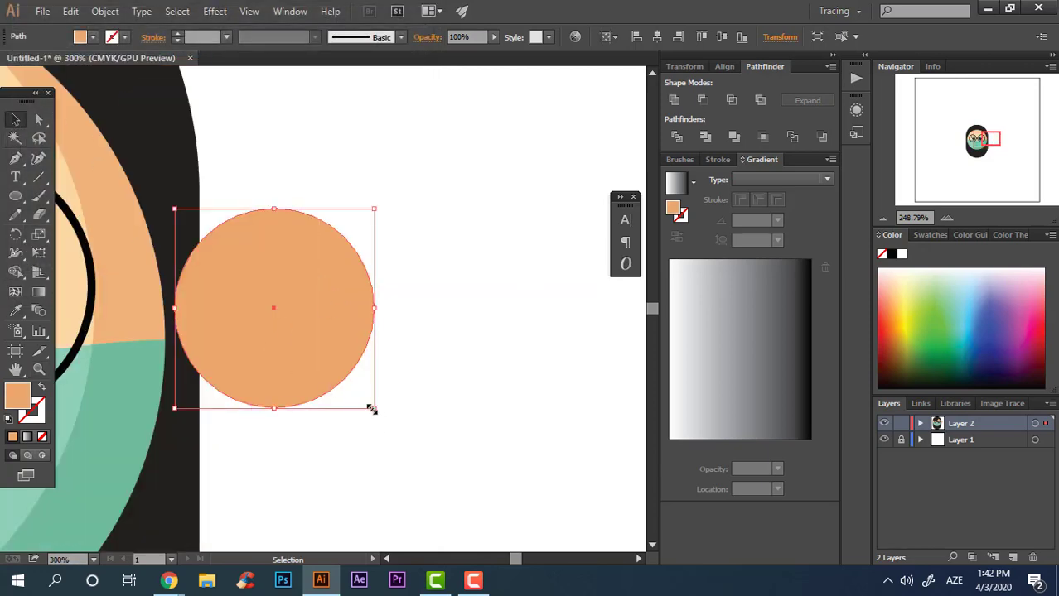
drag(371, 408, 346, 395)
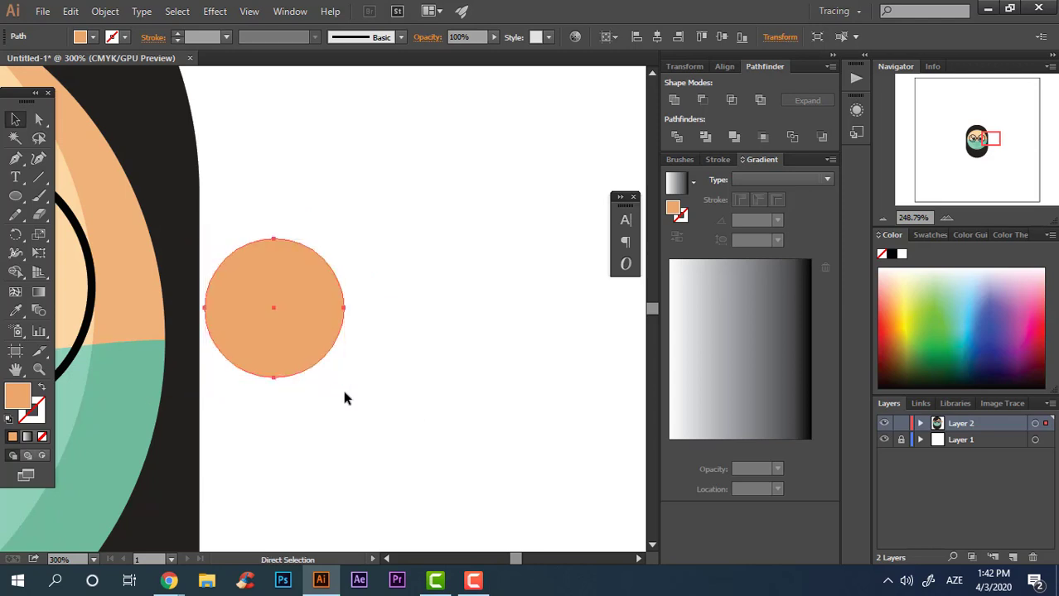
Step: Shrink a copy of the ear circle around the same center into a small inner circle and fill it with darker orange
click(338, 379)
click(293, 327)
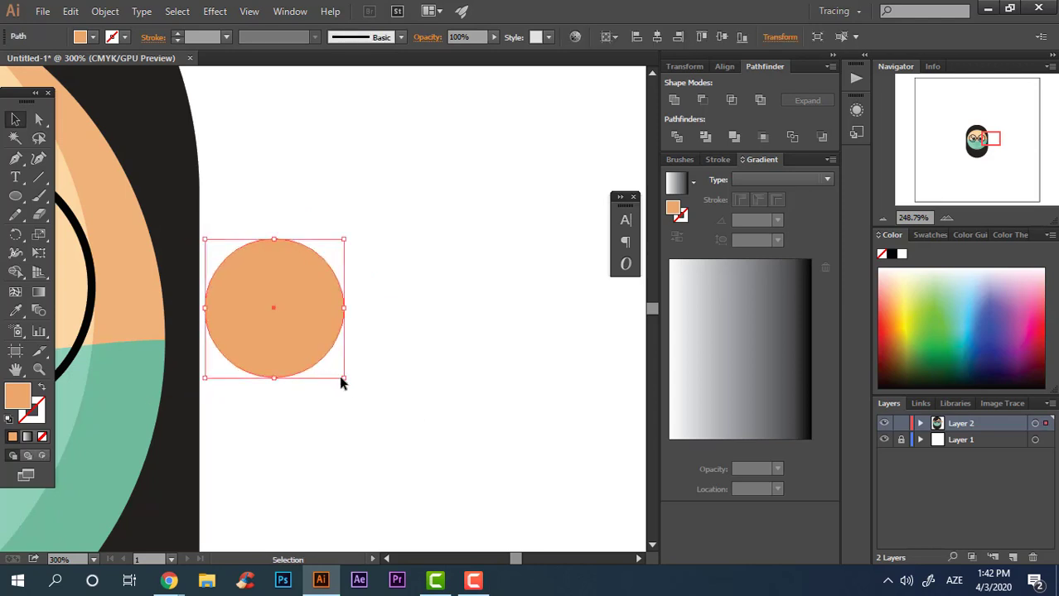
drag(341, 378, 302, 334)
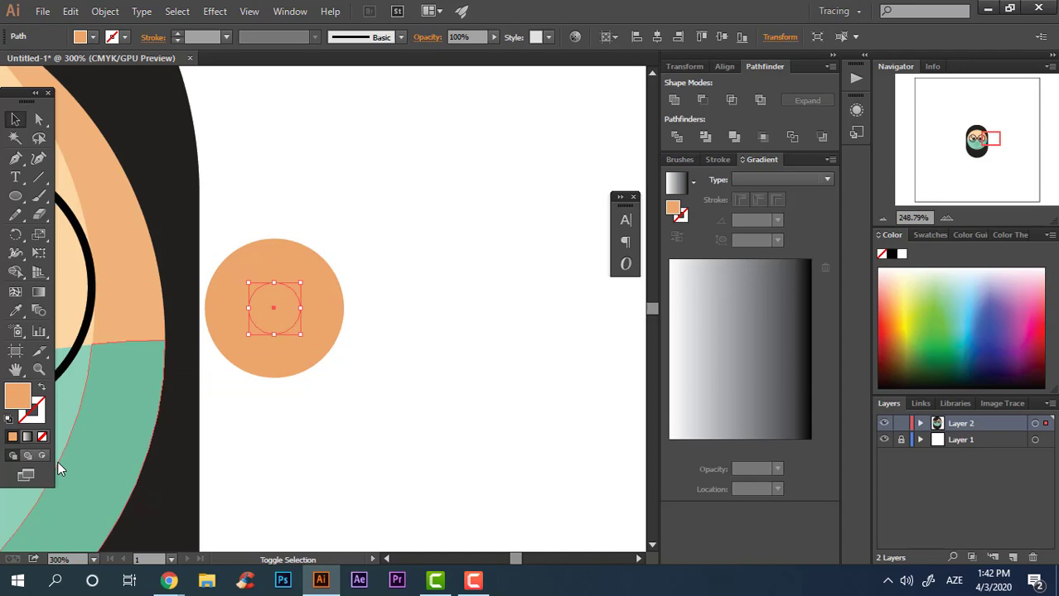
double_click(20, 401)
drag(122, 74, 147, 82)
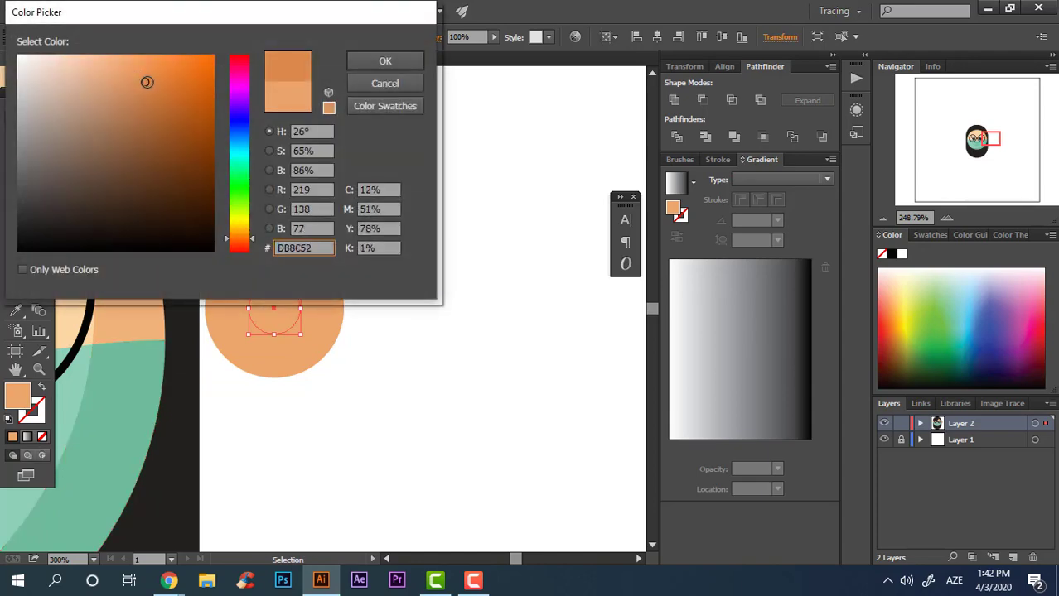
click(383, 62)
click(392, 410)
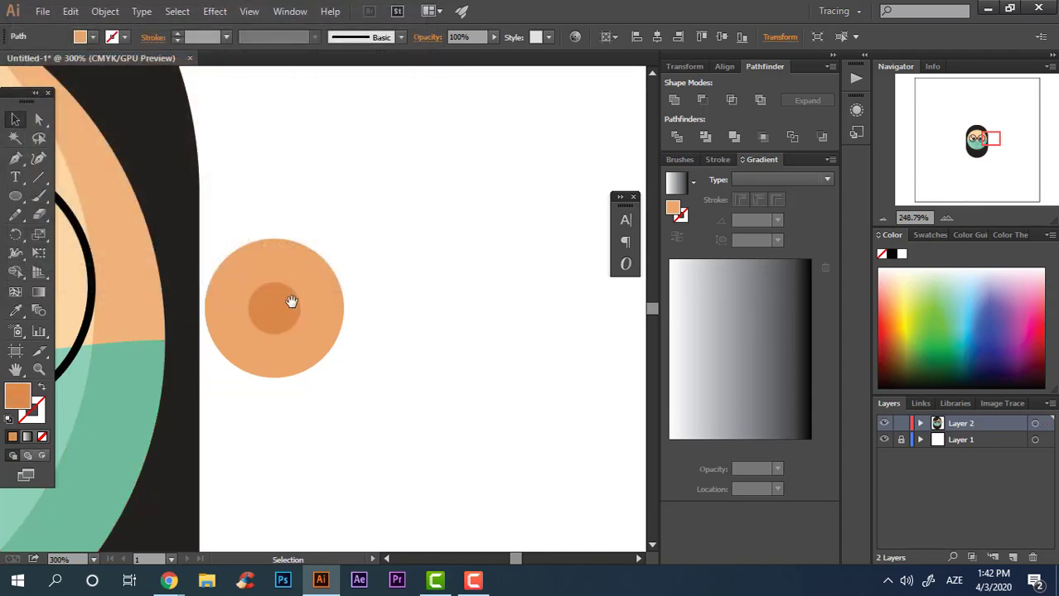
Step: Duplicate the outer ear circle in place and scale the copy down around its center to about two thirds of its size
drag(270, 289, 501, 285)
key(z)
drag(228, 373, 374, 312)
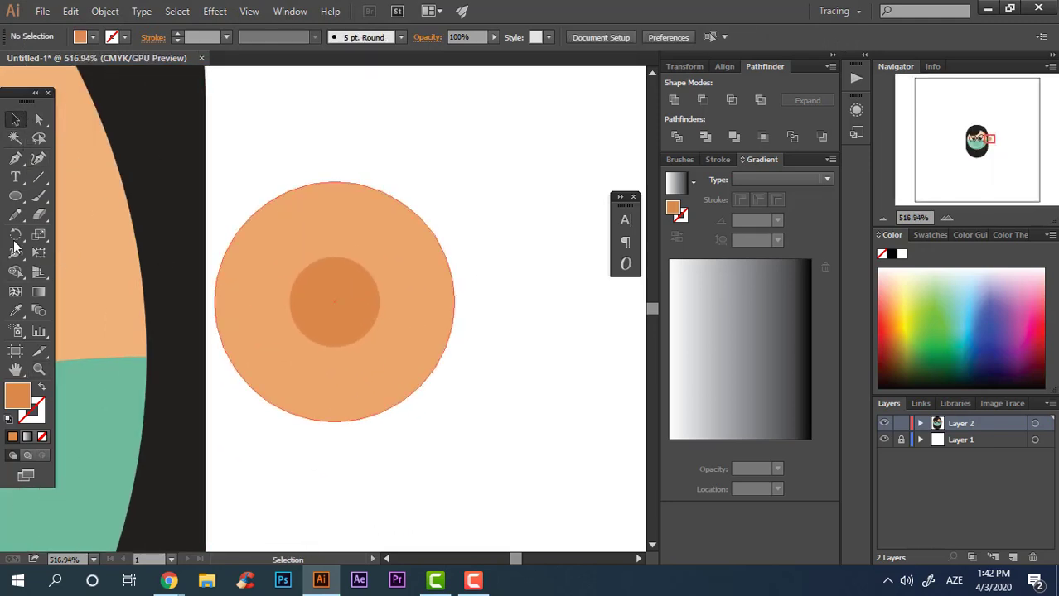
click(430, 335)
key(ctrl+c)
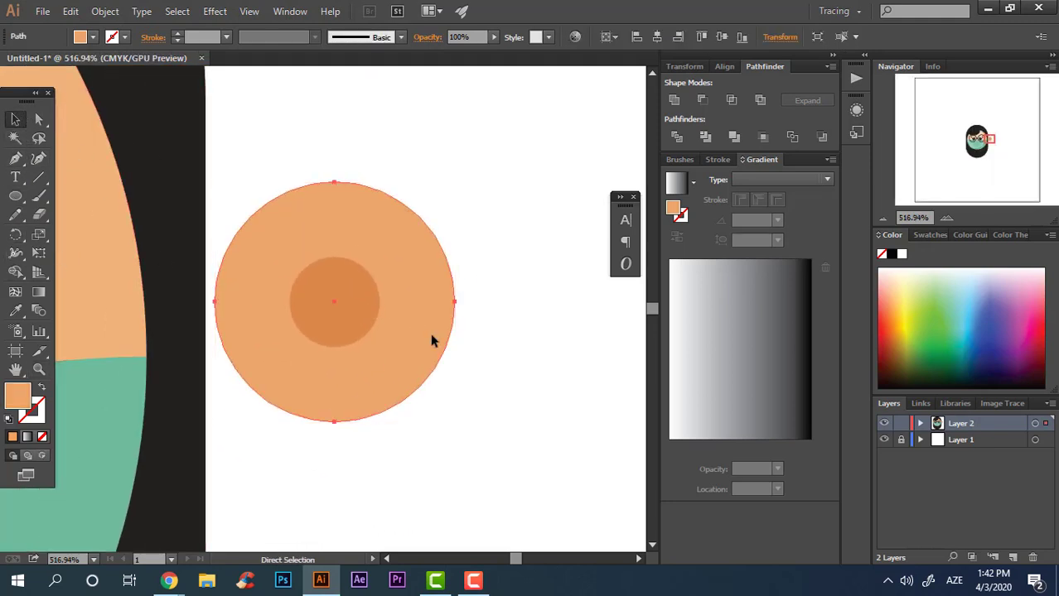
key(ctrl+f)
drag(455, 423, 417, 388)
double_click(17, 396)
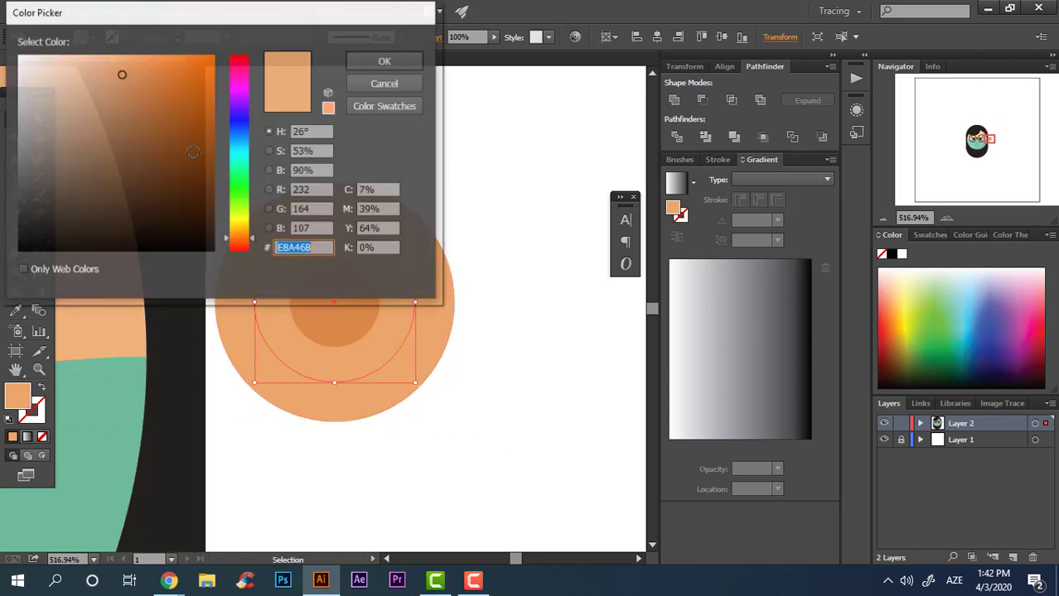
click(49, 65)
click(381, 63)
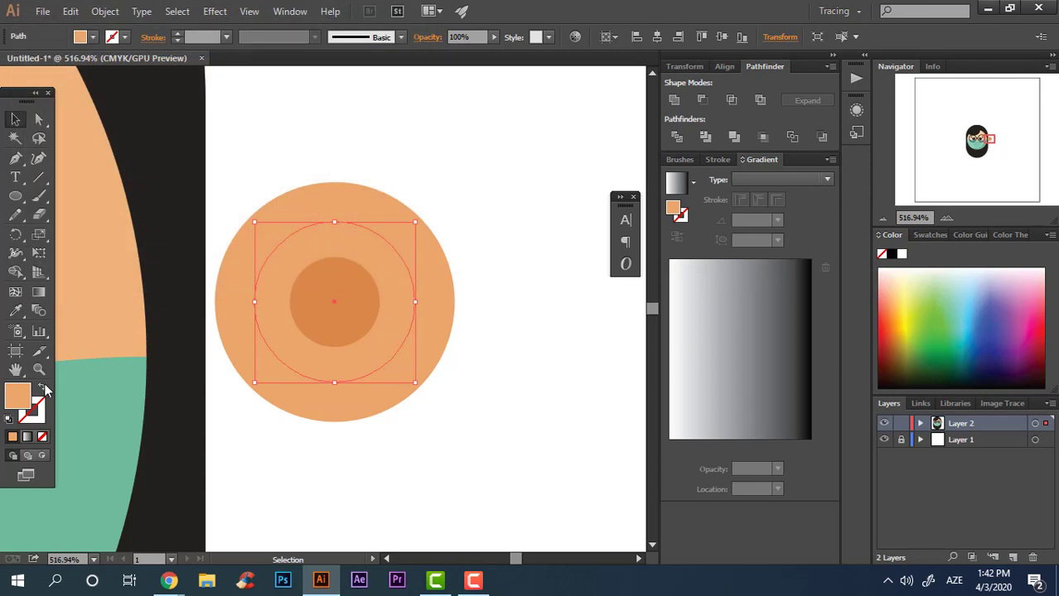
Step: Turn the middle ear circle into an unfilled ring with a pale pink stroke
click(39, 390)
click(40, 390)
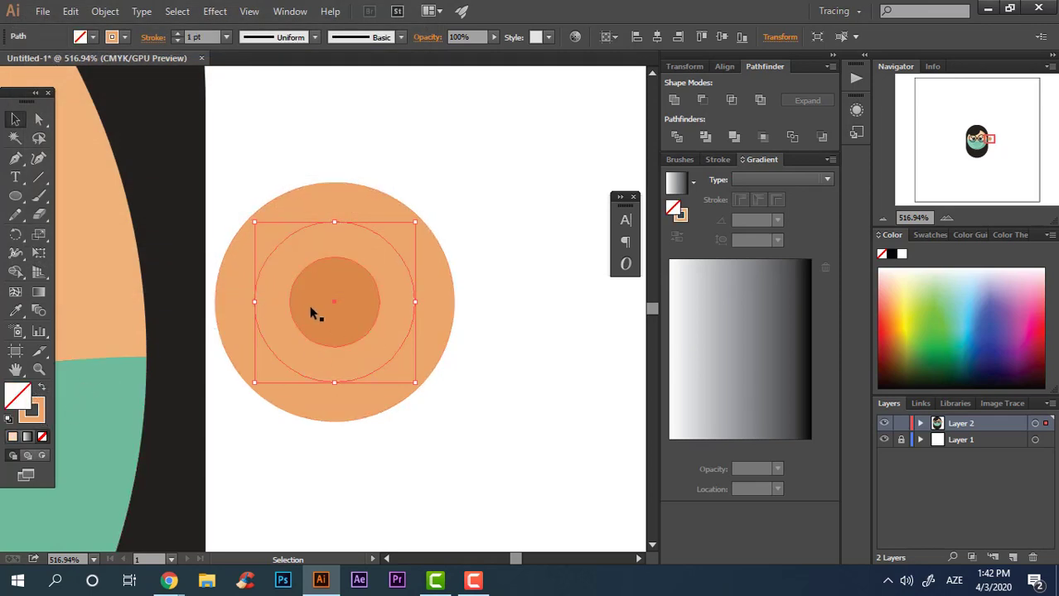
double_click(42, 413)
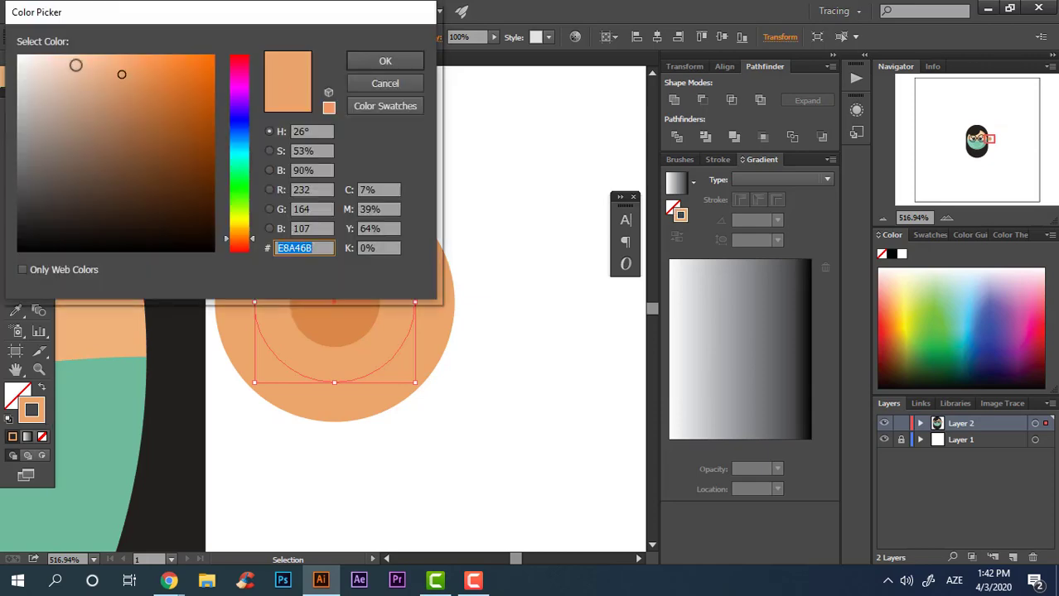
click(48, 66)
click(356, 61)
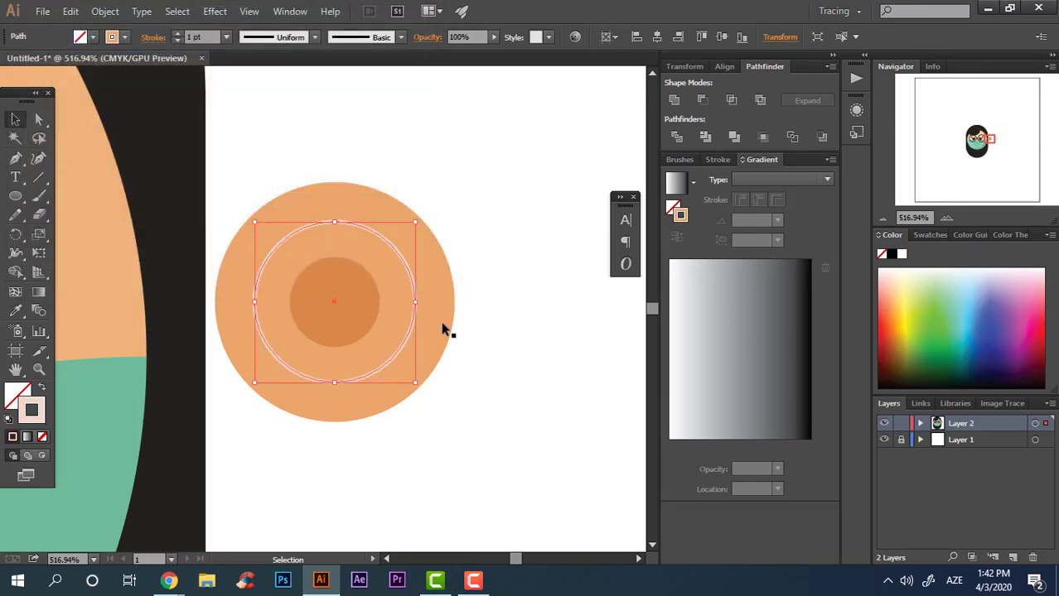
Step: Add two anchor points on the upper part of the pink ring and delete its side and lower anchors, leaving a short upper arc
scroll(402, 236, up, 2)
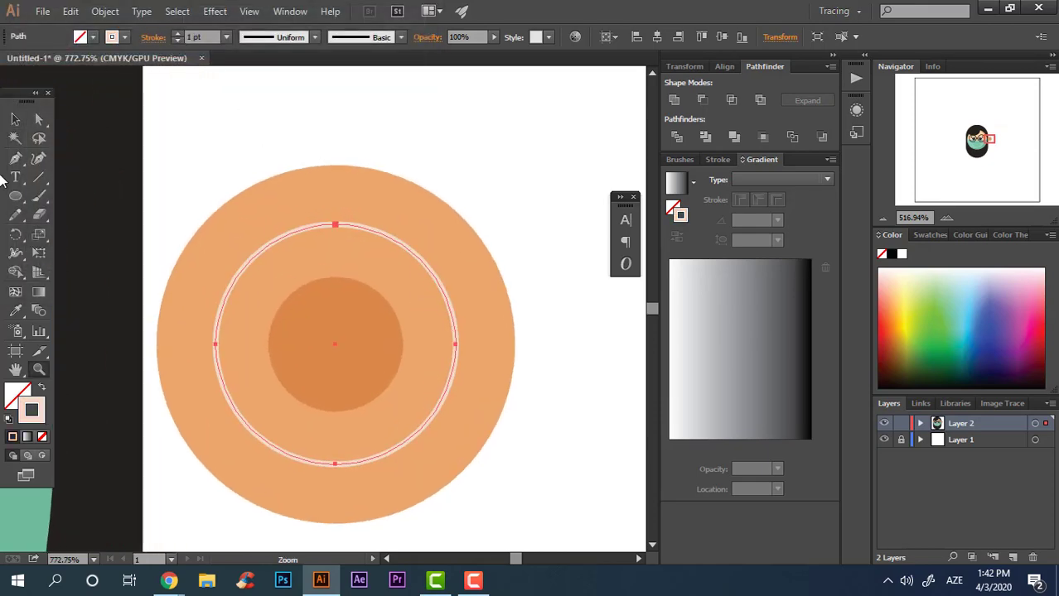
click(16, 162)
click(289, 236)
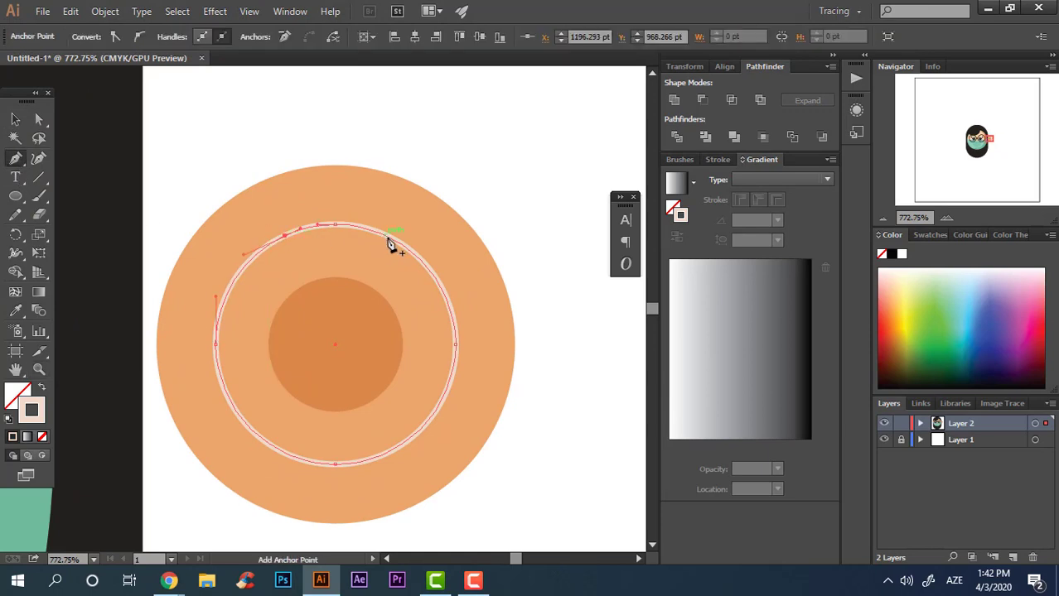
click(214, 345)
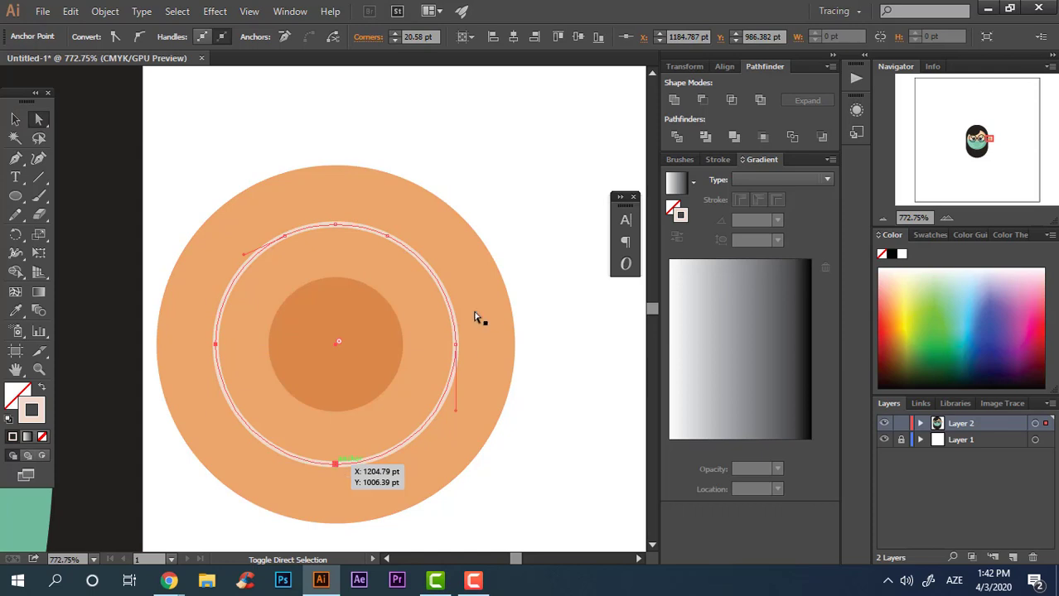
shift+click(454, 346)
key(Delete)
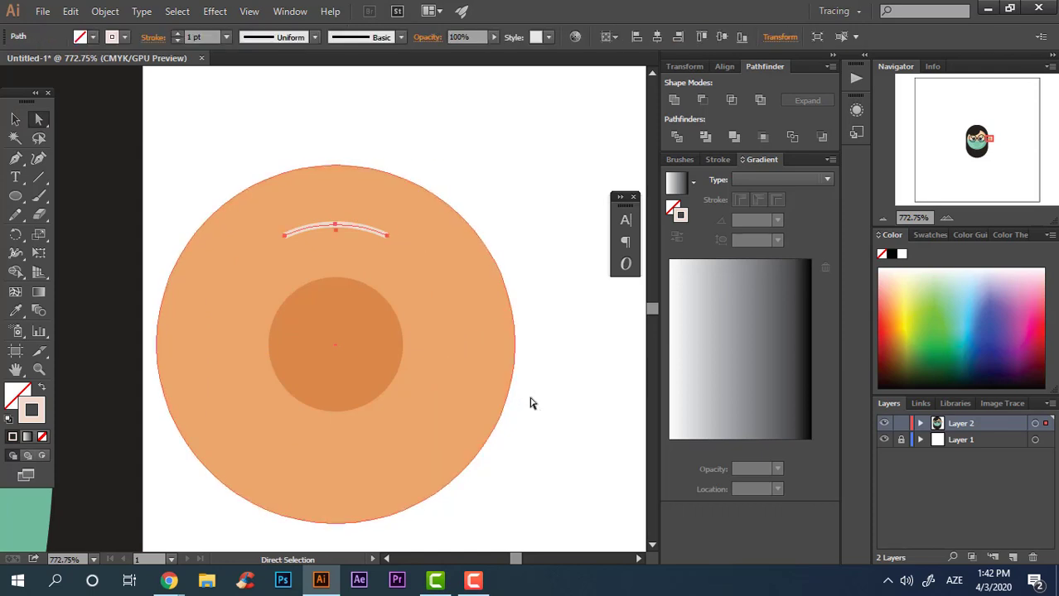
Step: Give the pink arc rounded ends and set its stroke weight to 10 pt
click(154, 37)
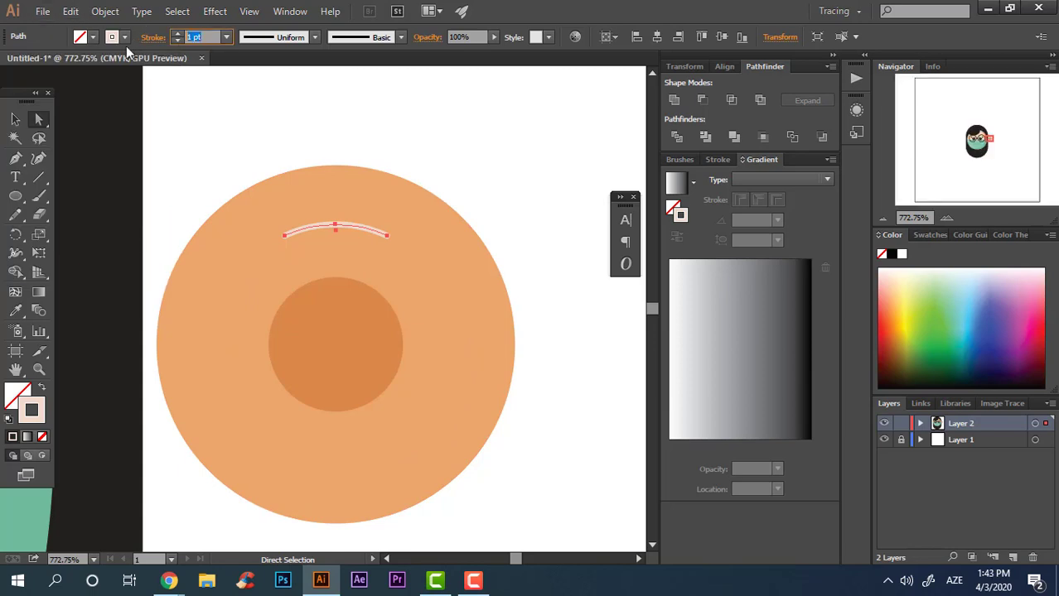
text(20)
key(Return)
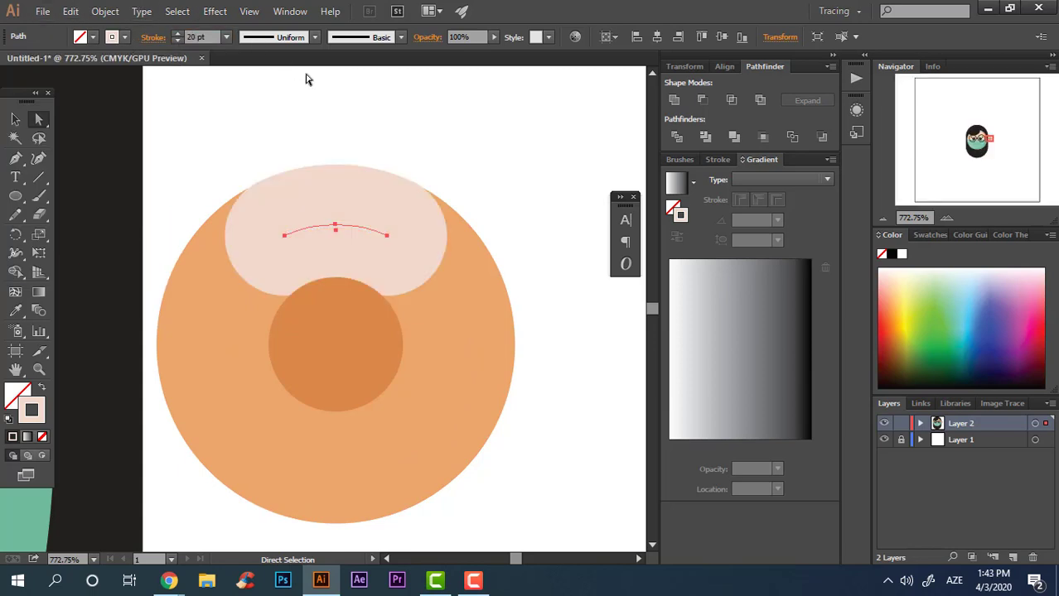
text(10)
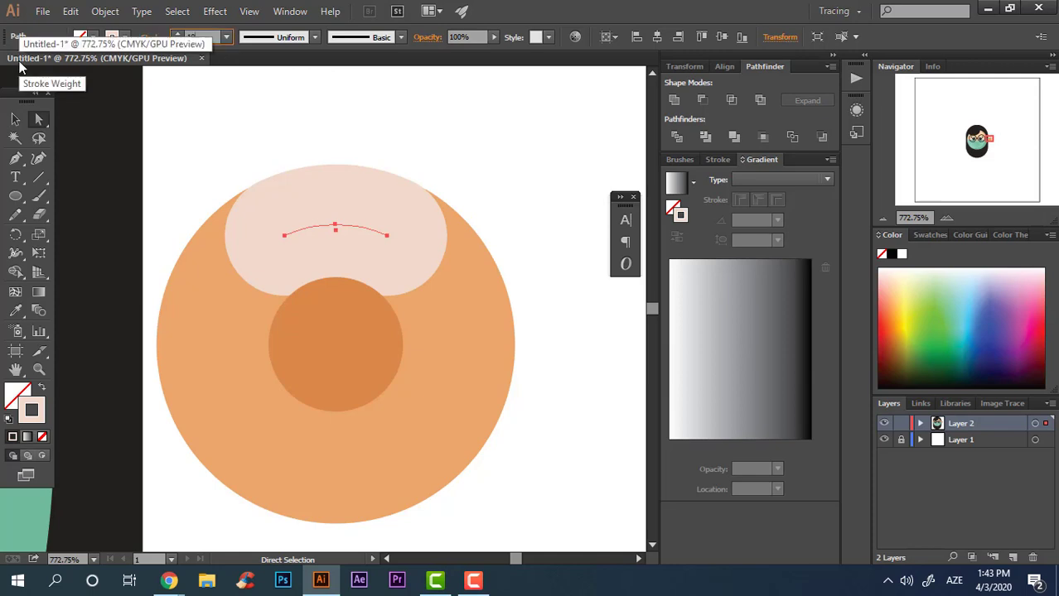
key(Return)
Step: Expand the pink arc's stroke into a filled highlight shape
key(v)
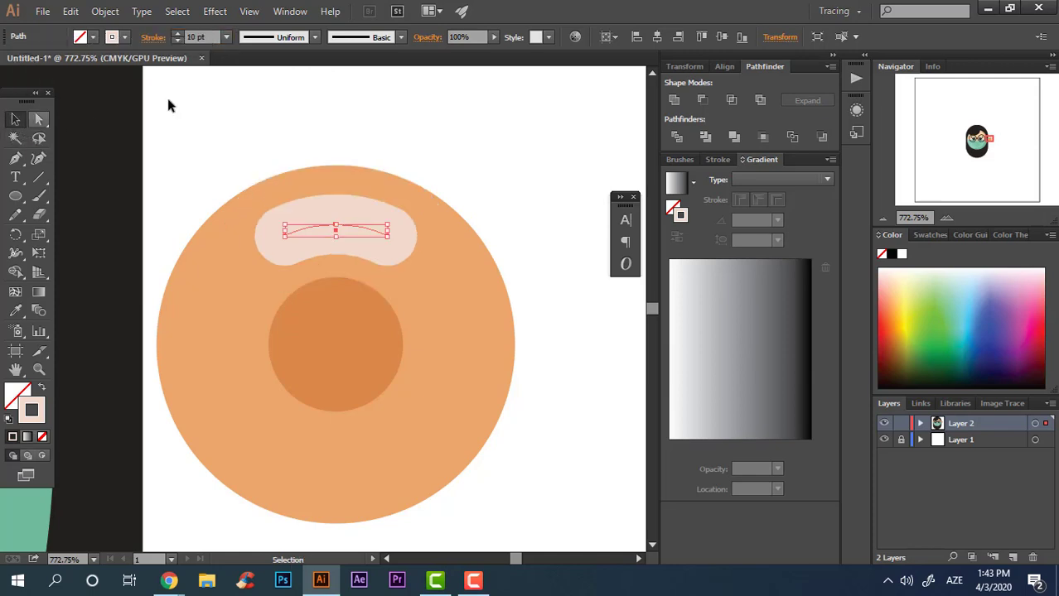
click(106, 15)
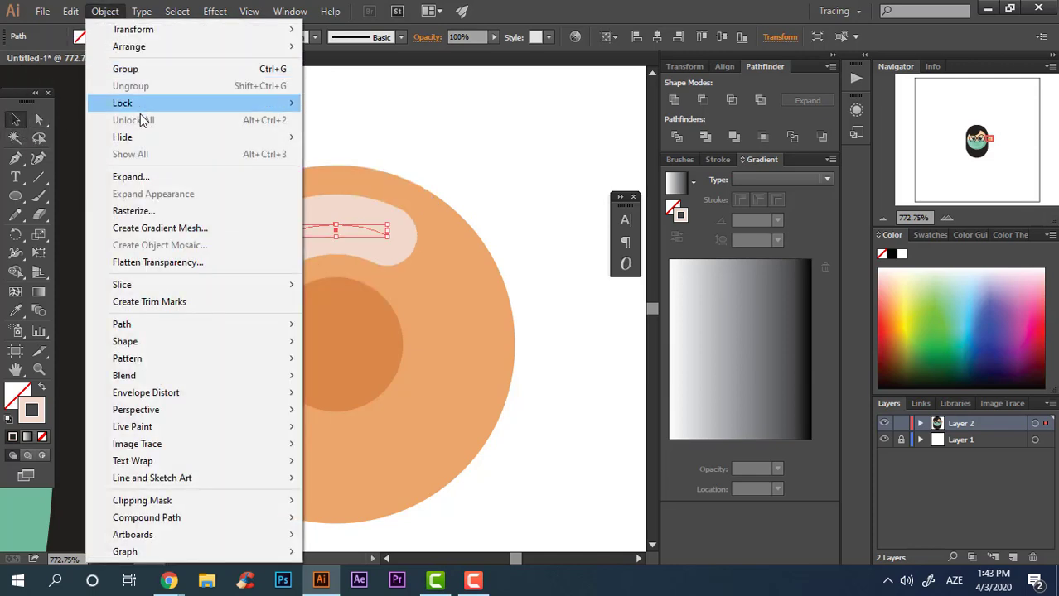
click(144, 172)
click(82, 227)
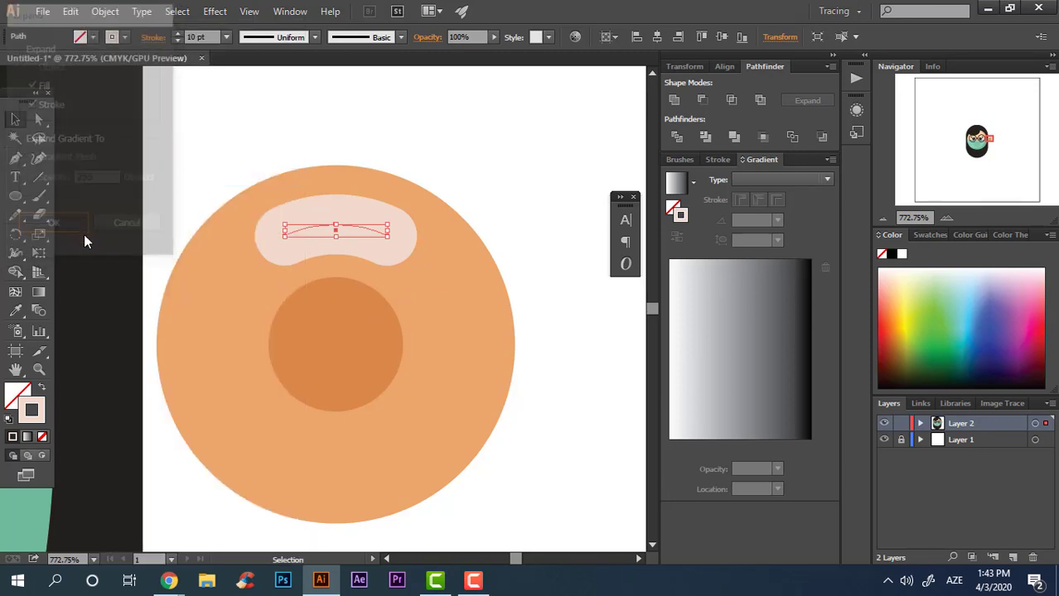
Step: Align the highlight and both ear circles on their horizontal centers and group them
drag(538, 438, 271, 212)
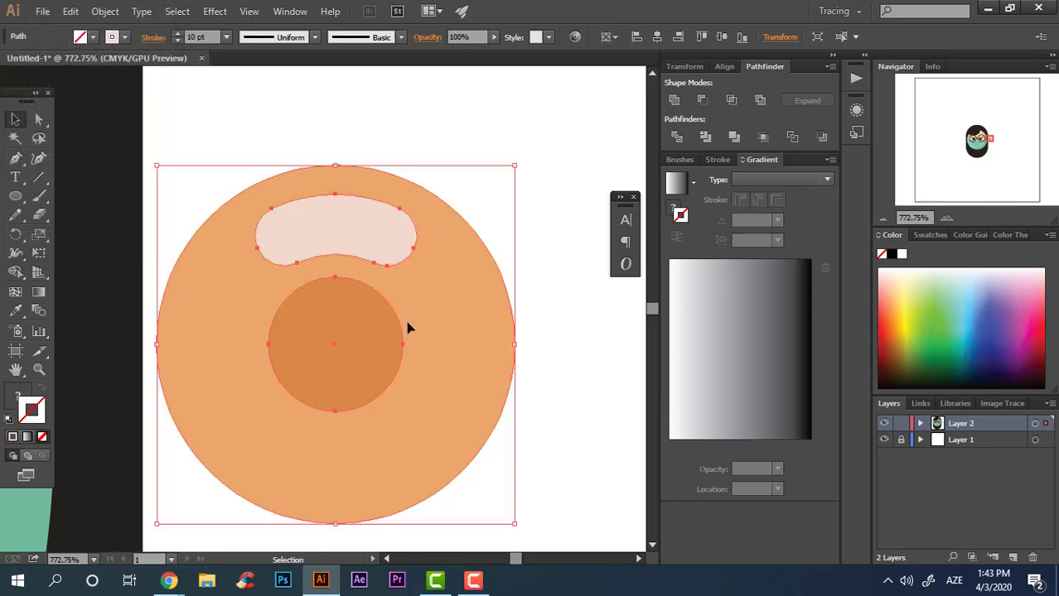
click(614, 38)
click(635, 55)
click(657, 38)
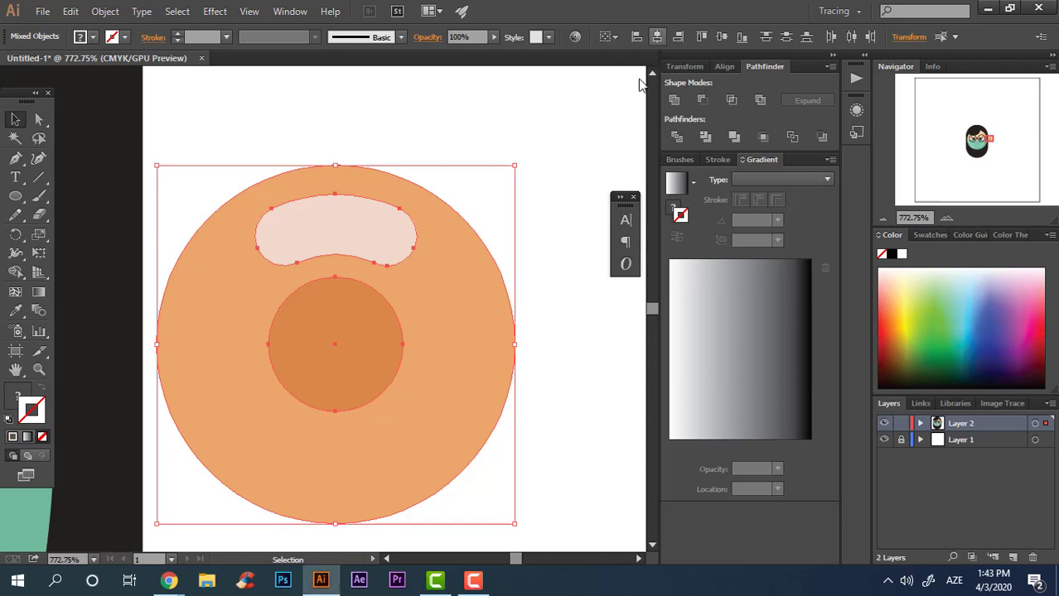
right_click(426, 361)
click(489, 428)
Step: Move the ear group to the right edge of the face and send it backward behind the face but in front of the hair
key(z)
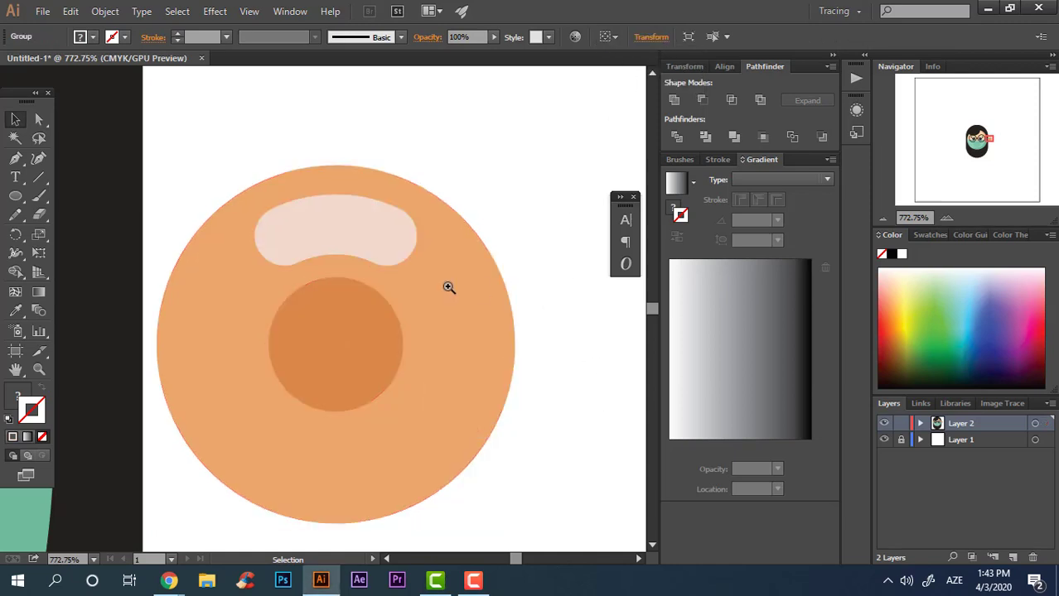
drag(449, 288, 166, 288)
click(15, 119)
drag(473, 305, 364, 317)
click(503, 349)
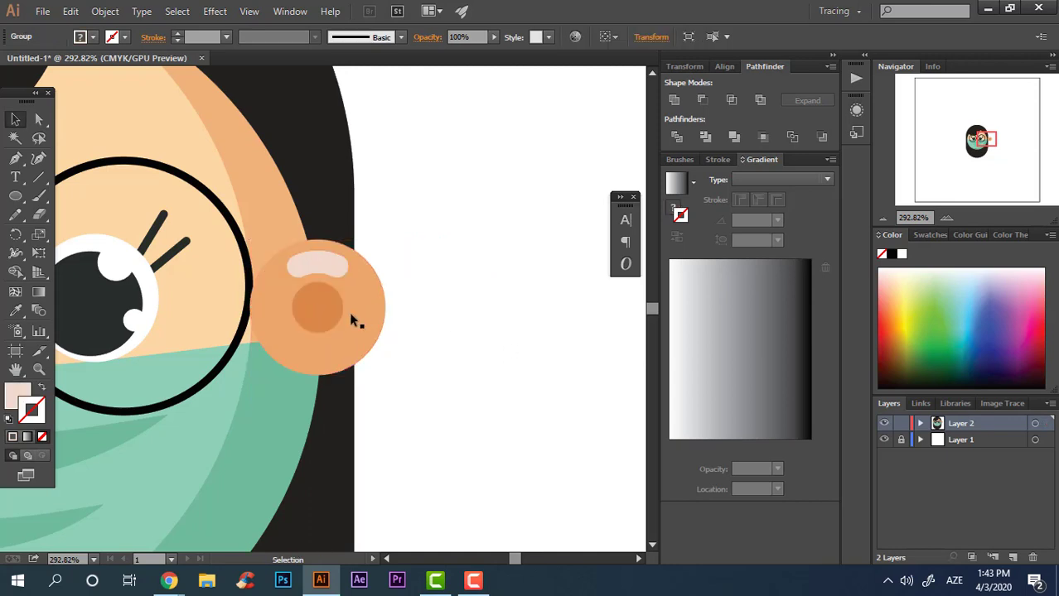
click(349, 312)
key(ctrl+bracketleft)
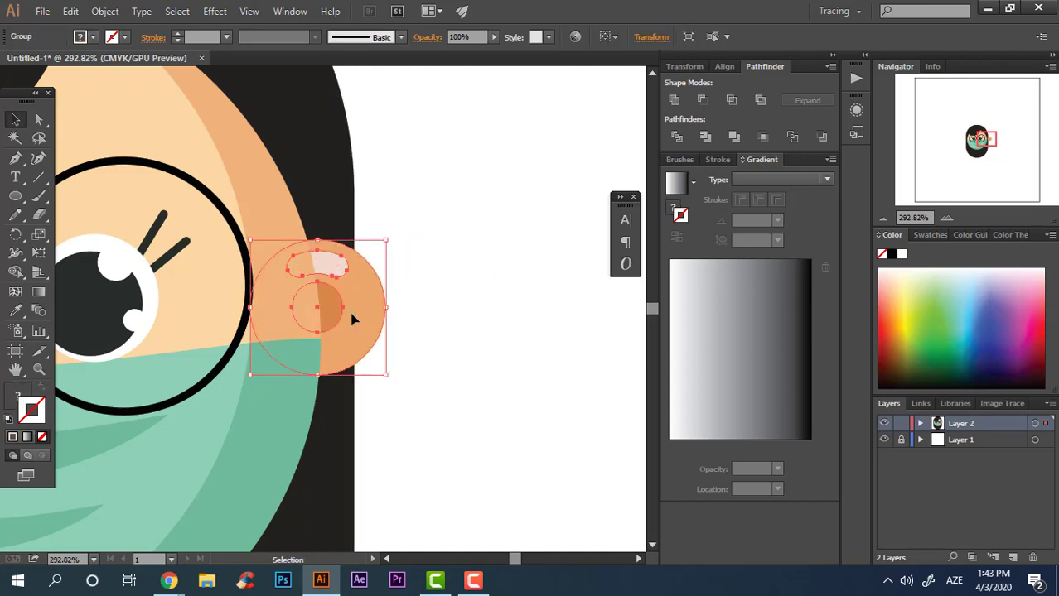
click(522, 306)
Step: Duplicate the ear group and place the copy at the left edge of the face
key(z)
drag(484, 310, 438, 295)
key(space)
click(16, 120)
drag(502, 291, 219, 320)
click(525, 359)
Step: Select the left and right ears without the face and group them together
key(z)
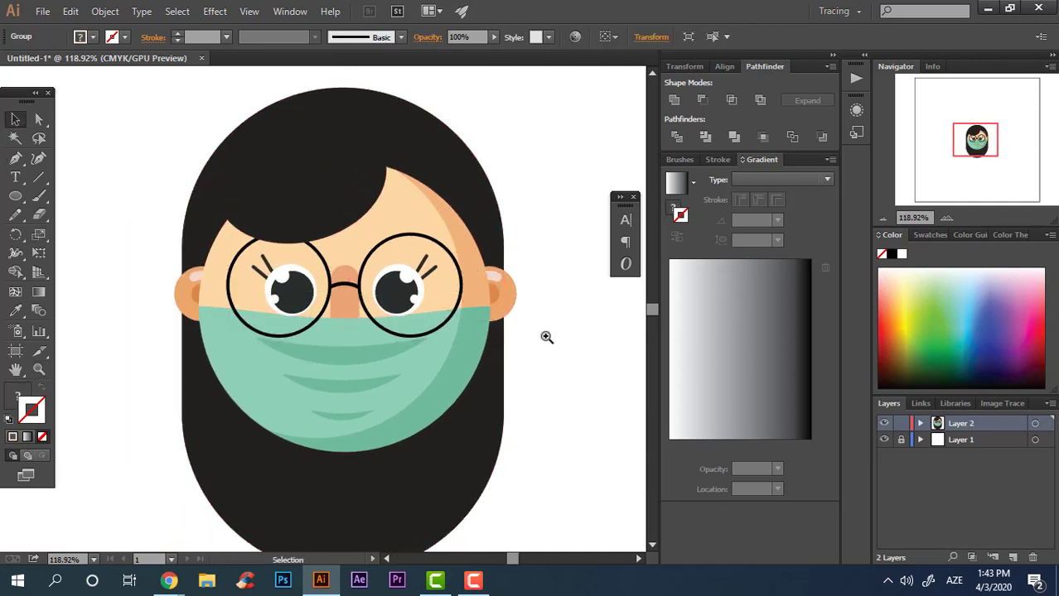
drag(546, 338, 475, 345)
drag(542, 369, 595, 367)
click(15, 120)
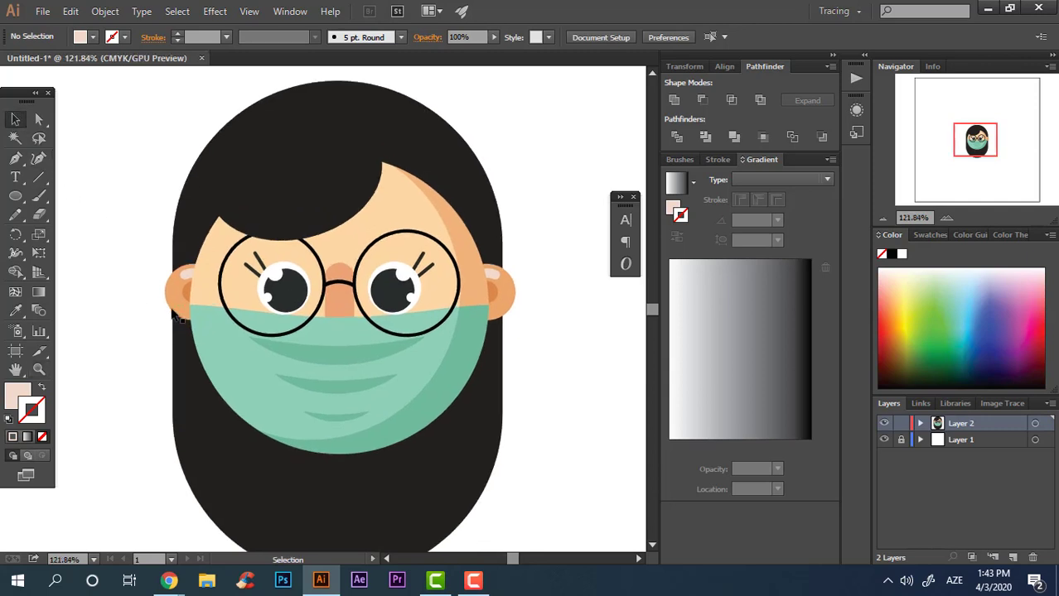
click(191, 290)
shift+click(493, 289)
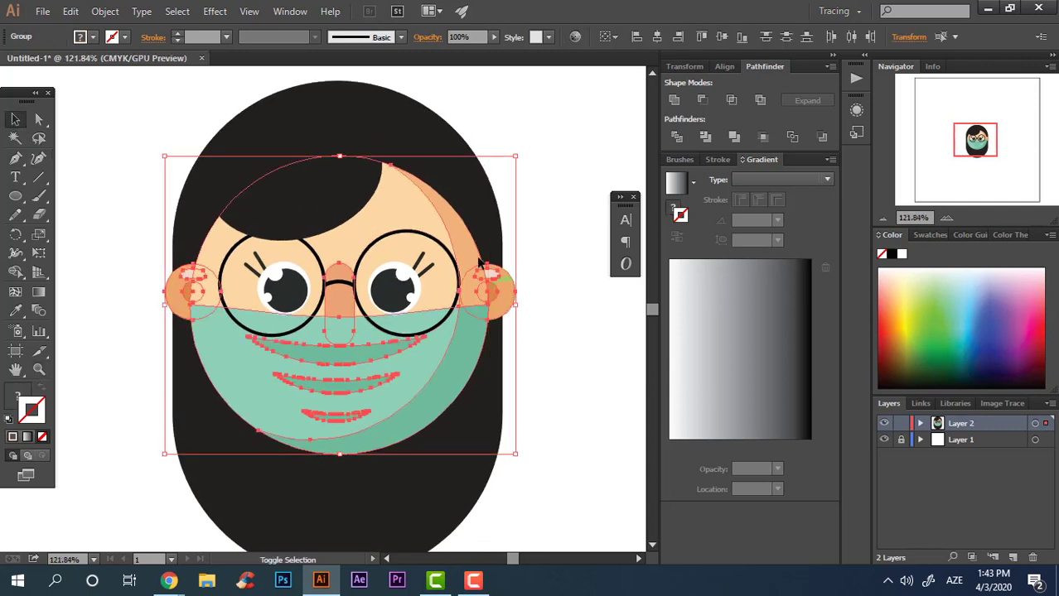
shift+click(501, 291)
right_click(514, 291)
click(568, 363)
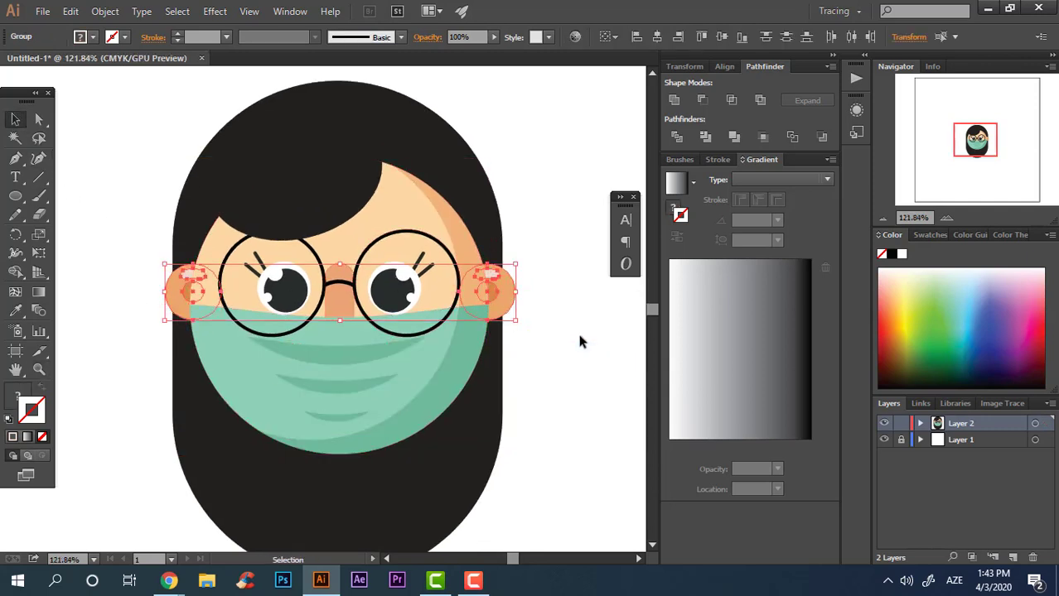
click(579, 341)
Step: Draw a rectangle about 107 by 123 pt over the lower middle of the mask as the neck
key(z)
drag(579, 341, 497, 269)
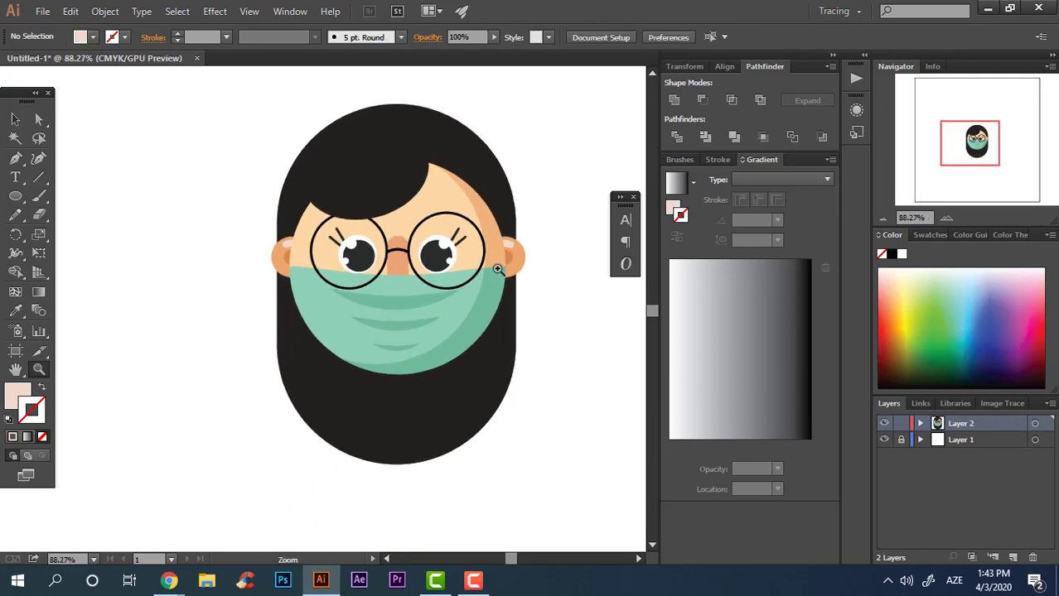
drag(418, 288, 452, 307)
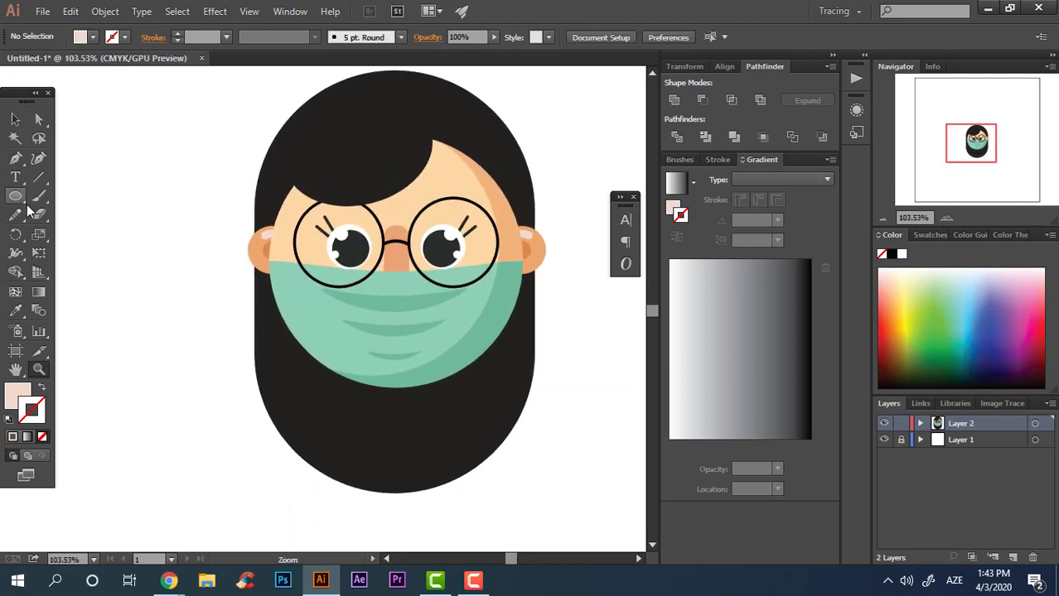
drag(17, 197, 83, 199)
drag(351, 348, 437, 445)
Step: Fill the neck rectangle with the color sampled from the face's shadow and send it backward behind the mask
key(i)
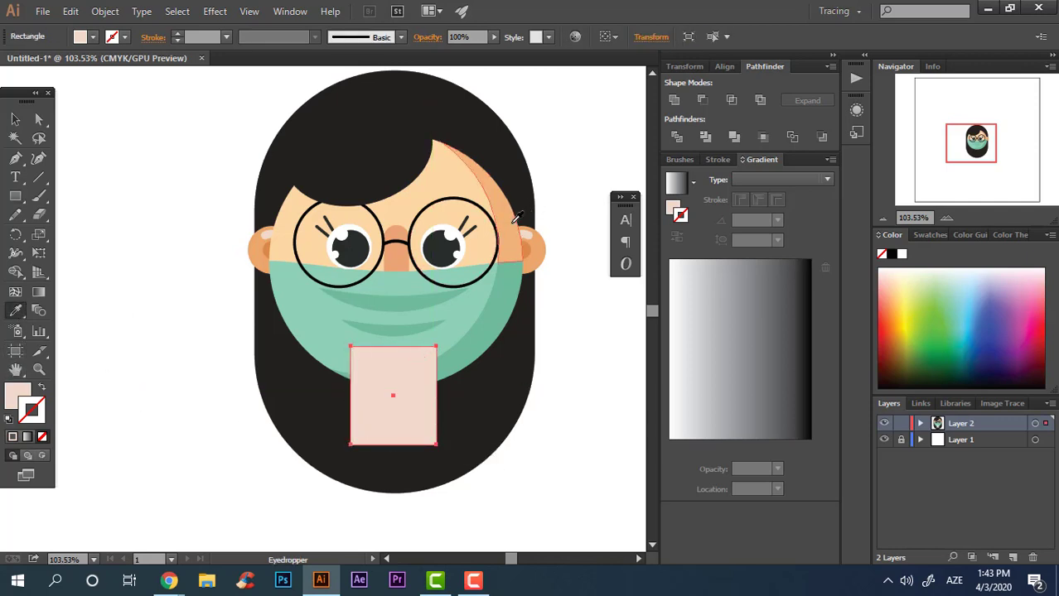
click(522, 221)
key(ctrl+[)
key(ctrl+[)
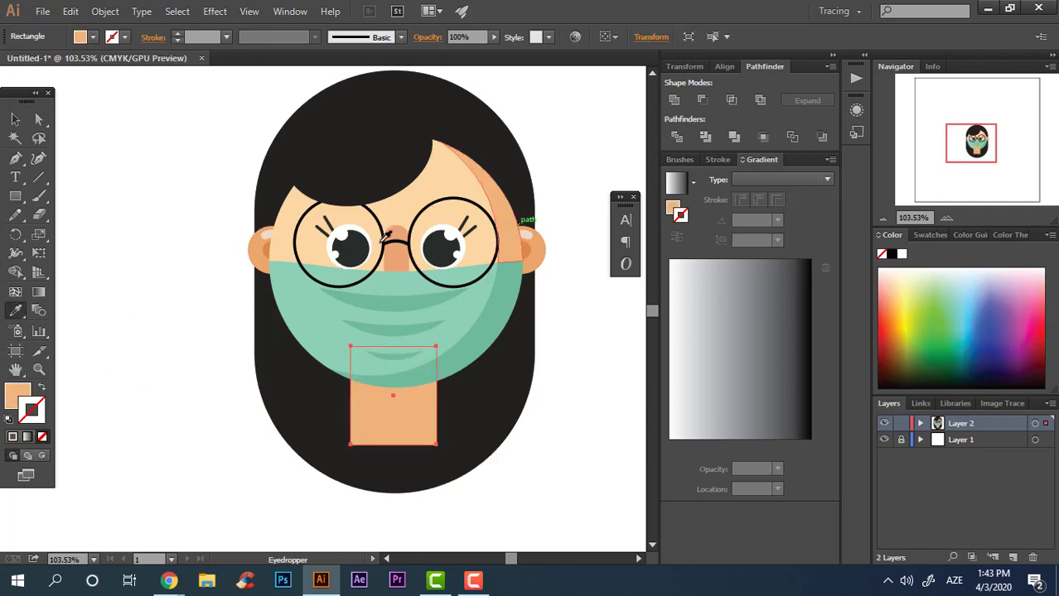
Step: Round all corners of the neck rectangle to a radius of 53.26 pt
key(a)
drag(366, 436, 482, 344)
click(15, 120)
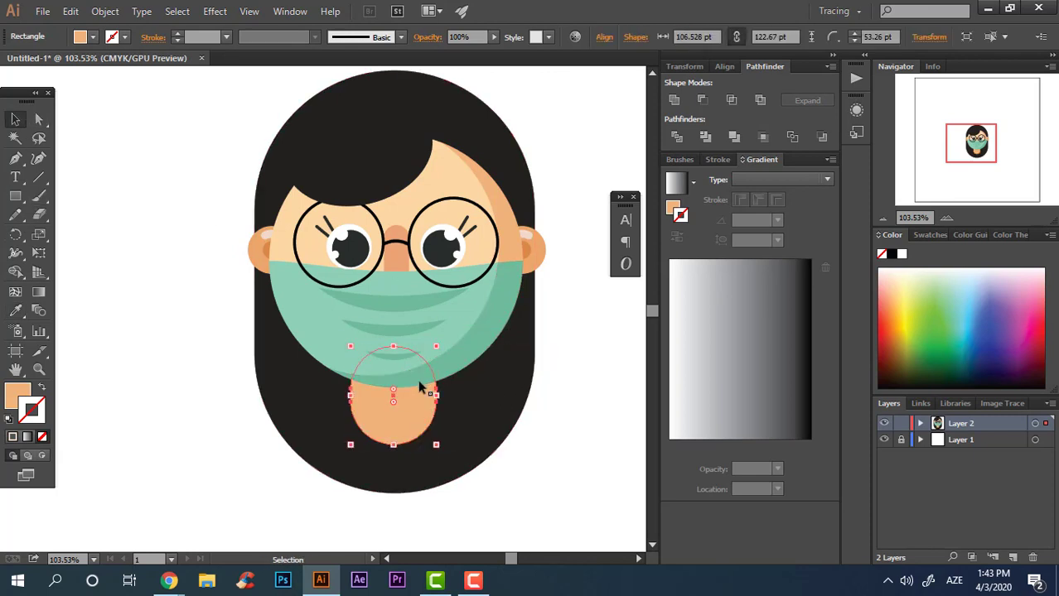
Step: Stretch the neck shape upward behind the mask while keeping its lower end in place
drag(394, 349, 398, 323)
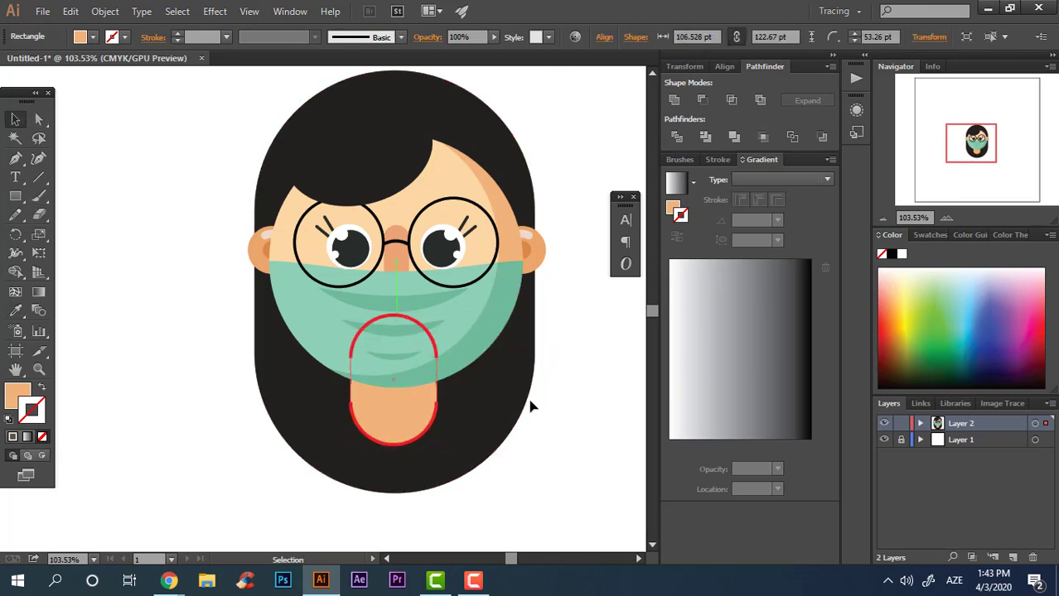
click(572, 432)
drag(552, 485, 138, 106)
click(570, 149)
Step: Group the fringe with the face and mask, and send the group backward behind the eyes and glasses
click(330, 154)
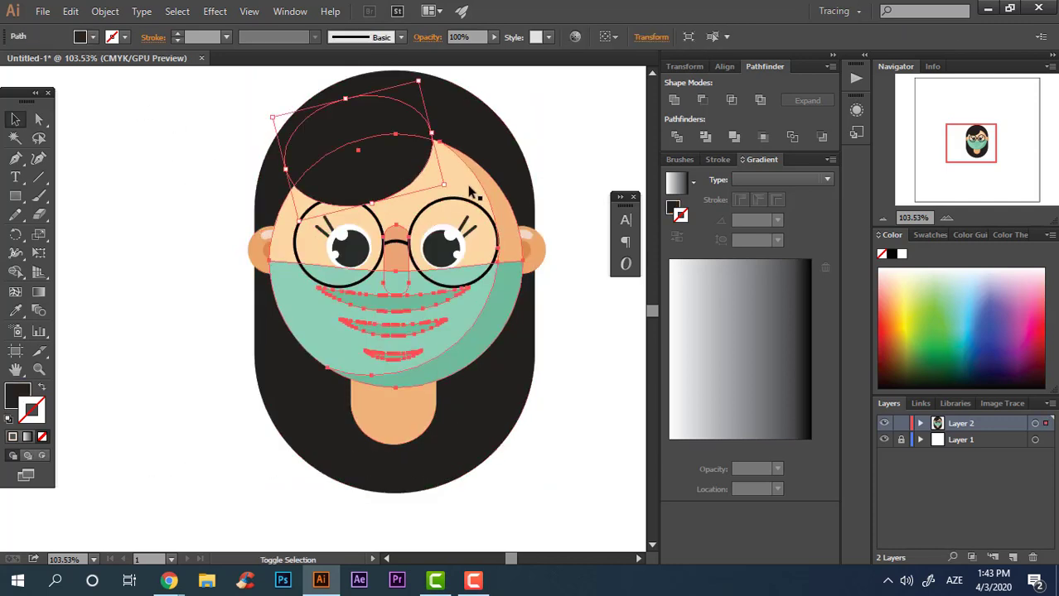
shift+click(470, 188)
right_click(487, 191)
click(528, 265)
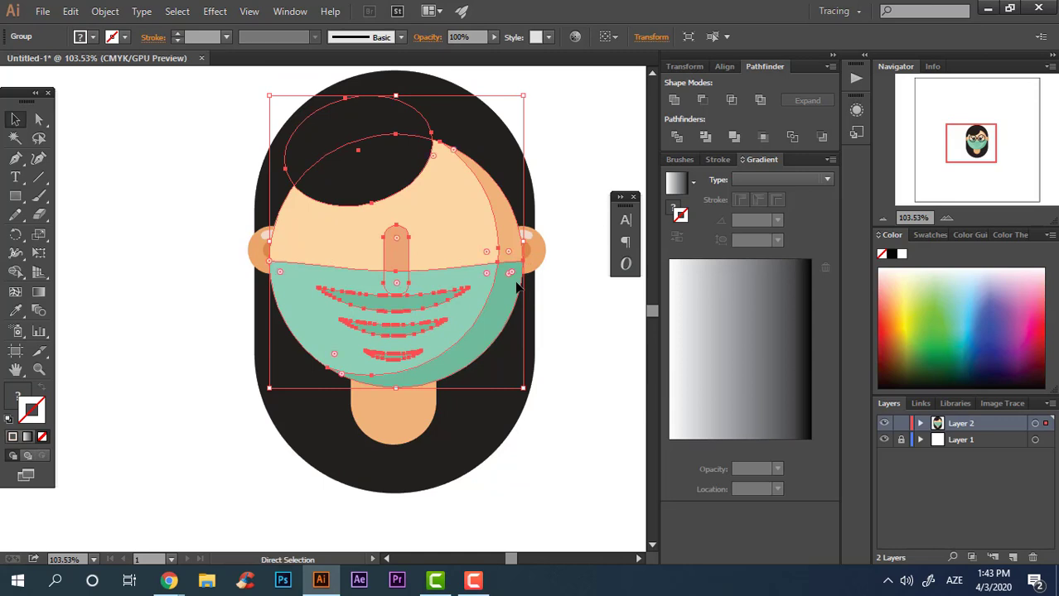
key(ctrl+bracketleft)
key(ctrl+bracketleft)
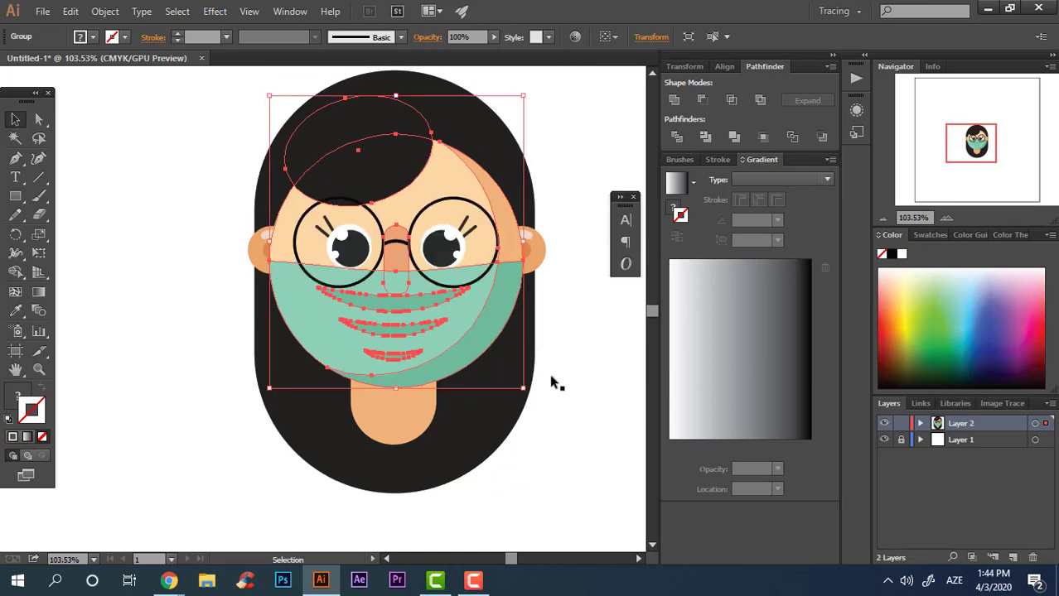
Step: Select all the artwork and align it to its horizontal center
click(560, 482)
scroll(580, 274, up, 1)
key(ctrl+a)
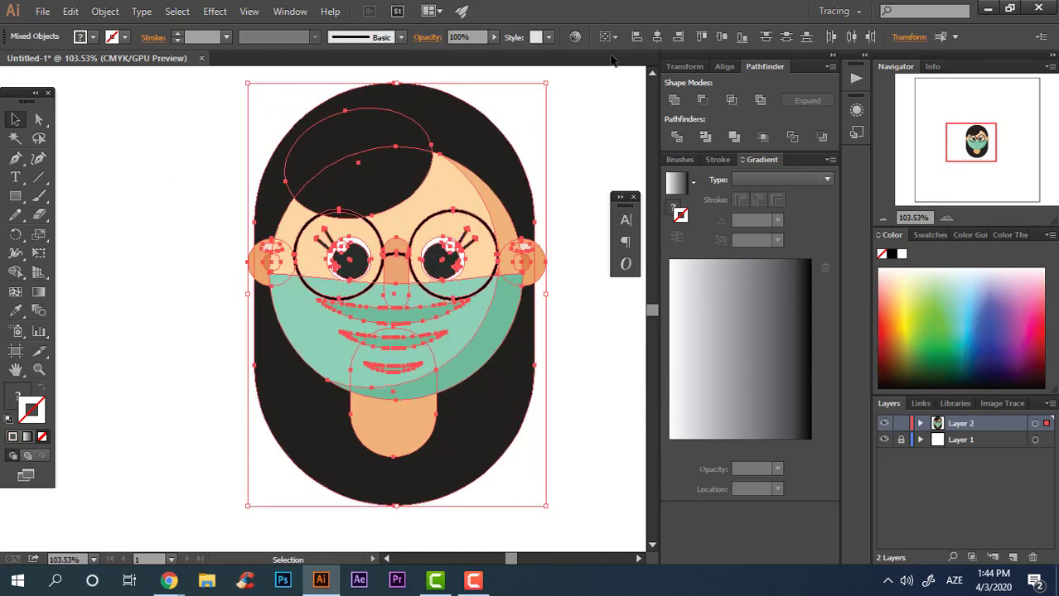
click(659, 41)
click(573, 134)
Step: Draw a circle over the face, slightly larger than the face and reaching from the fringe to the chin
key(z)
drag(572, 136, 395, 198)
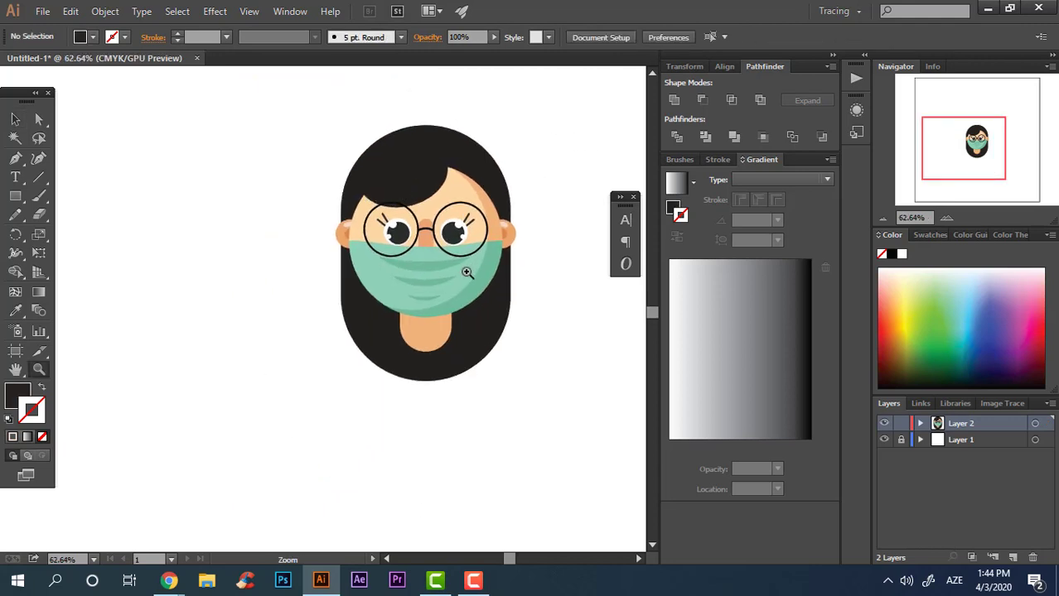
drag(392, 279, 468, 283)
click(14, 119)
key(z)
drag(482, 147, 450, 213)
drag(18, 196, 105, 230)
drag(295, 189, 542, 368)
Step: Fill the new circle with bright pink and send it backward behind the face and fringe
double_click(14, 394)
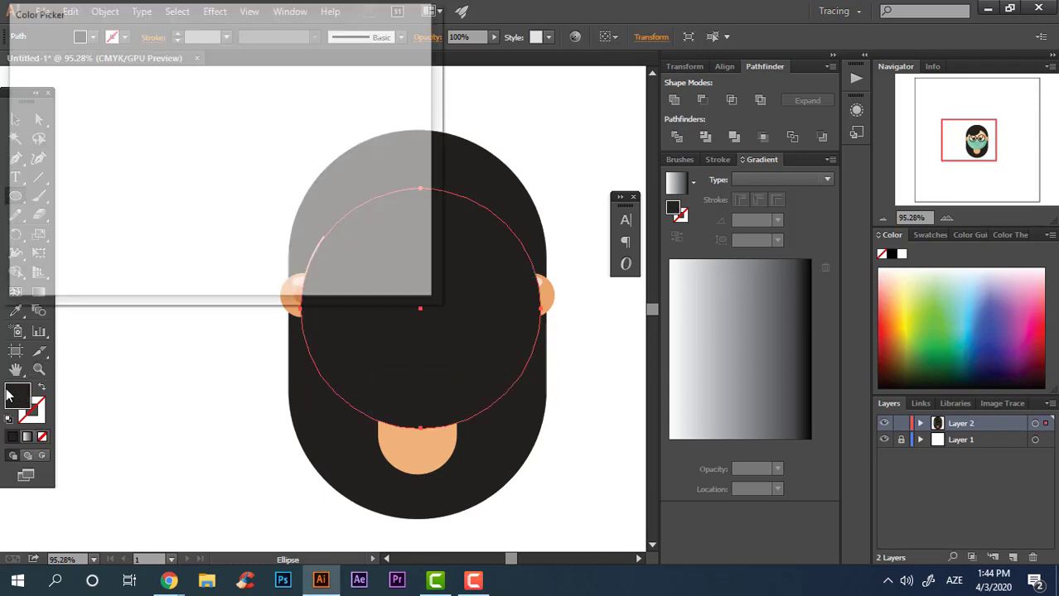
drag(240, 100, 222, 75)
click(173, 56)
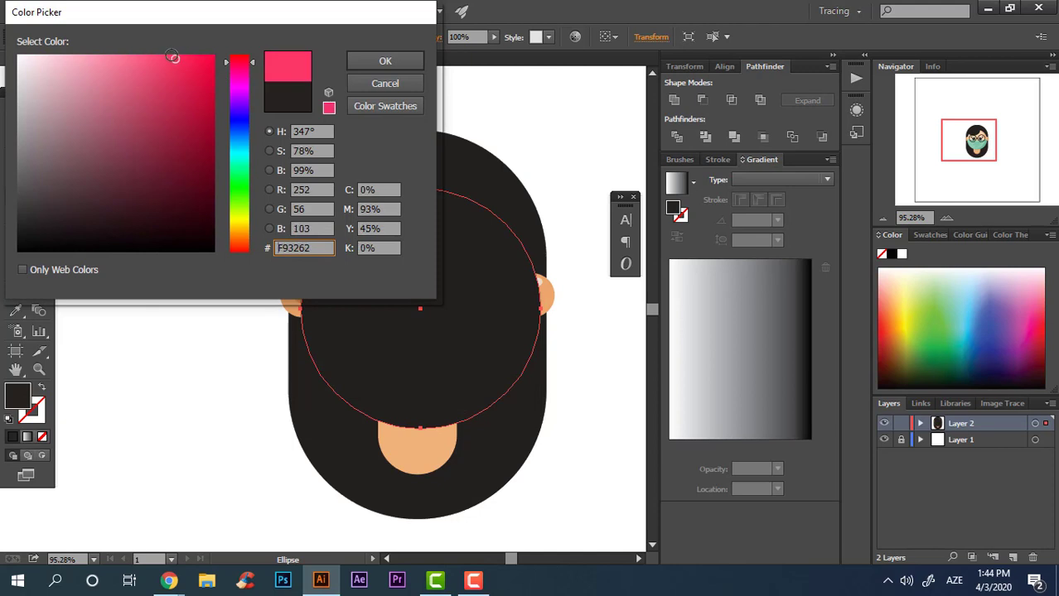
click(384, 62)
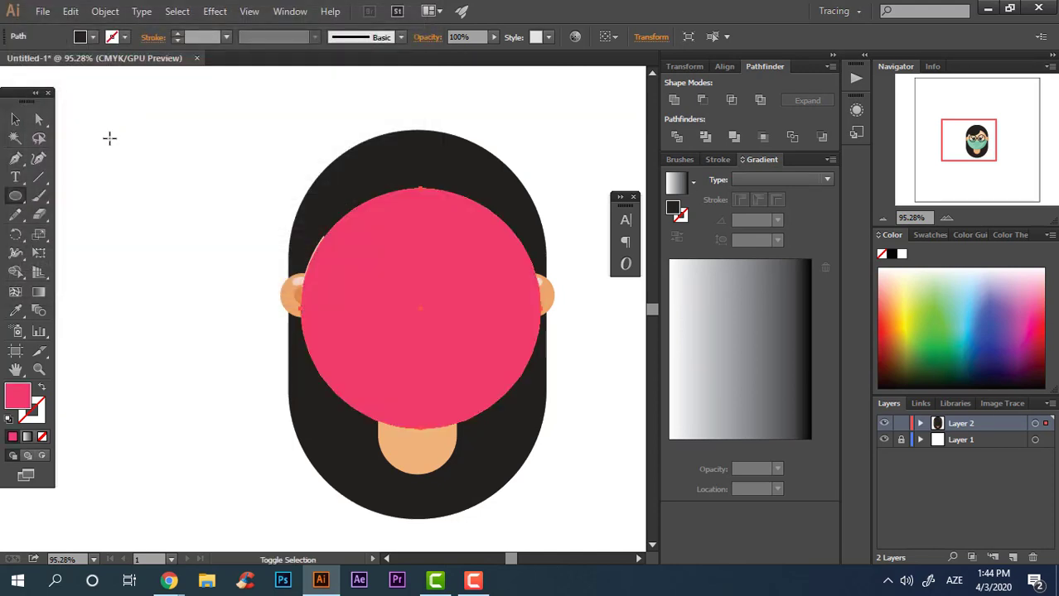
key(ctrl+[)
key(l)
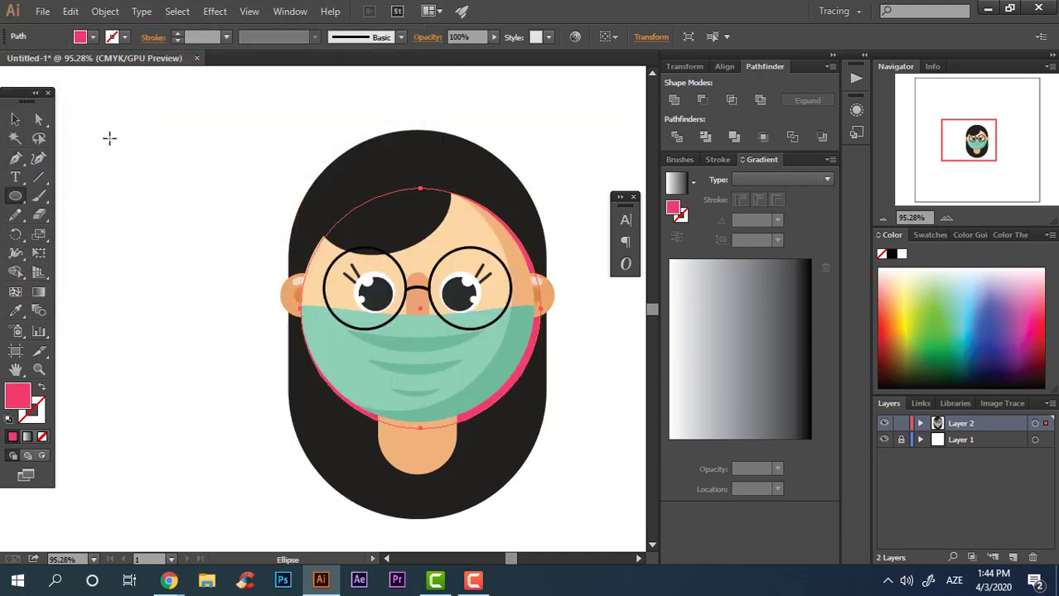
Step: Move the pink circle up to form a headband above the face and align all the artwork horizontally centered
click(20, 121)
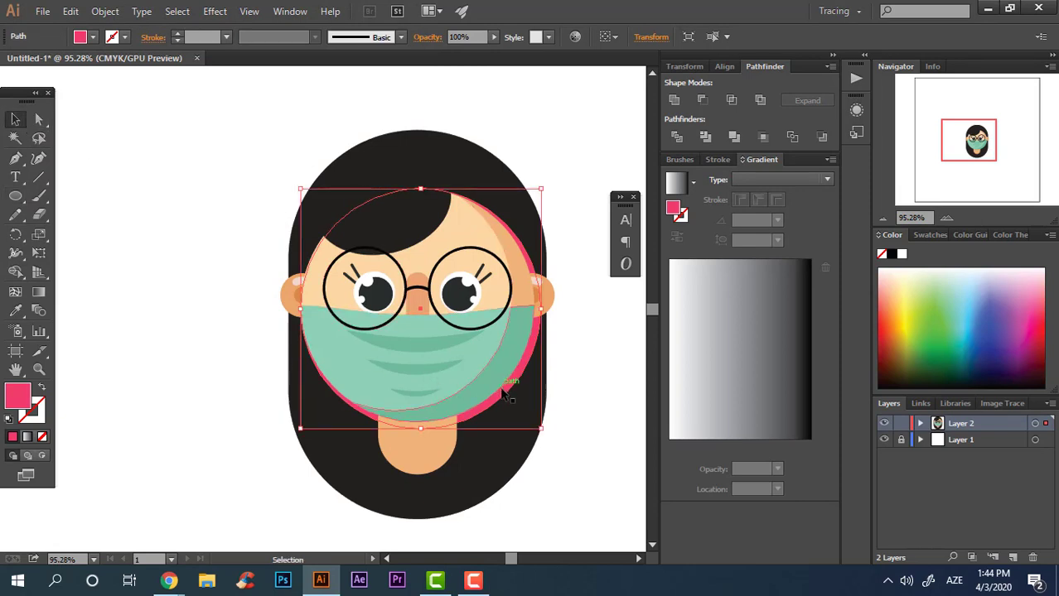
drag(504, 388, 497, 359)
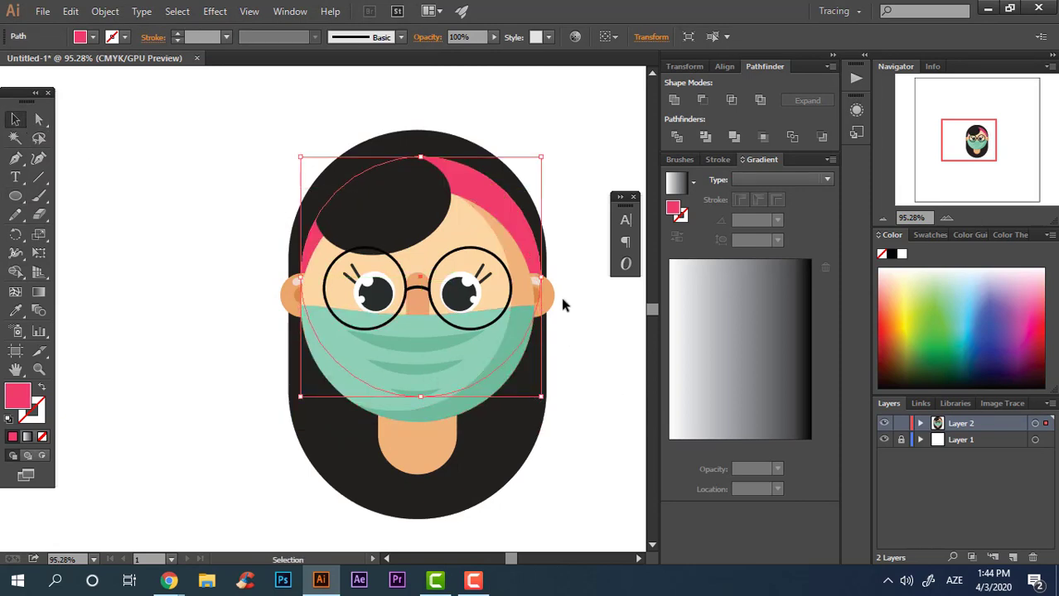
click(579, 259)
key(ctrl+a)
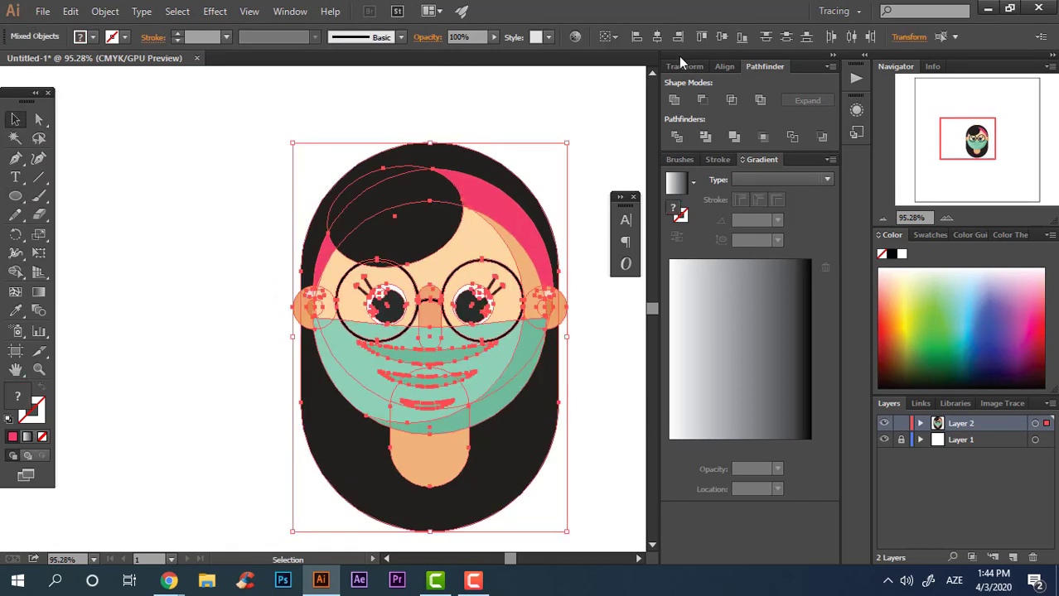
click(655, 41)
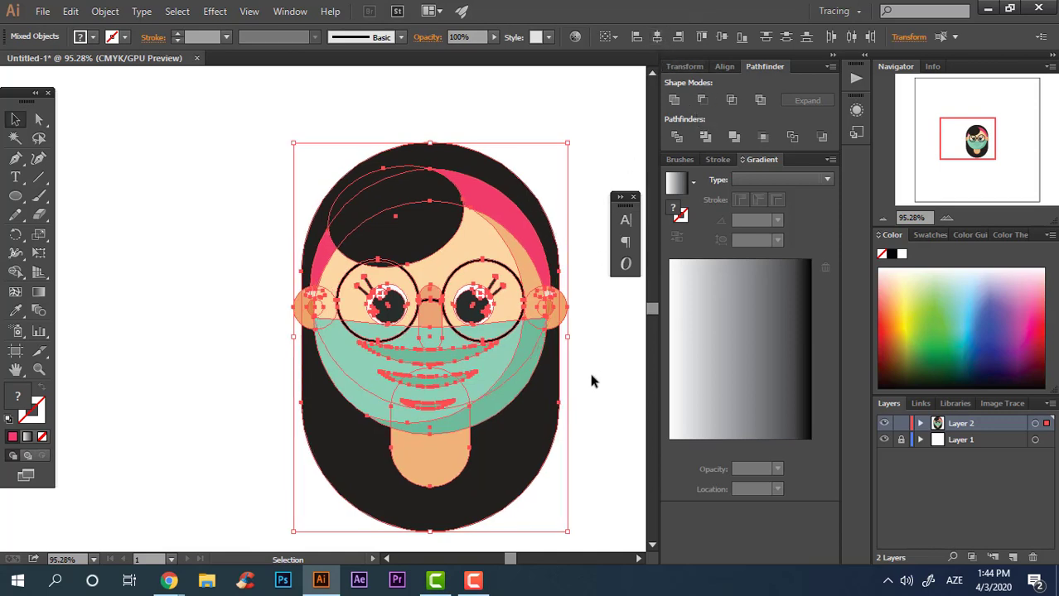
click(595, 395)
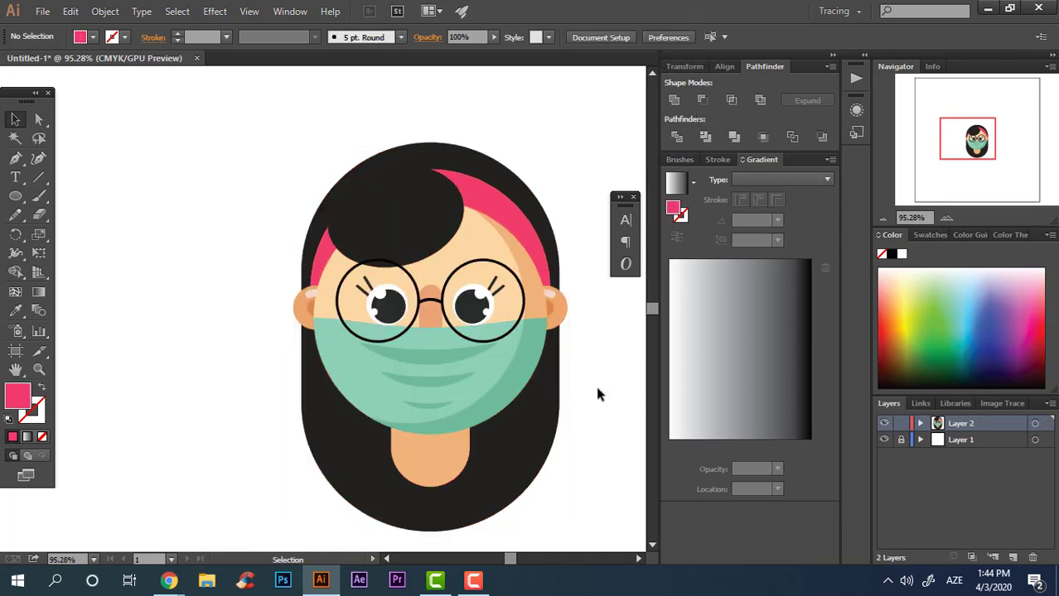
Step: Isolate the fringe and face group, and unite an in-place copy of the face and mask into one solid shape
scroll(466, 224, up, 2)
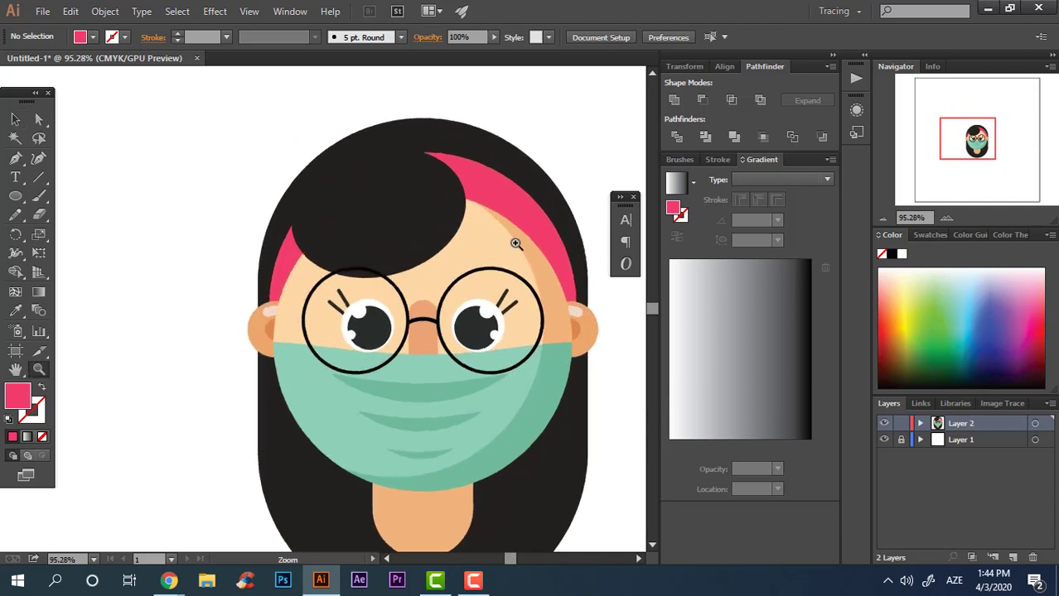
click(466, 241)
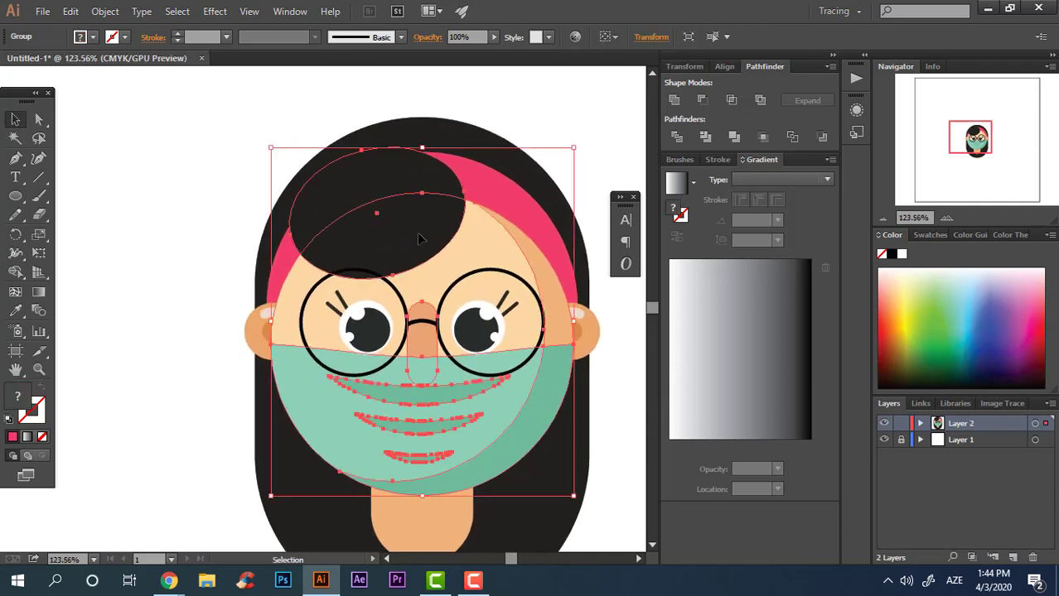
double_click(512, 275)
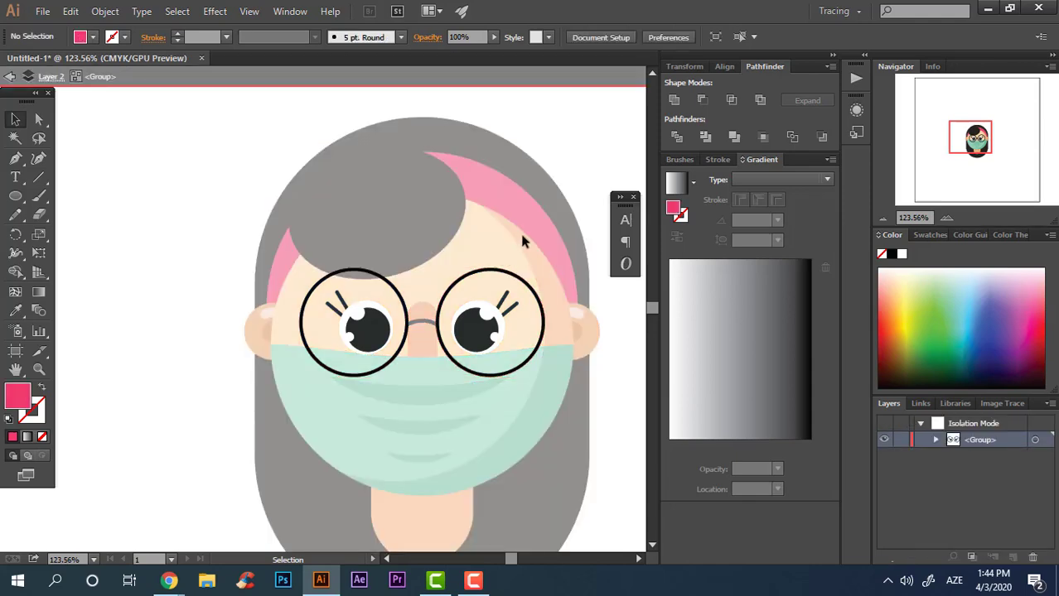
double_click(582, 302)
double_click(454, 251)
click(418, 218)
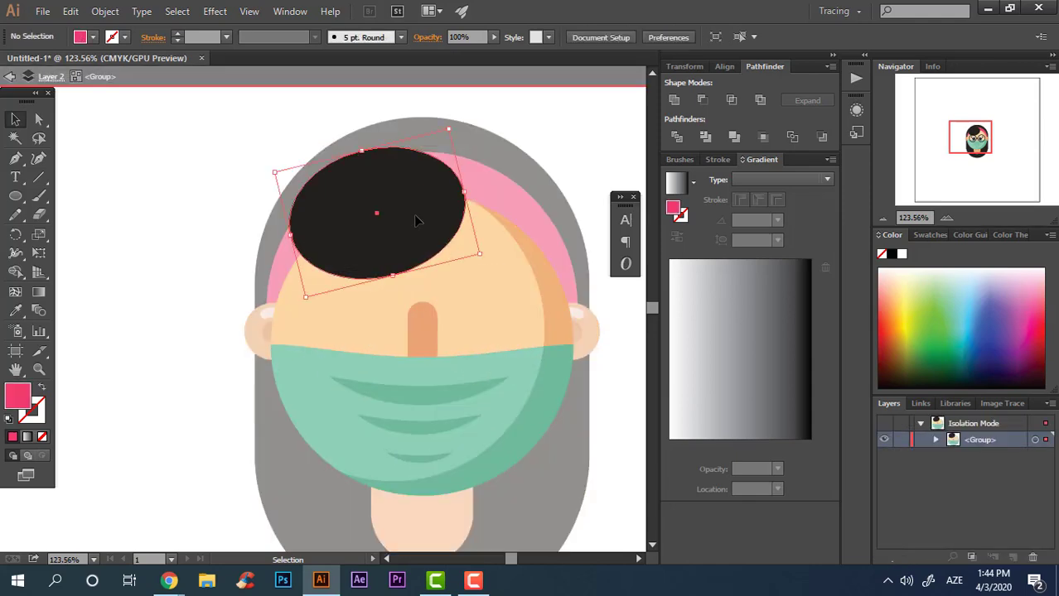
click(518, 264)
key(ctrl+a)
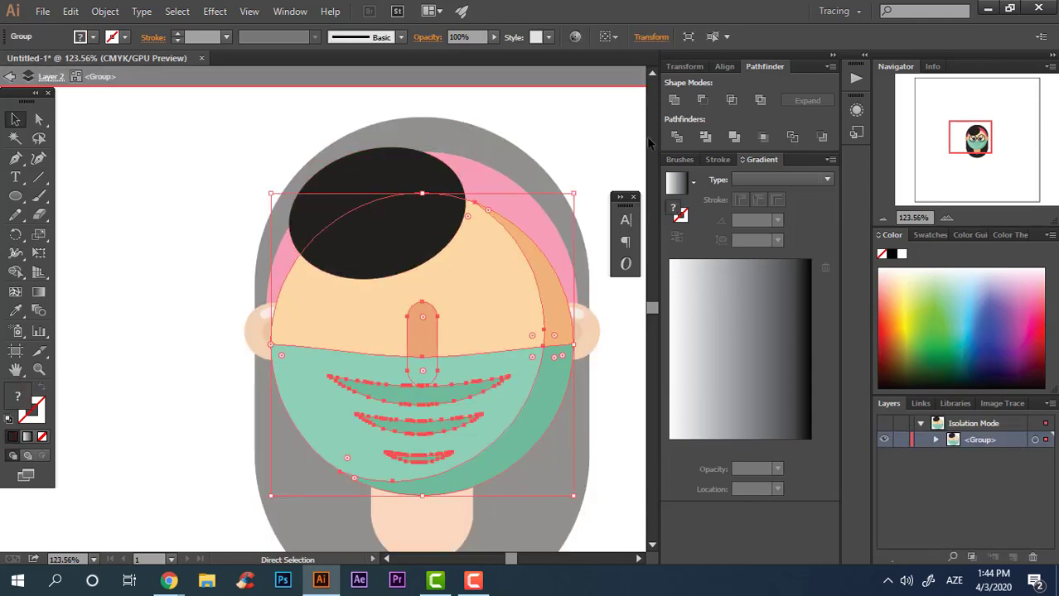
click(677, 101)
Step: Divide the fringe with the united face shape, then delete the face piece and the fringe part covering the headband
shift+click(416, 237)
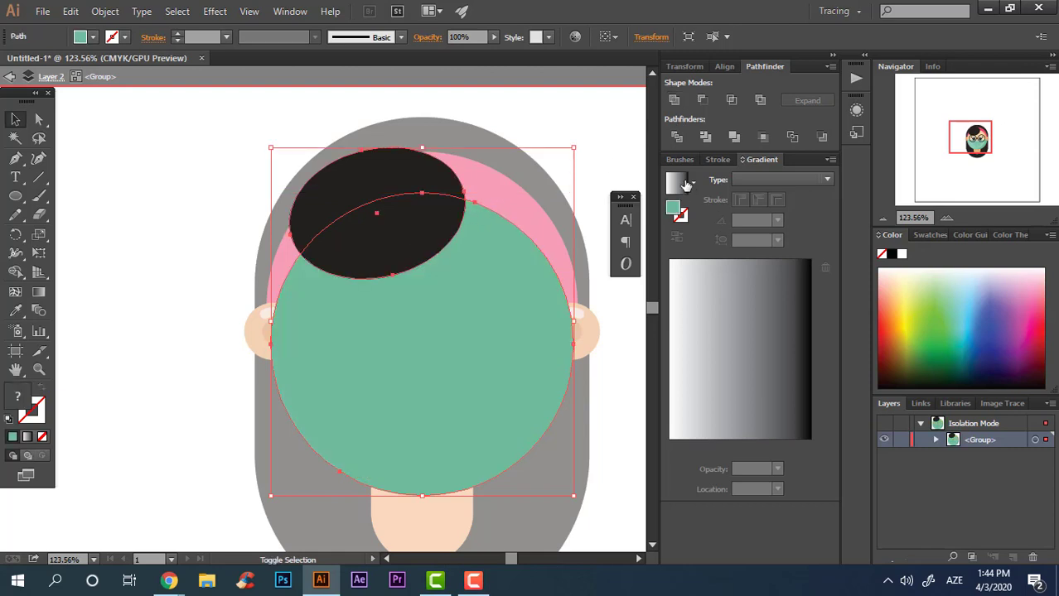
click(675, 139)
double_click(455, 306)
click(464, 315)
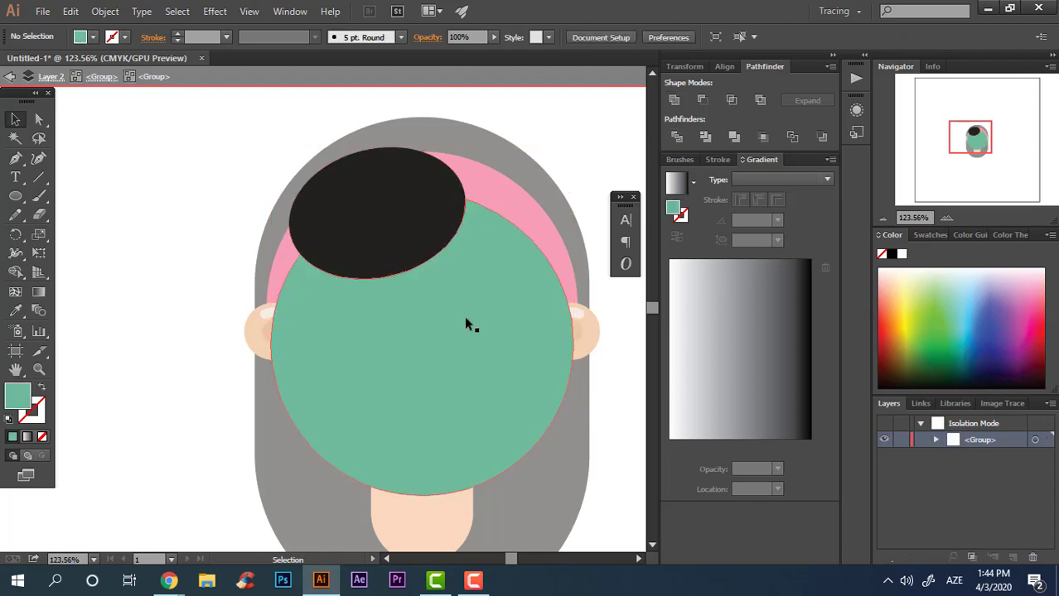
key(Delete)
click(343, 170)
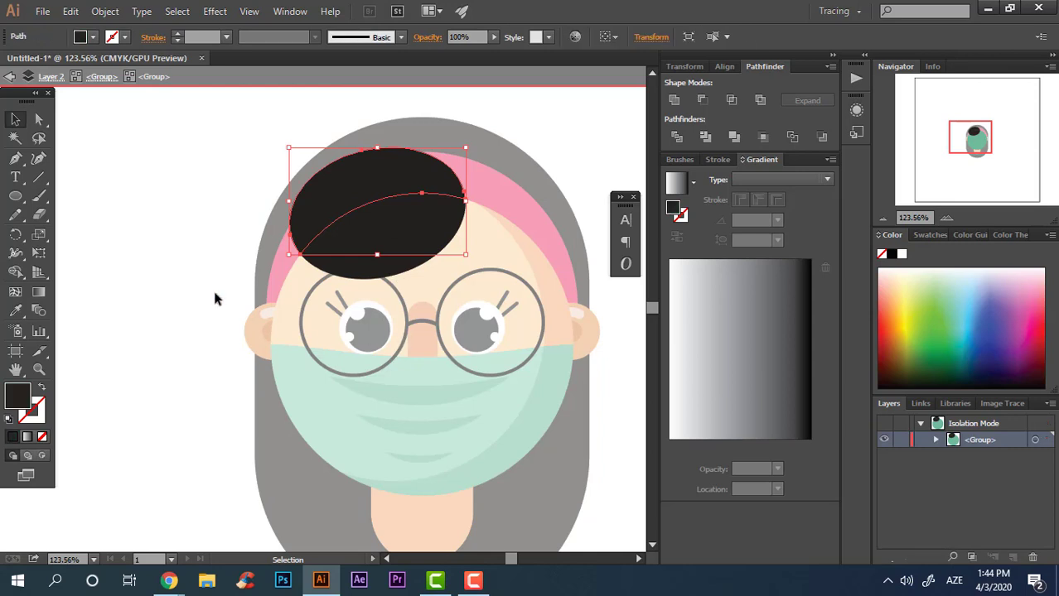
key(Delete)
double_click(186, 242)
Step: Draw a small ellipse over the headband, on the side opposite the fringe
drag(485, 232, 431, 265)
drag(484, 304, 463, 277)
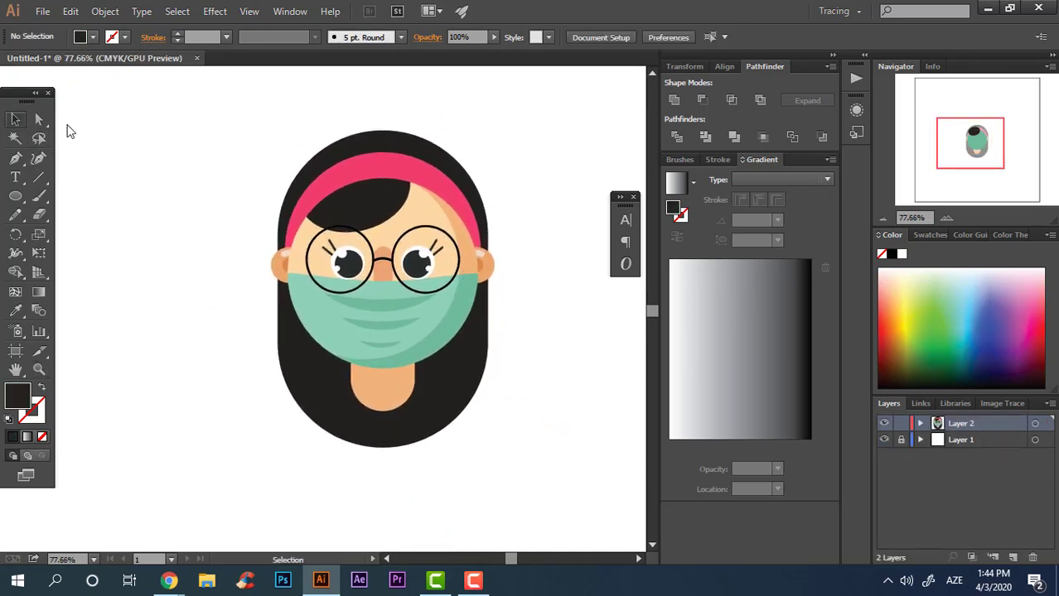
drag(415, 156, 580, 232)
key(l)
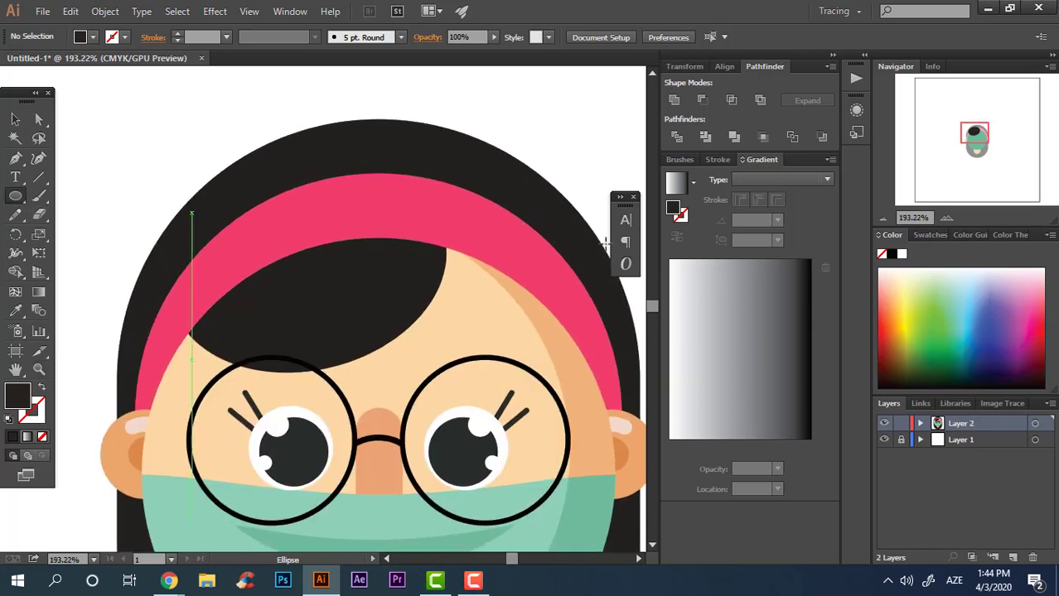
drag(462, 173, 522, 220)
Step: Fill the small ellipse with the pink sampled from the headband and move it onto the empty canvas beside the head
drag(441, 286, 218, 290)
click(16, 310)
click(133, 203)
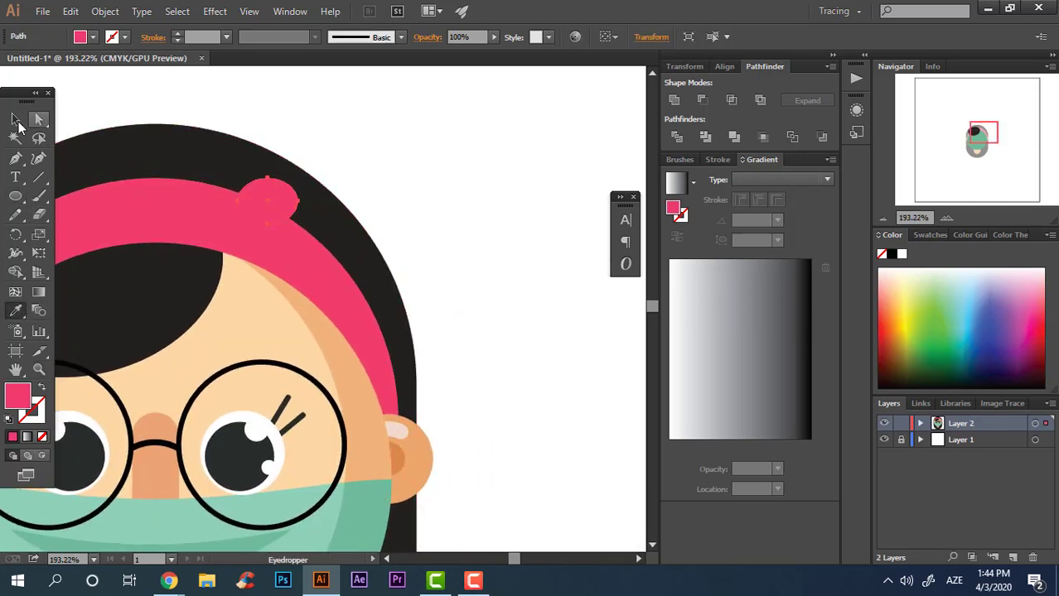
drag(286, 211, 480, 152)
drag(551, 269, 509, 340)
Step: Draw a triangle with the Pen tool from inside the ellipse outward to the right, with an outer edge about 55 pt tall
key(z)
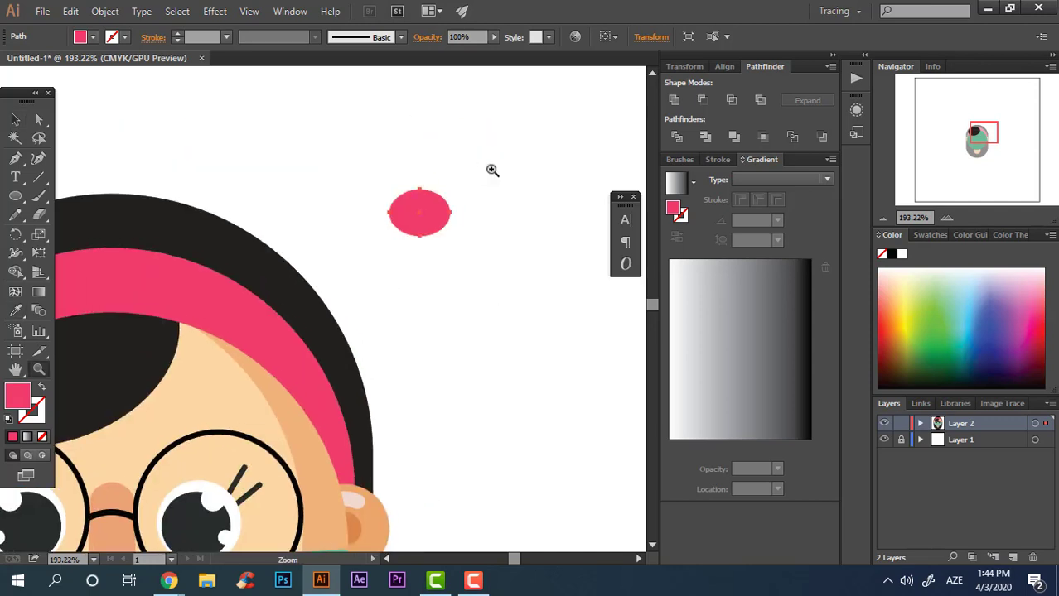
drag(488, 169, 81, 196)
click(16, 159)
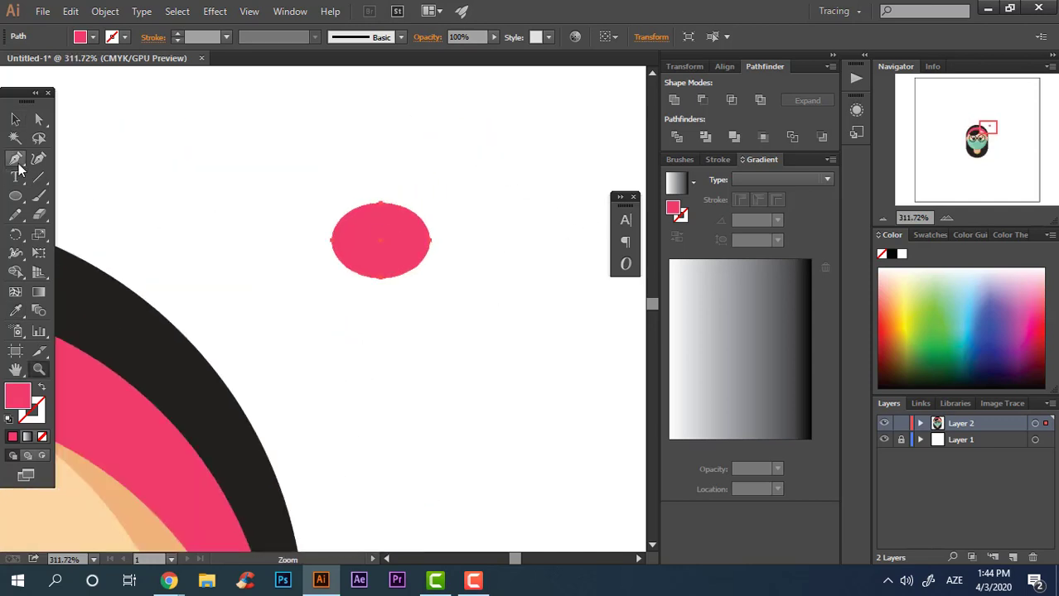
click(381, 224)
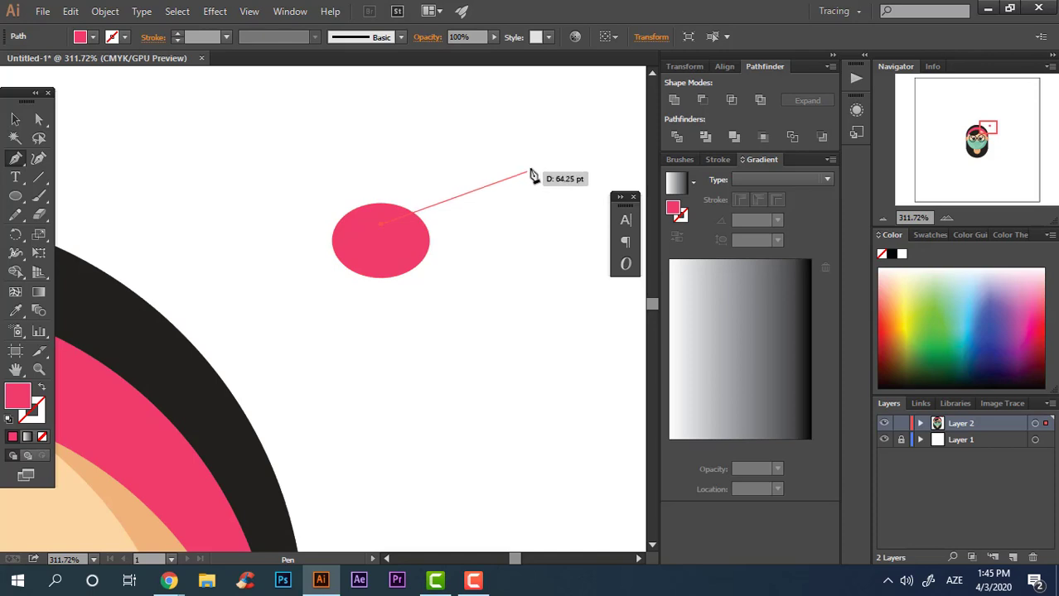
click(530, 168)
click(531, 301)
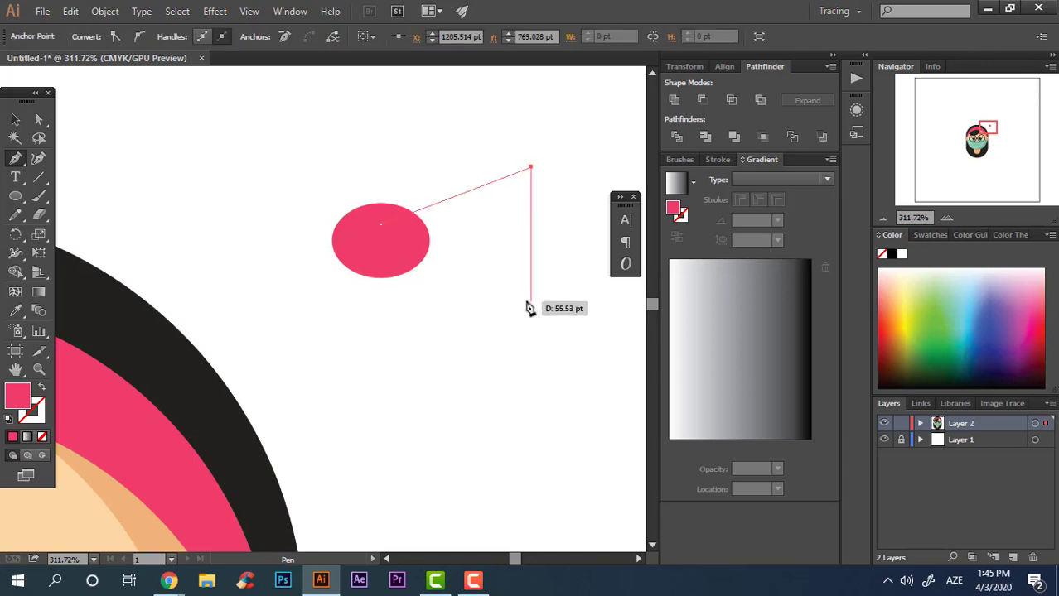
click(381, 224)
Step: Round all corners of the triangle
click(10, 121)
drag(564, 340, 506, 203)
click(38, 120)
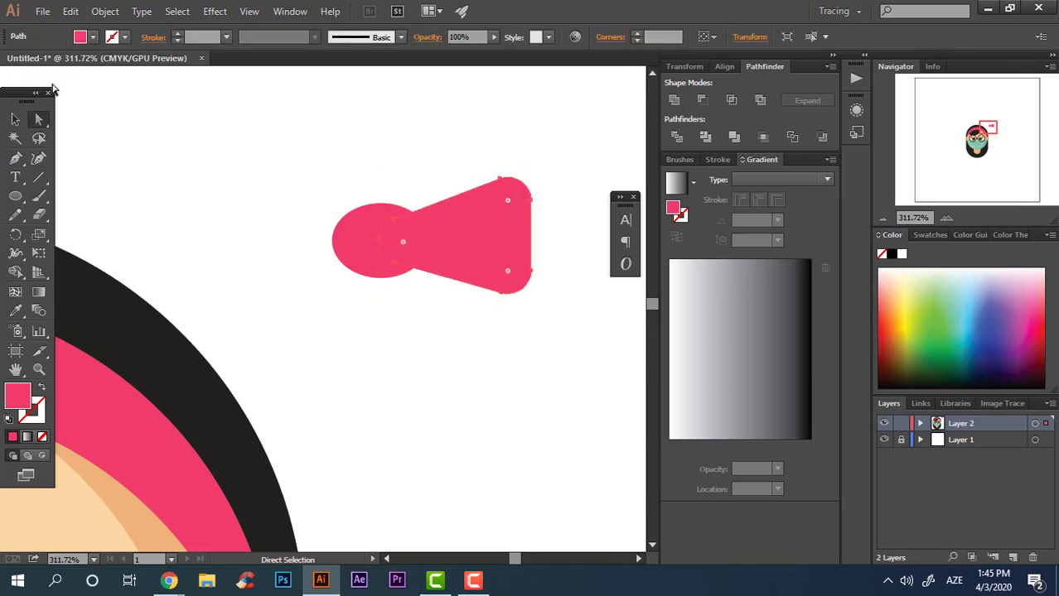
Step: Fill the rounded triangle with a darker pink and bring the ellipse in front of it
double_click(15, 400)
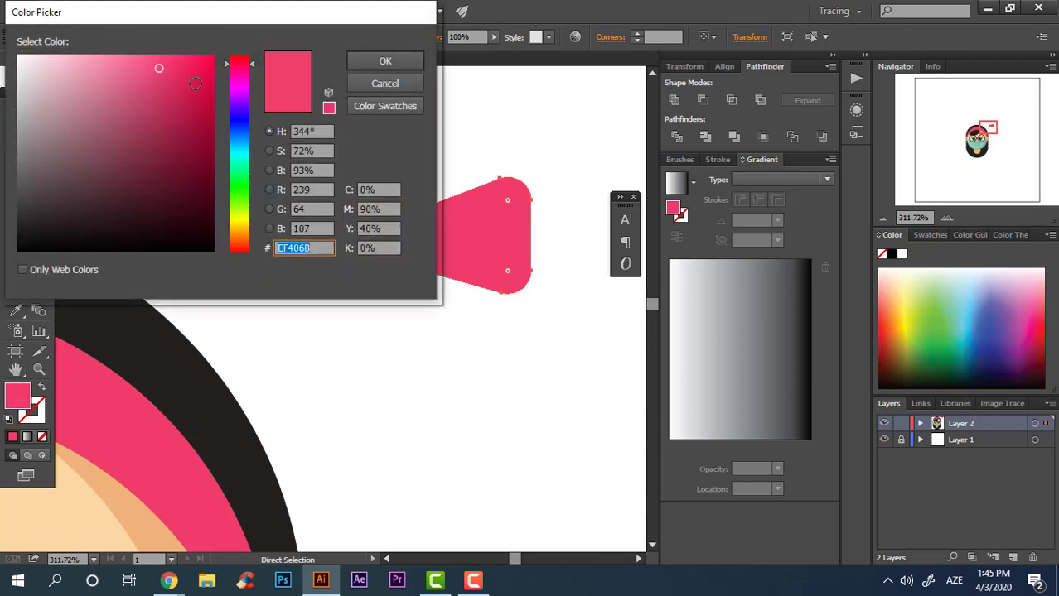
click(163, 84)
click(385, 61)
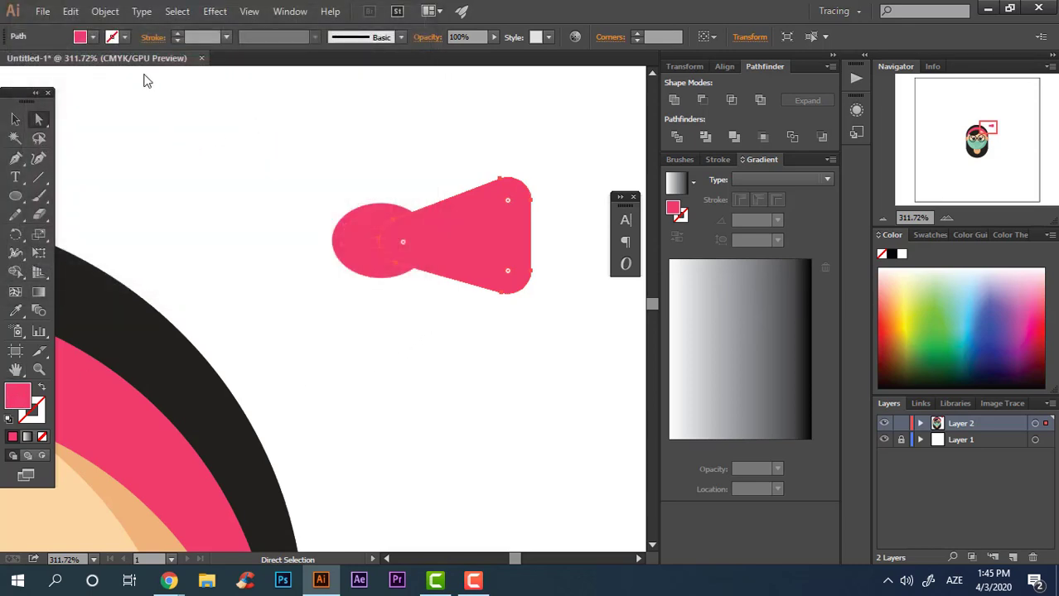
key(v)
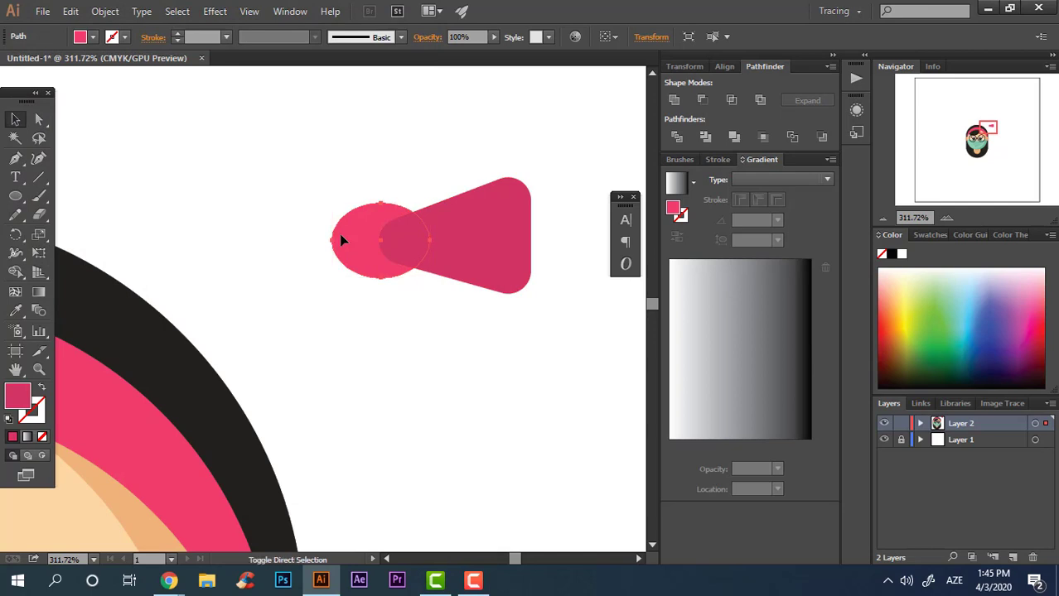
click(341, 237)
click(530, 308)
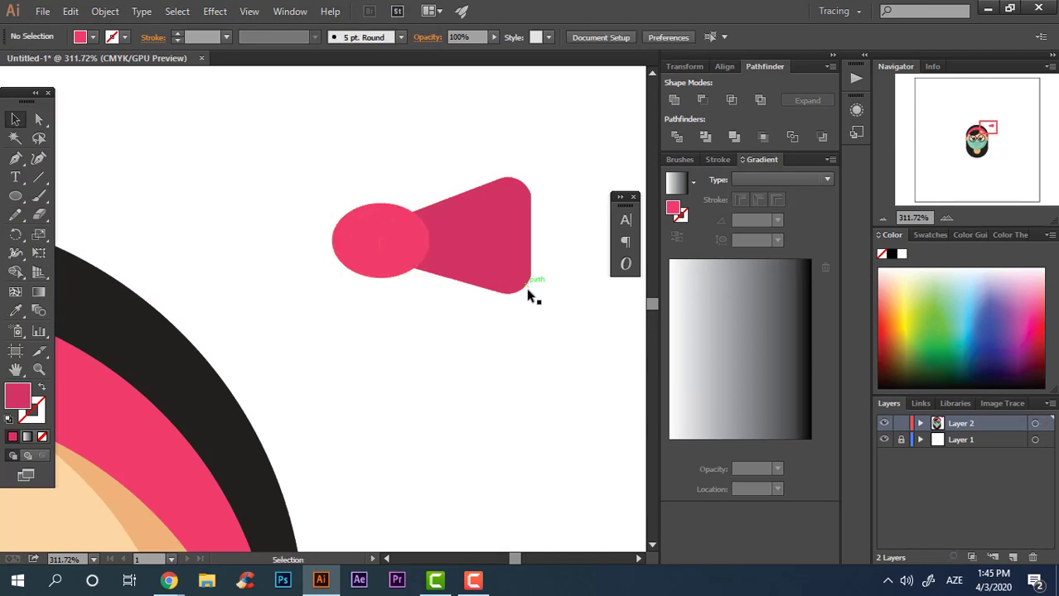
Step: Align the pink ellipse and the rounded triangle with each other on their vertical centres
drag(535, 300, 421, 151)
click(722, 38)
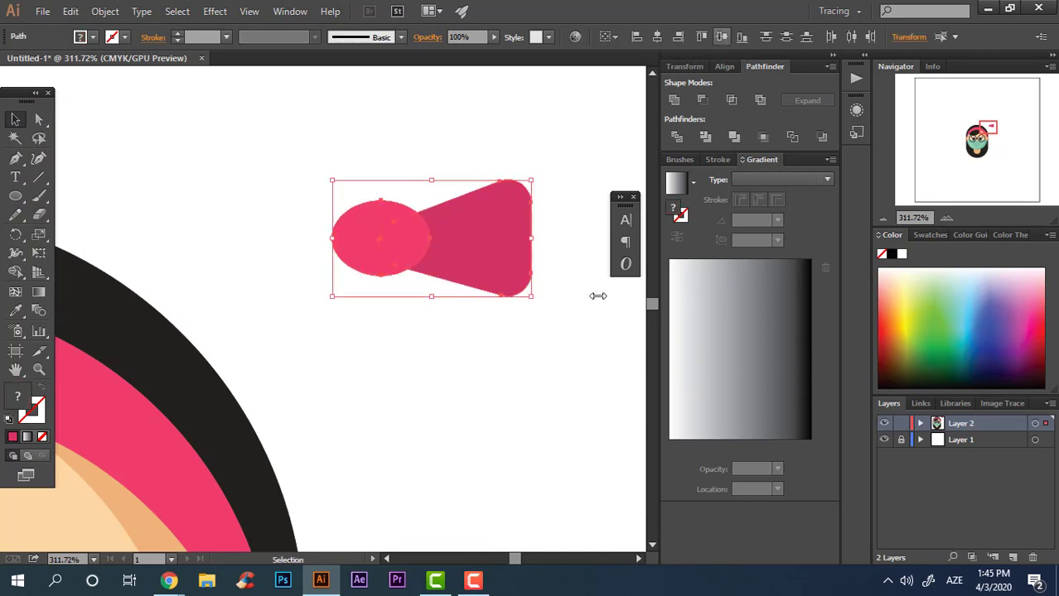
click(574, 300)
Step: Duplicate the rounded triangle, reflect the copy about the vertical axis, and place it opposite the original as the bow's second wing
drag(509, 261, 330, 259)
right_click(257, 253)
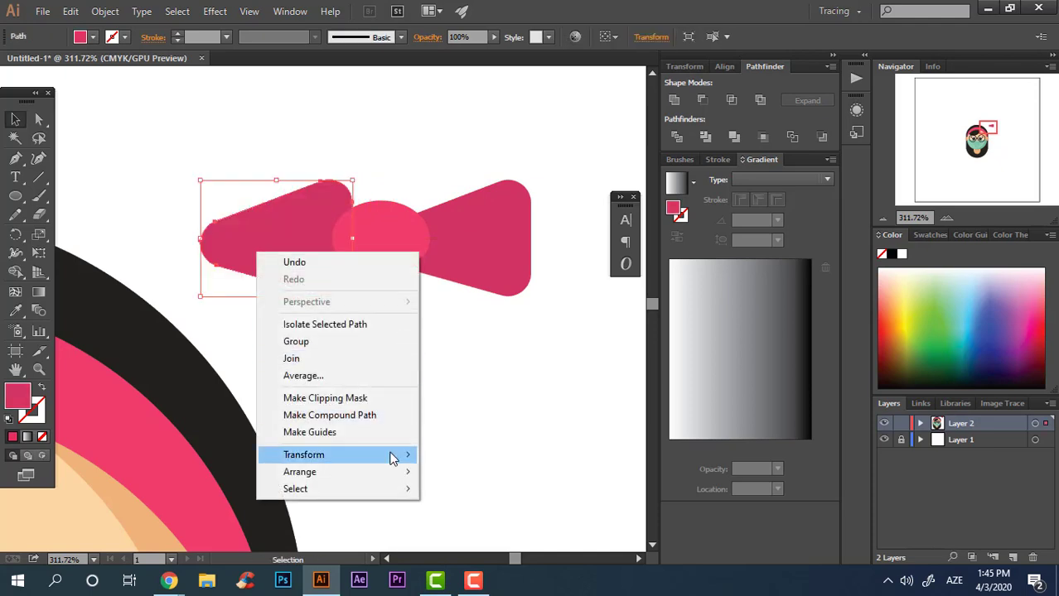
mouse_move(404, 454)
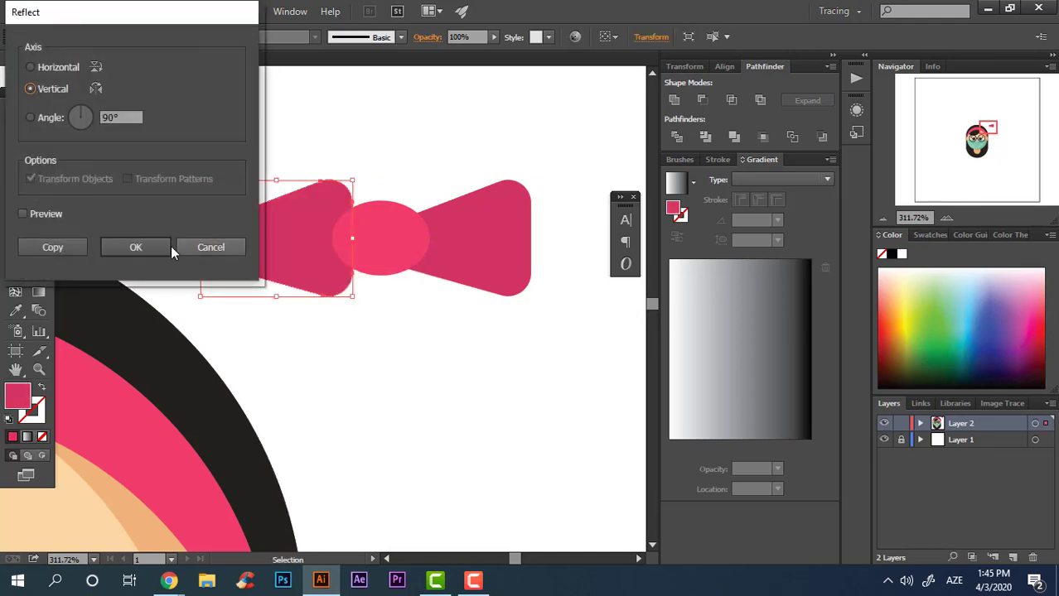
click(120, 246)
click(432, 407)
drag(278, 273, 572, 405)
drag(485, 265, 485, 266)
shift+click(505, 286)
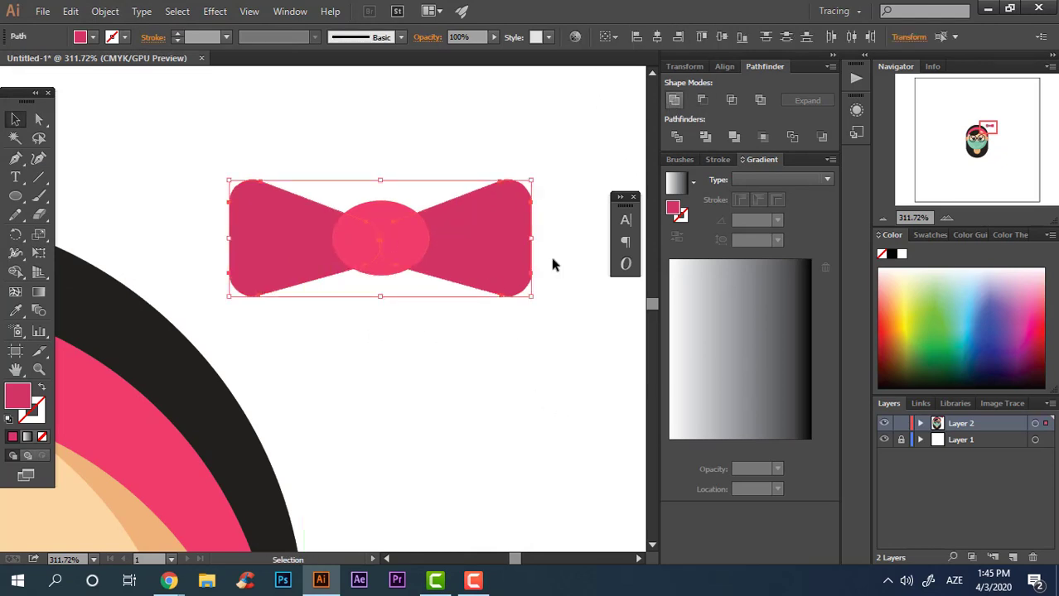
Step: Group the ellipse and both wings into one bow and move it onto the top of the headband
drag(477, 355, 297, 156)
click(515, 290)
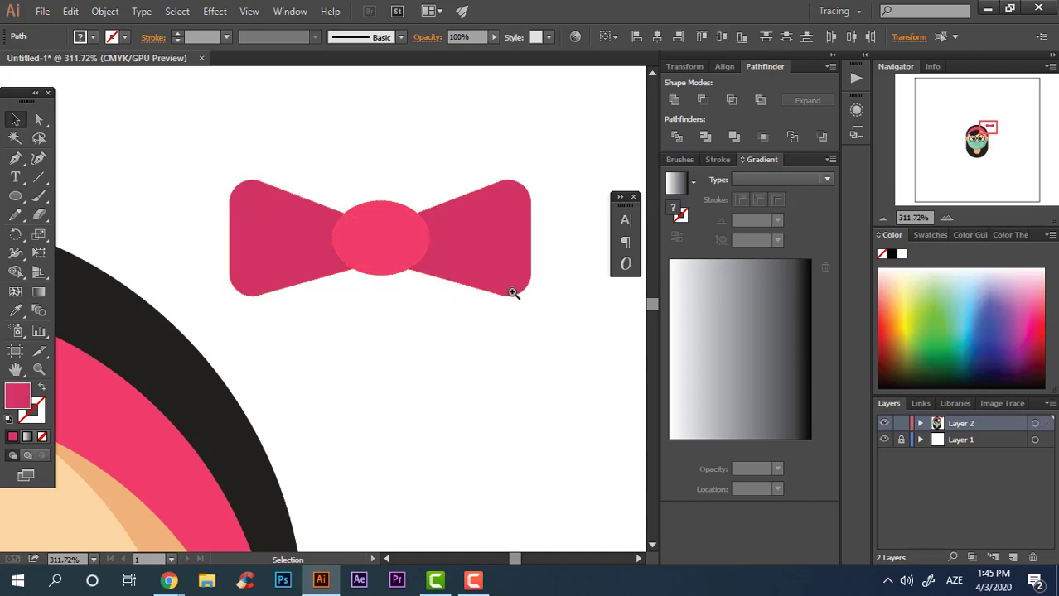
scroll(447, 364, down, 4)
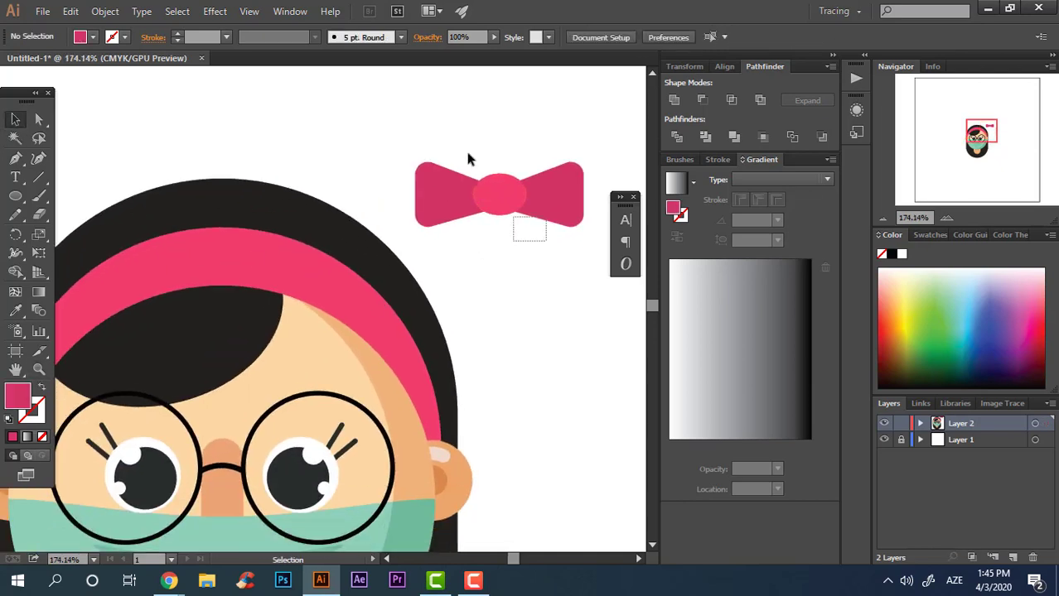
right_click(502, 186)
drag(468, 157, 232, 223)
click(568, 255)
Step: Select the whole head with the bow and align everything on the horizontal centre
click(384, 131)
drag(383, 130, 356, 252)
drag(421, 225, 352, 232)
click(14, 122)
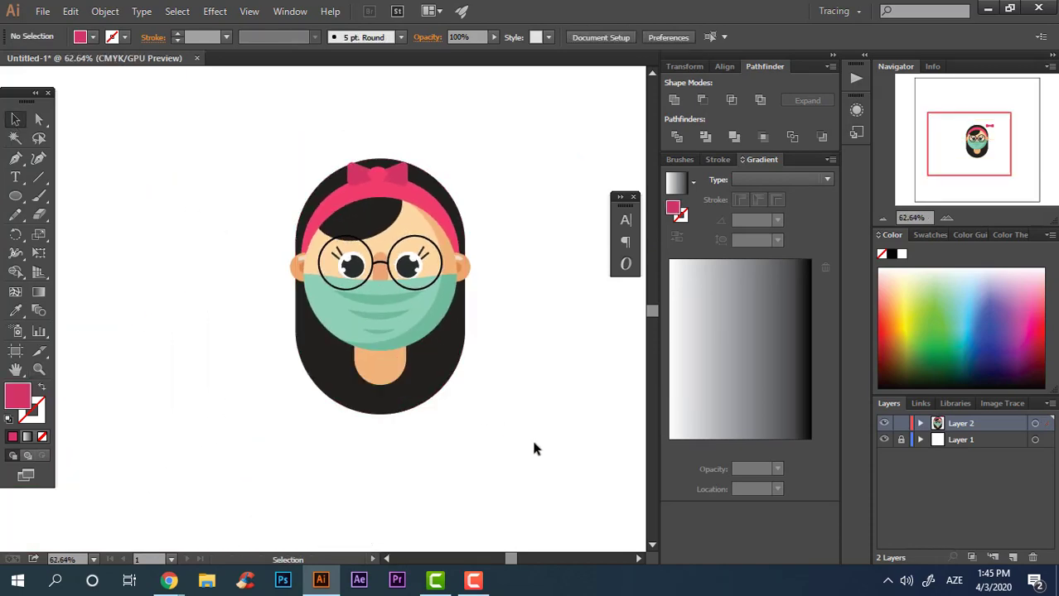
drag(532, 448, 181, 76)
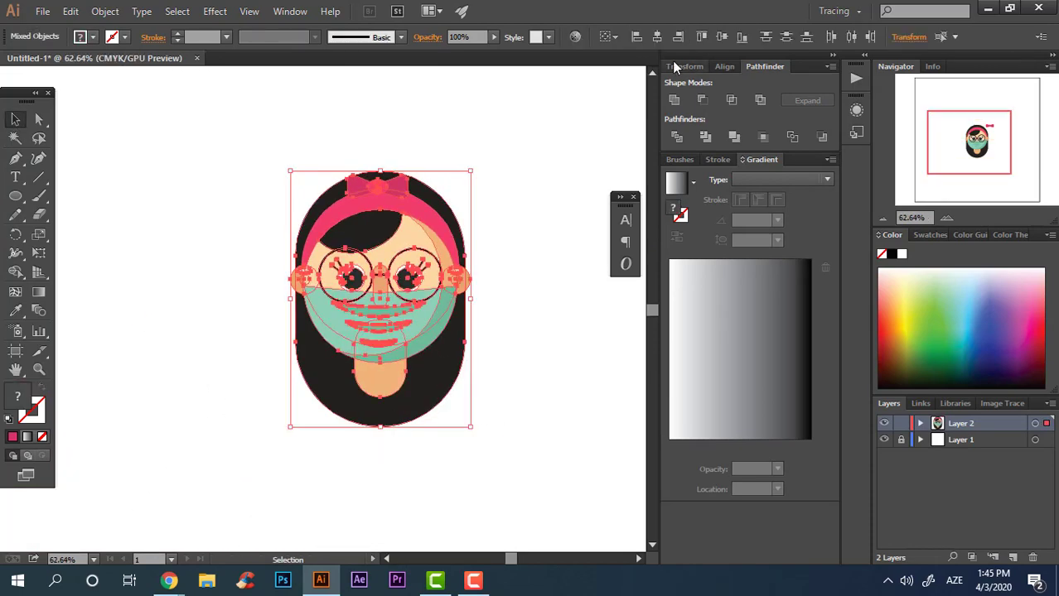
click(525, 267)
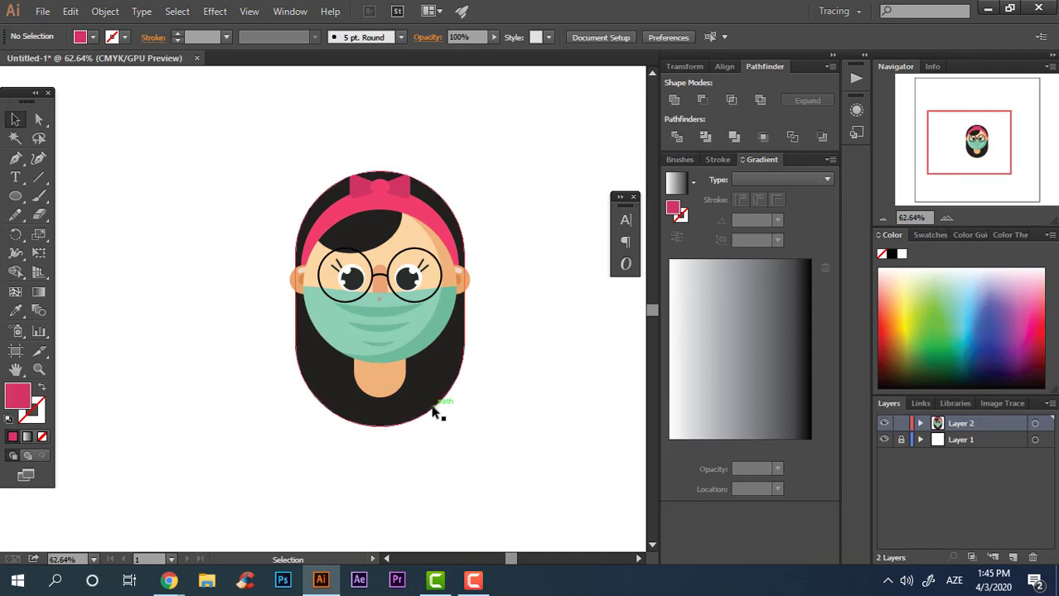
Step: Draw a wide dark-pink ellipse below the head as the body and send it behind the neck, in front of the hair
key(z)
drag(355, 402, 414, 418)
drag(423, 442, 426, 347)
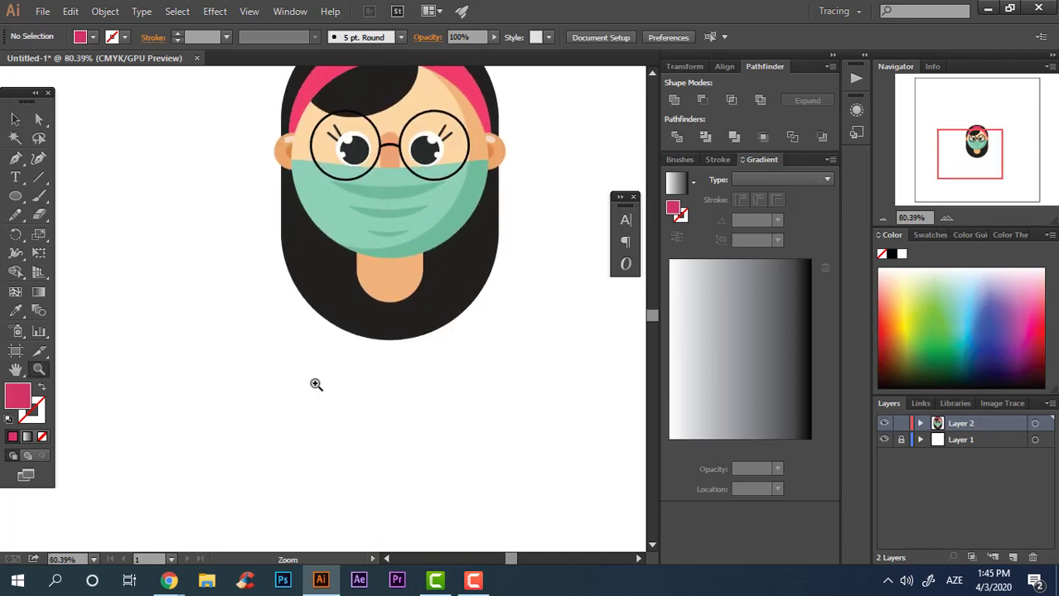
click(15, 196)
drag(265, 265, 485, 462)
key(ctrl+[)
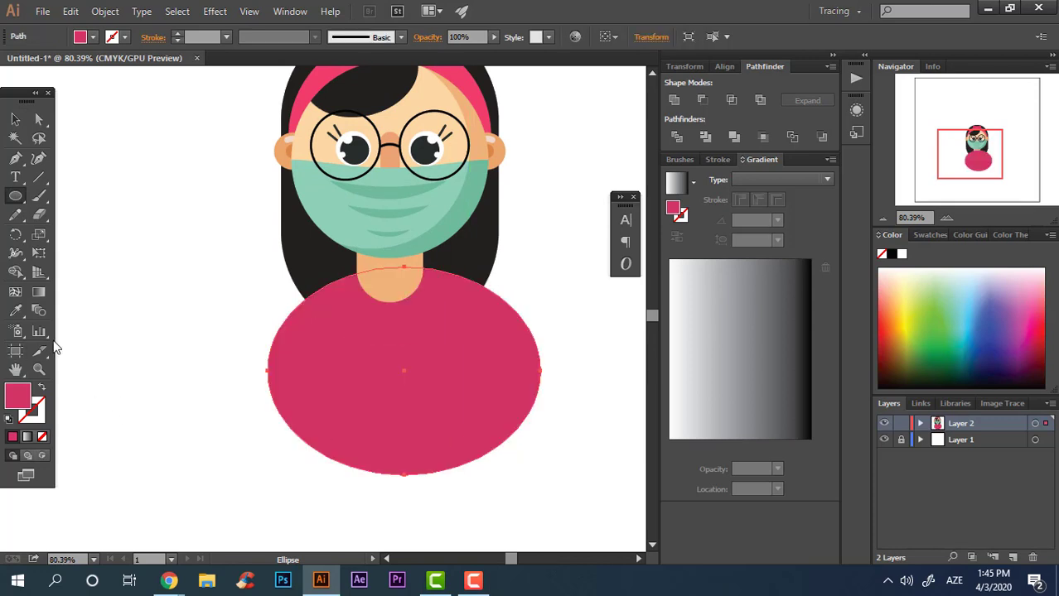
double_click(11, 118)
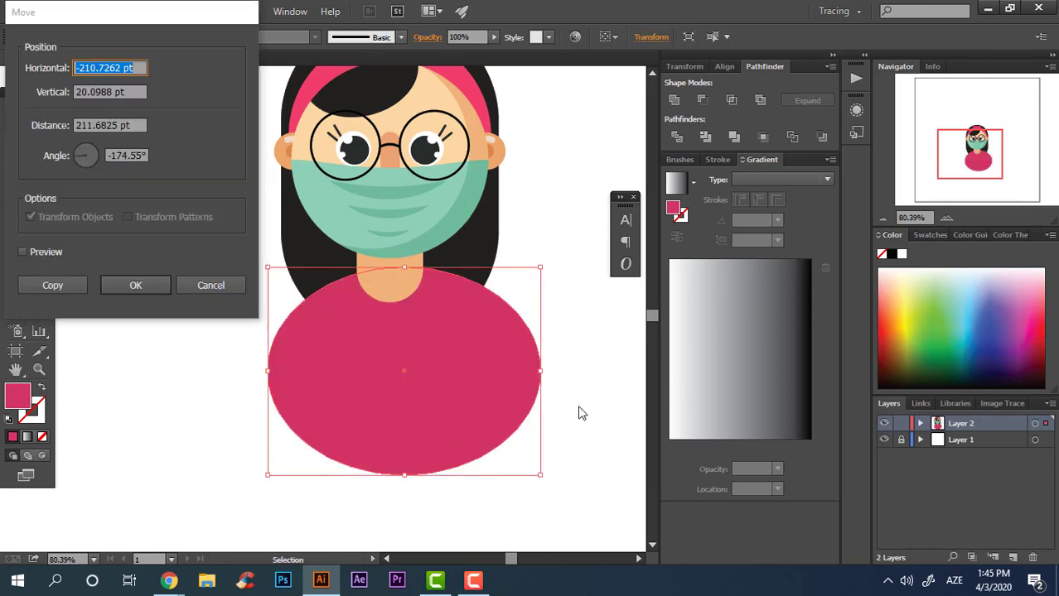
click(205, 280)
Step: Move the body ellipse under the neck and centre it horizontally with the rest of the character
drag(463, 395, 448, 381)
click(601, 405)
drag(587, 357, 592, 414)
key(ctrl+a)
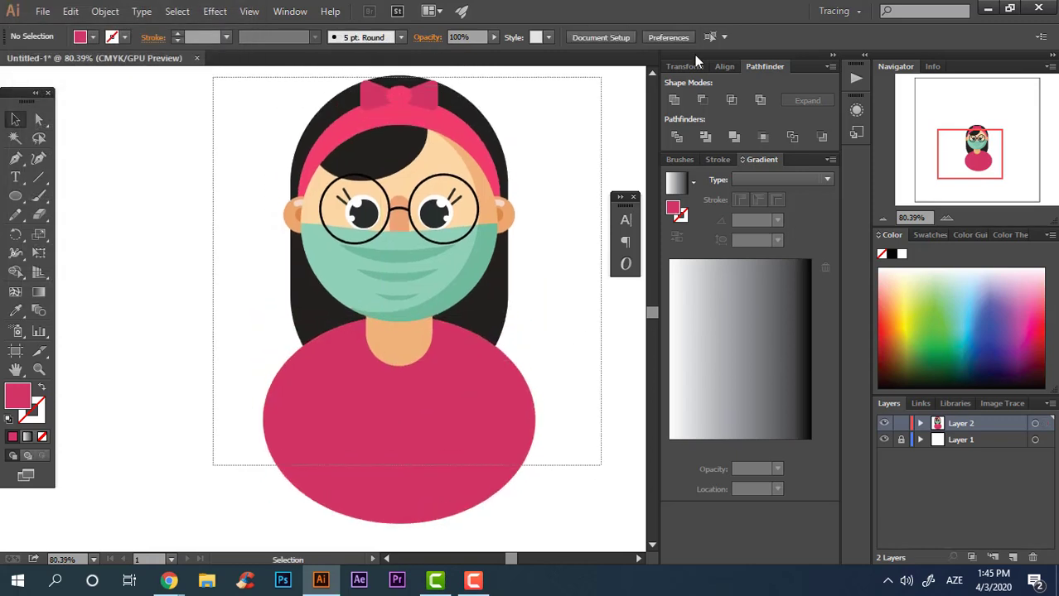
click(571, 331)
Step: Fill the shadow shape on the neck with a darker orange
click(413, 348)
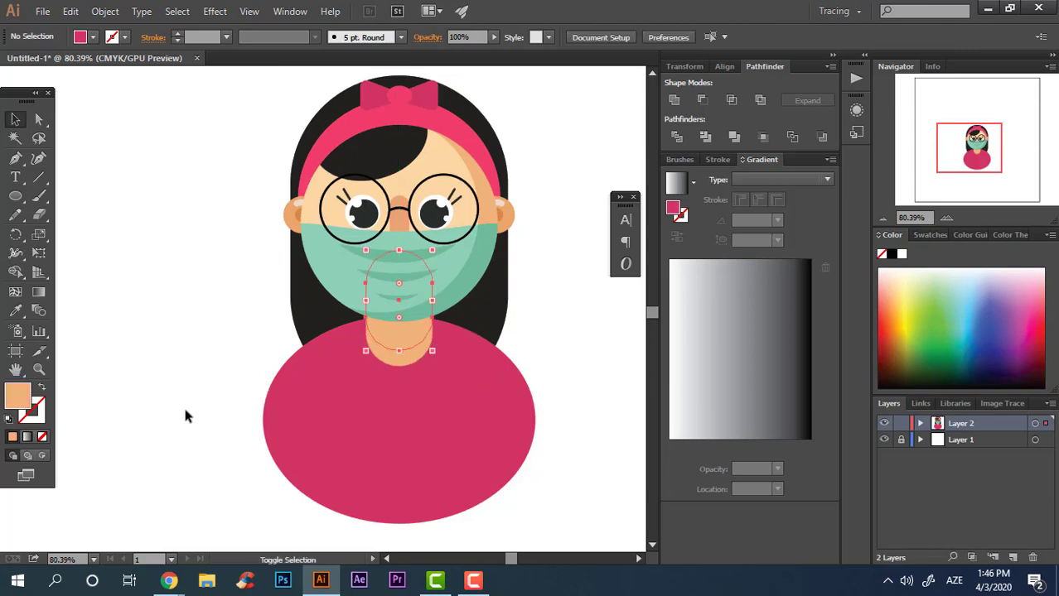
double_click(18, 396)
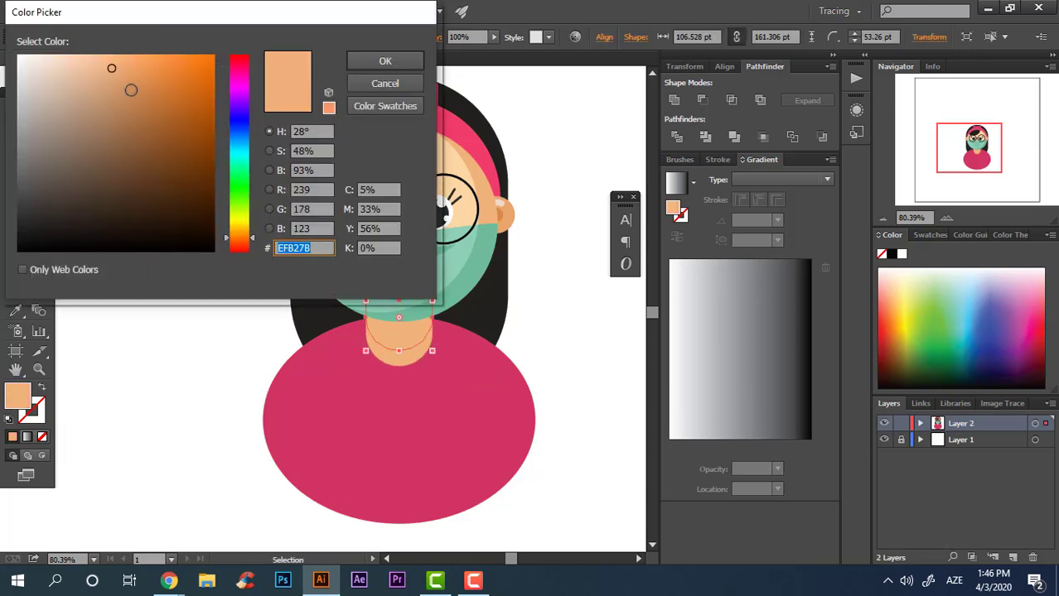
click(131, 72)
click(385, 60)
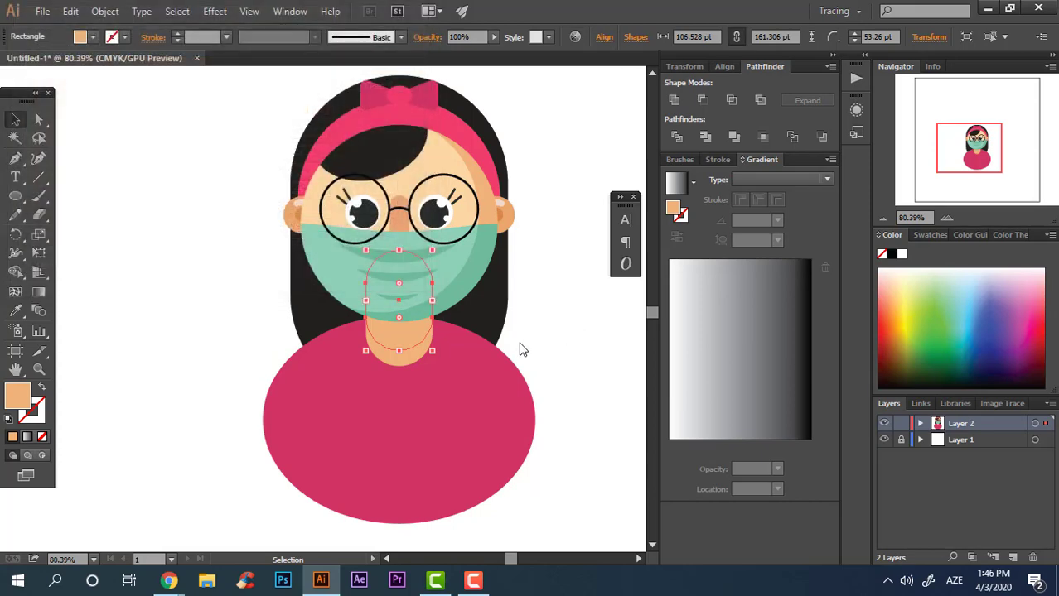
Step: Move the neck shadow slightly upward so less of it shows below the mask
key(z)
drag(393, 350, 535, 376)
key(v)
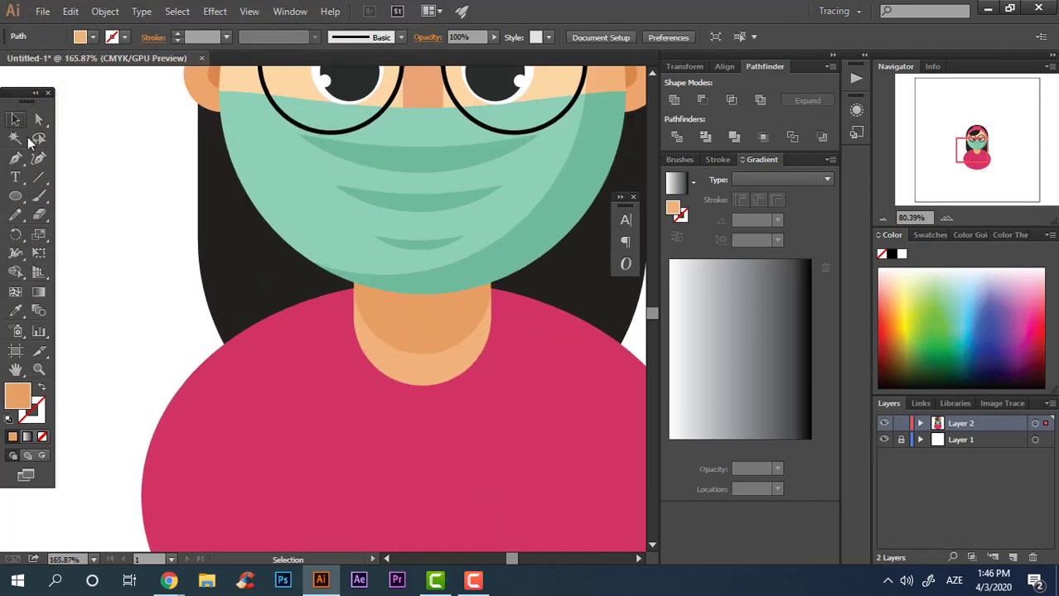
drag(439, 308, 439, 277)
drag(463, 321, 463, 307)
click(162, 310)
Step: Move the body ellipse straight up a little so it sits closer to the mask
key(z)
drag(354, 306, 206, 338)
drag(234, 378, 192, 406)
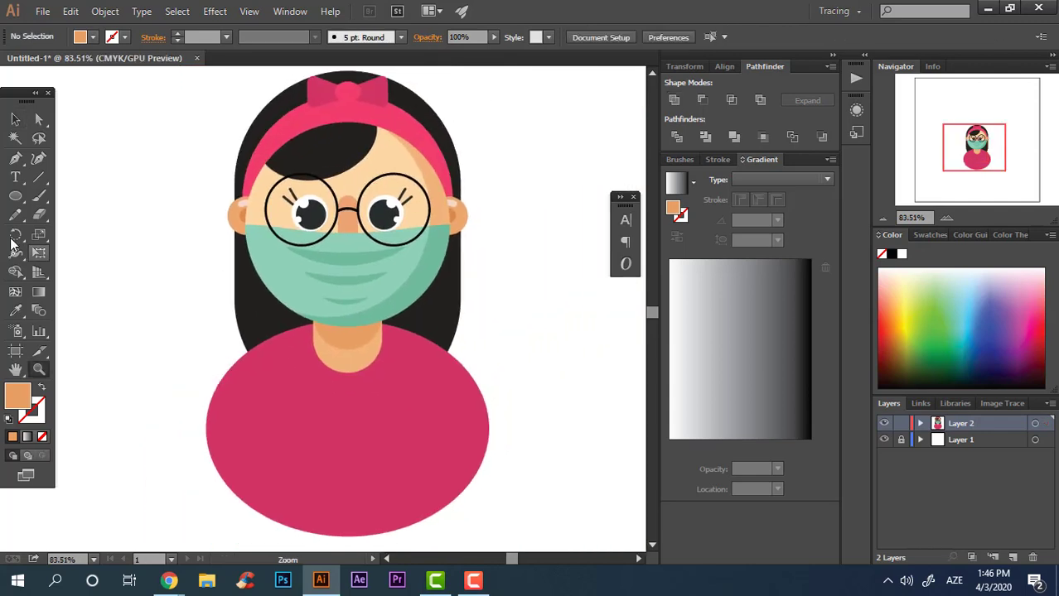
click(13, 119)
drag(452, 450, 452, 433)
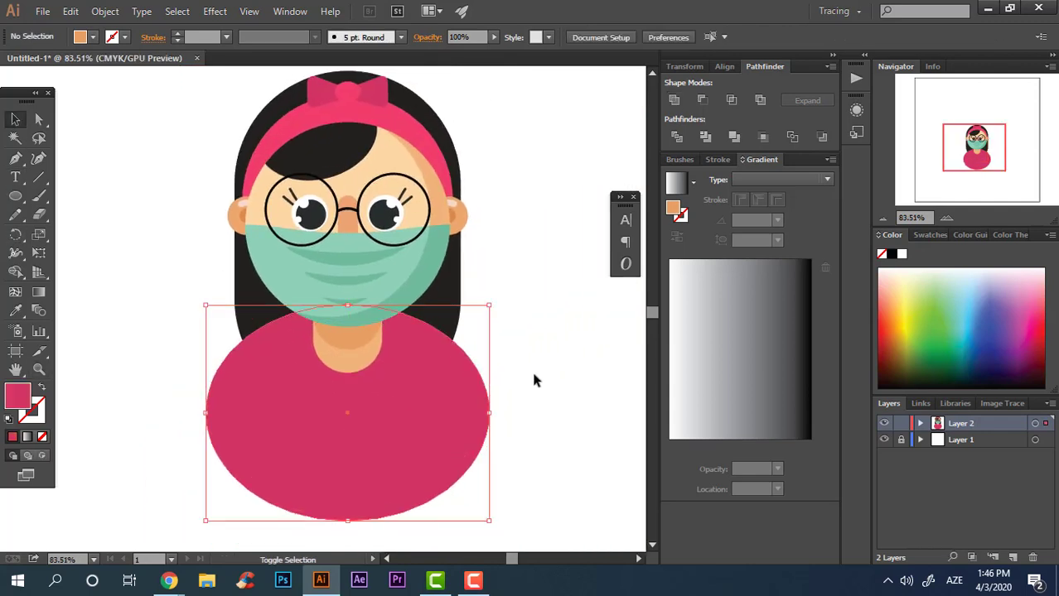
click(531, 368)
Step: Copy the body ellipse slightly lower and fill the original upper ellipse with a darker pink
key(z)
drag(532, 372, 449, 435)
drag(493, 404, 425, 448)
click(15, 120)
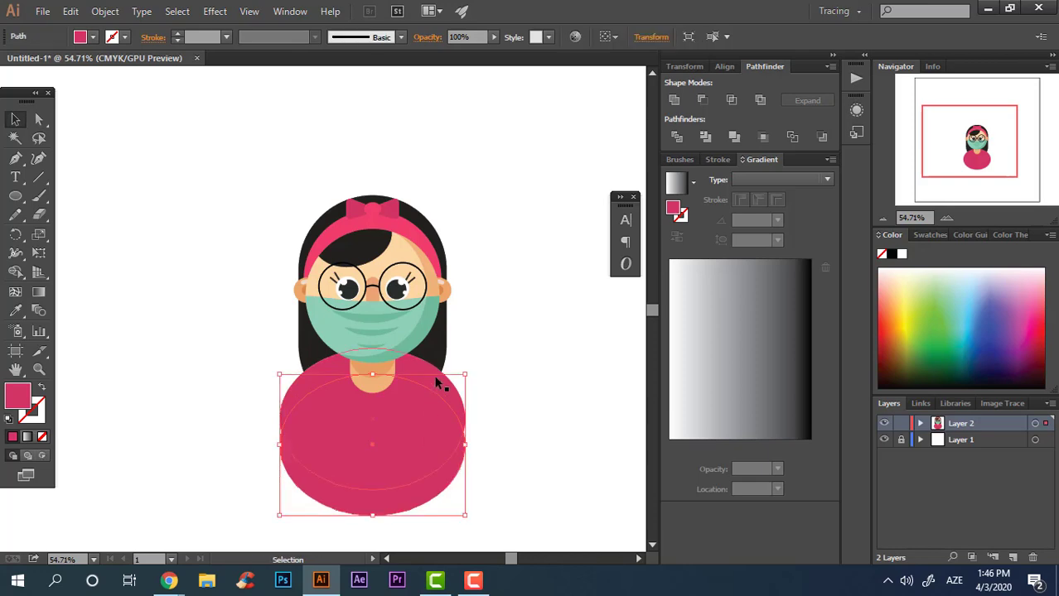
double_click(14, 404)
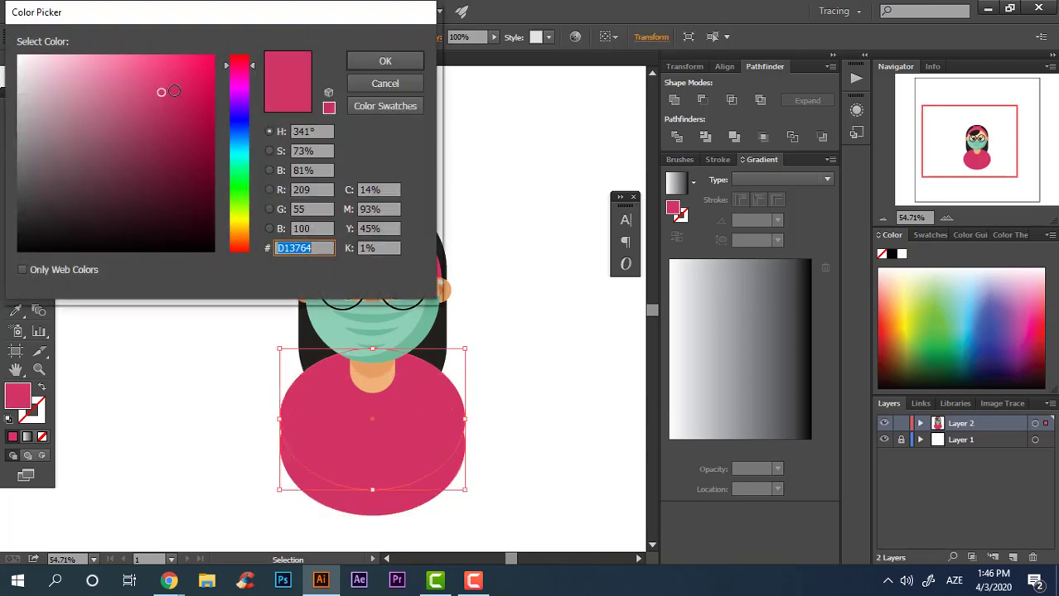
click(170, 108)
click(384, 62)
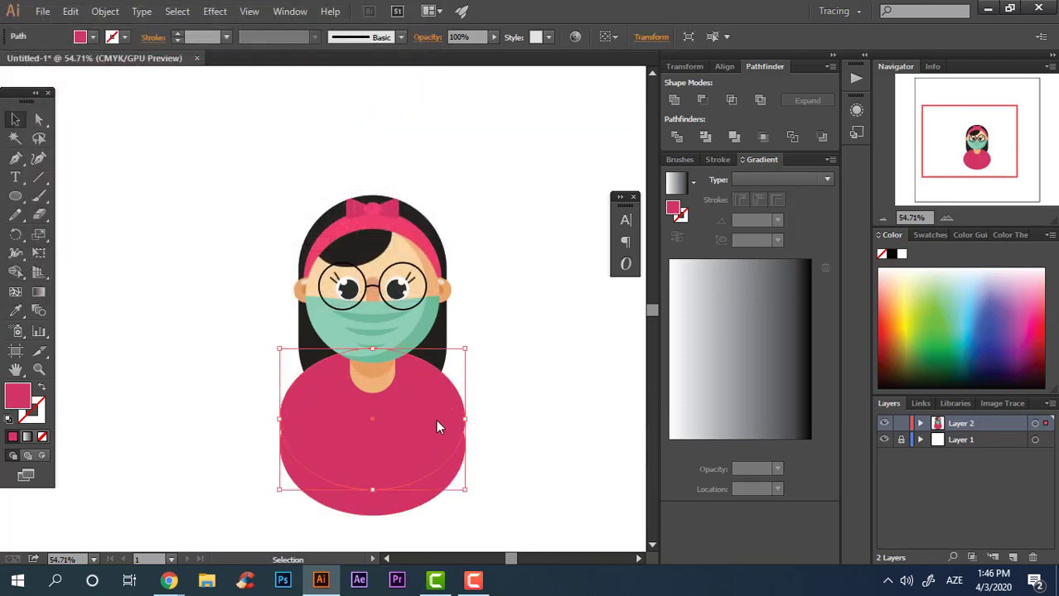
Step: Divide the two overlapping body ellipses, ungroup the pieces, and delete the crescent sticking out below the original ellipse
drag(507, 482, 427, 426)
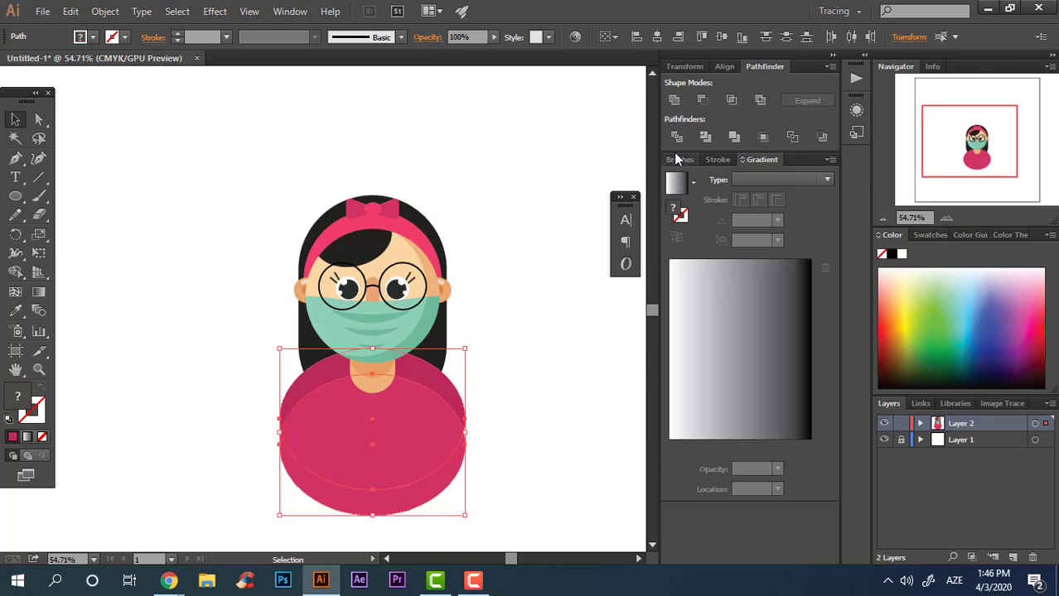
right_click(425, 440)
click(470, 371)
click(459, 488)
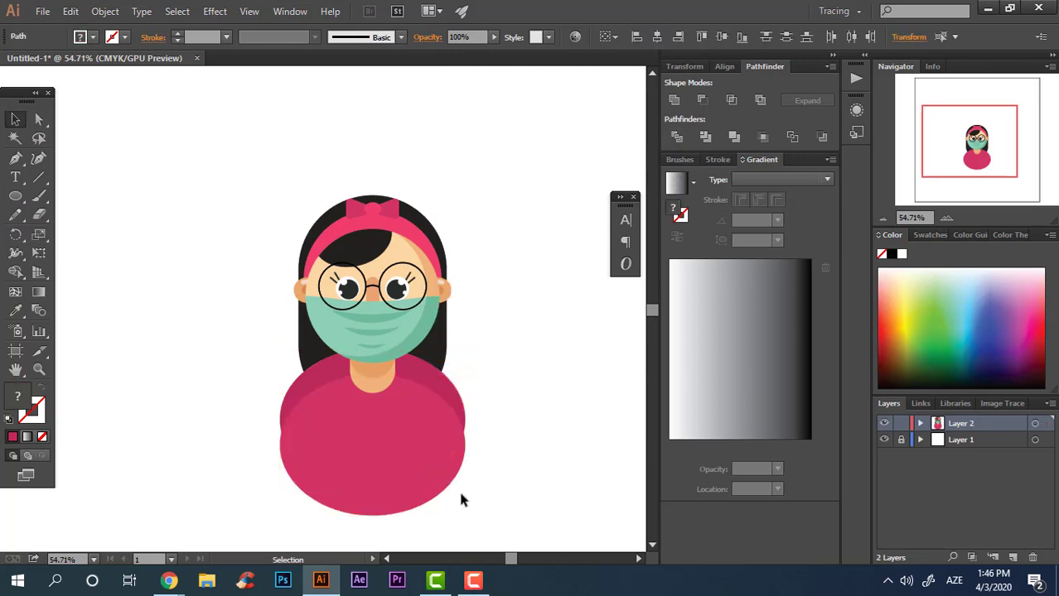
click(440, 491)
key(Delete)
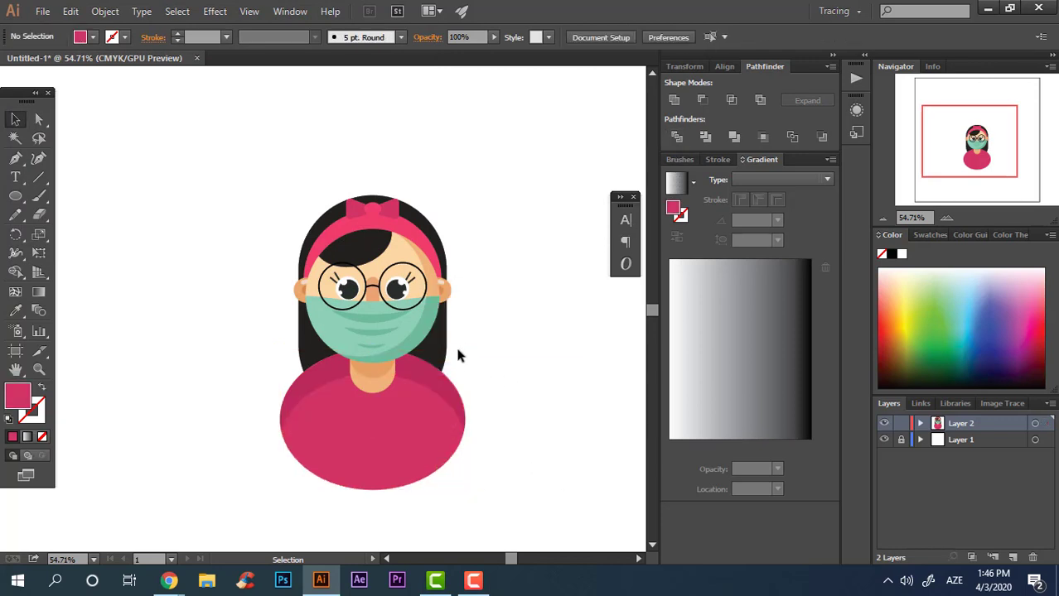
click(445, 348)
click(680, 100)
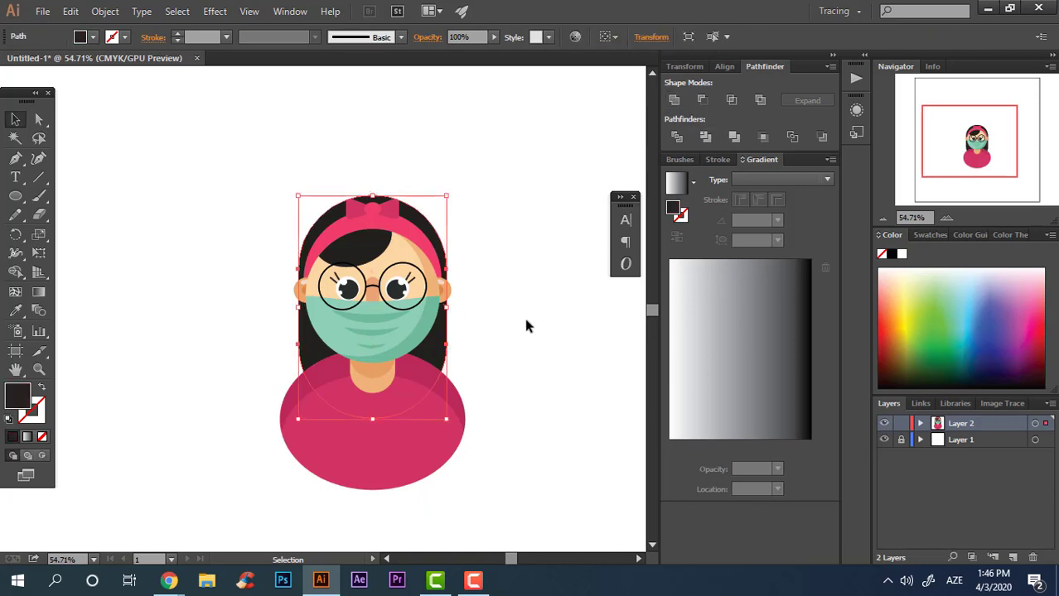
click(520, 319)
Step: Draw a rectangle about 256 pt wide over the face, from the top of the forehead down to the base of the neck
key(z)
drag(468, 361, 373, 303)
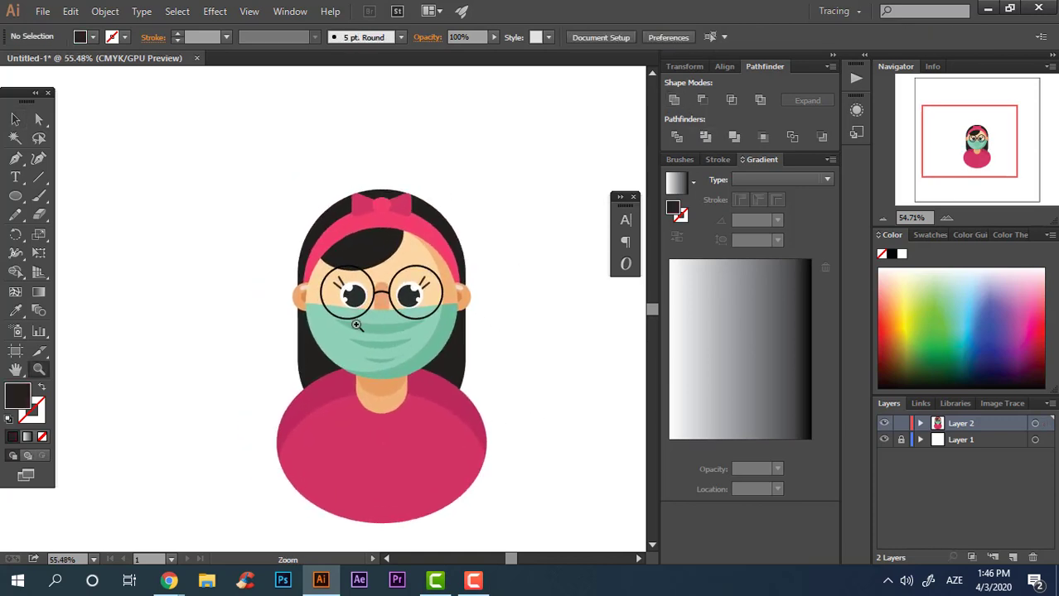
click(17, 197)
click(81, 197)
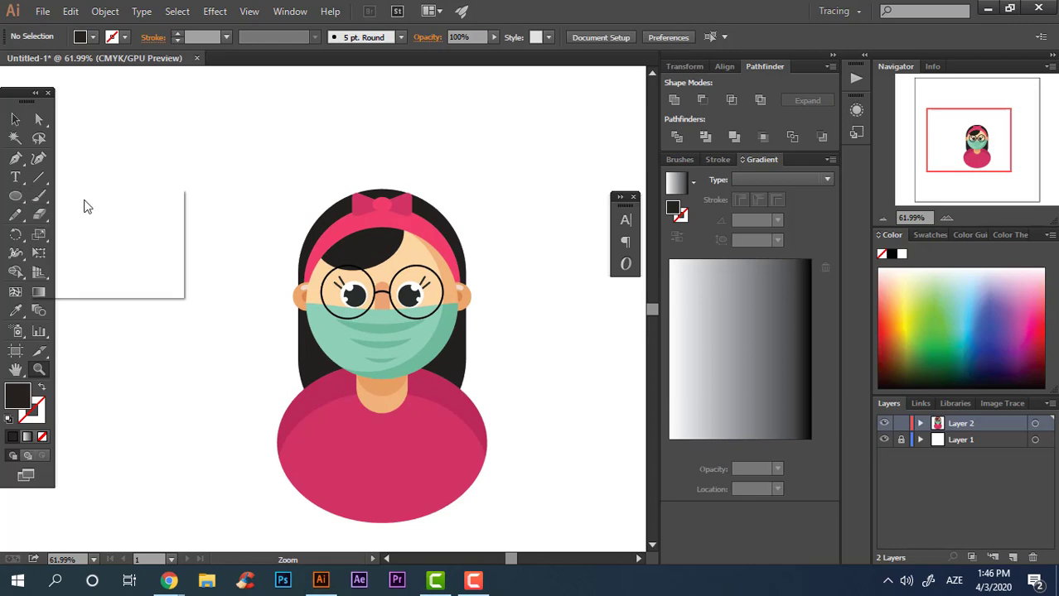
mouse_move(321, 413)
mouse_down()
mouse_move(418, 222)
mouse_move(444, 226)
mouse_up()
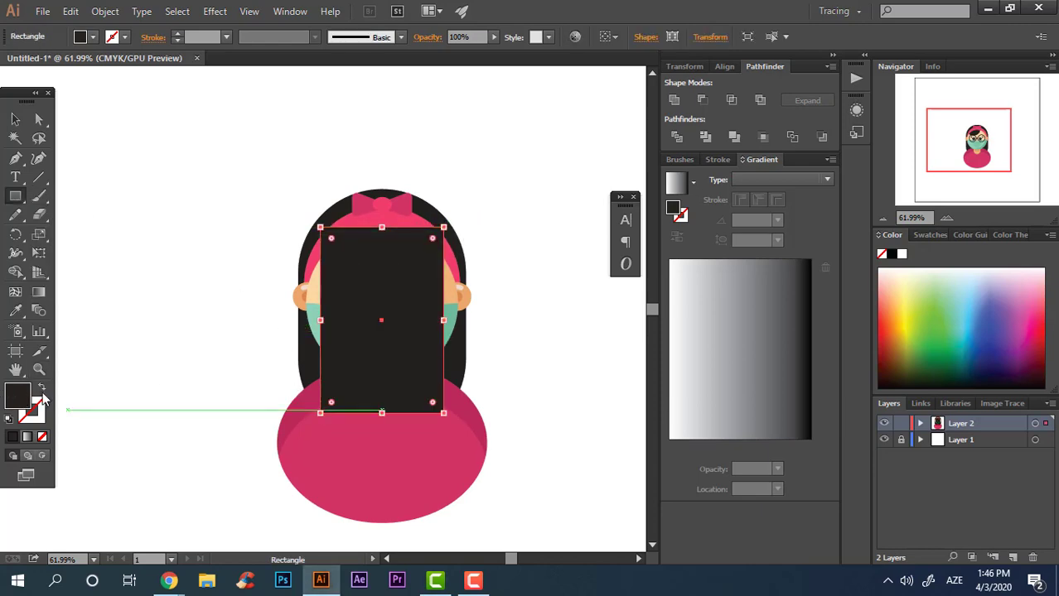
Step: Fill the rectangle with near-black #111010 and send it behind all the other artwork on the character
double_click(18, 396)
drag(45, 226, 32, 240)
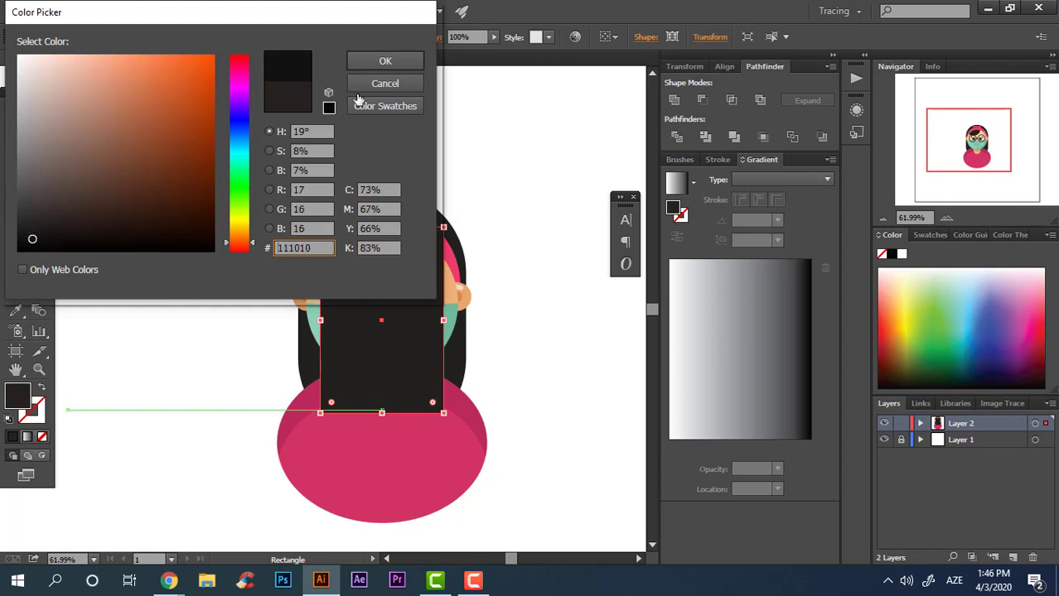
click(385, 60)
key(ctrl+shift+bracketleft)
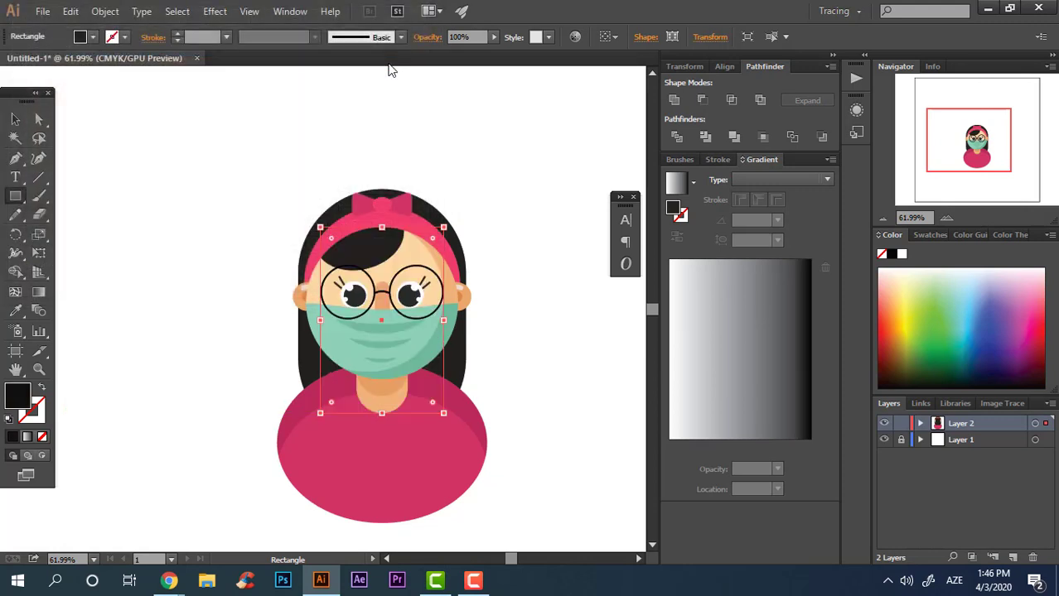
Step: Round all the corners of the near-black rectangle to 128.06 pt
scroll(477, 308, up, 3)
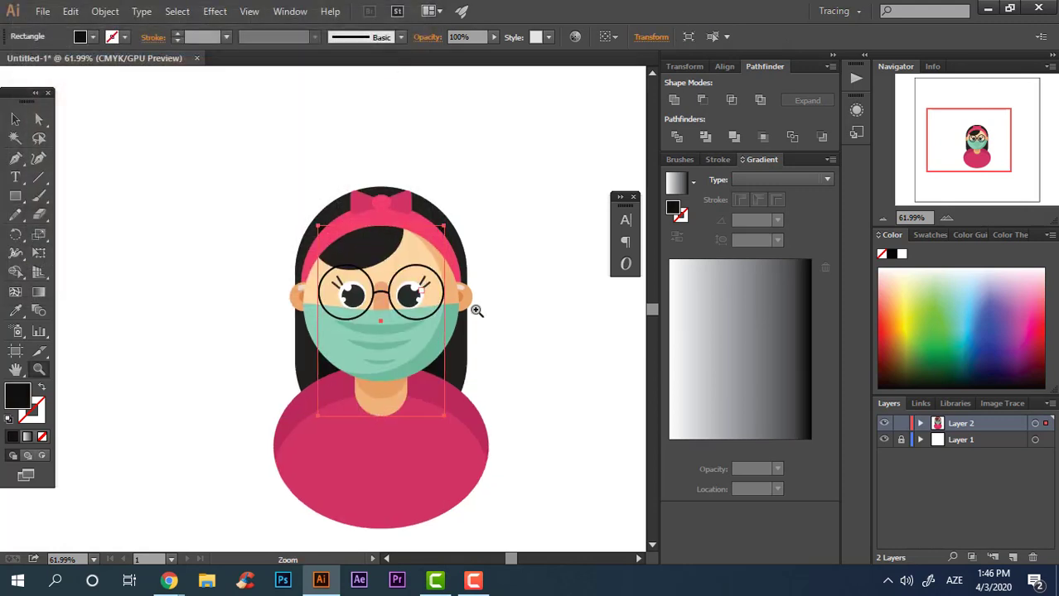
click(38, 121)
drag(302, 220, 359, 479)
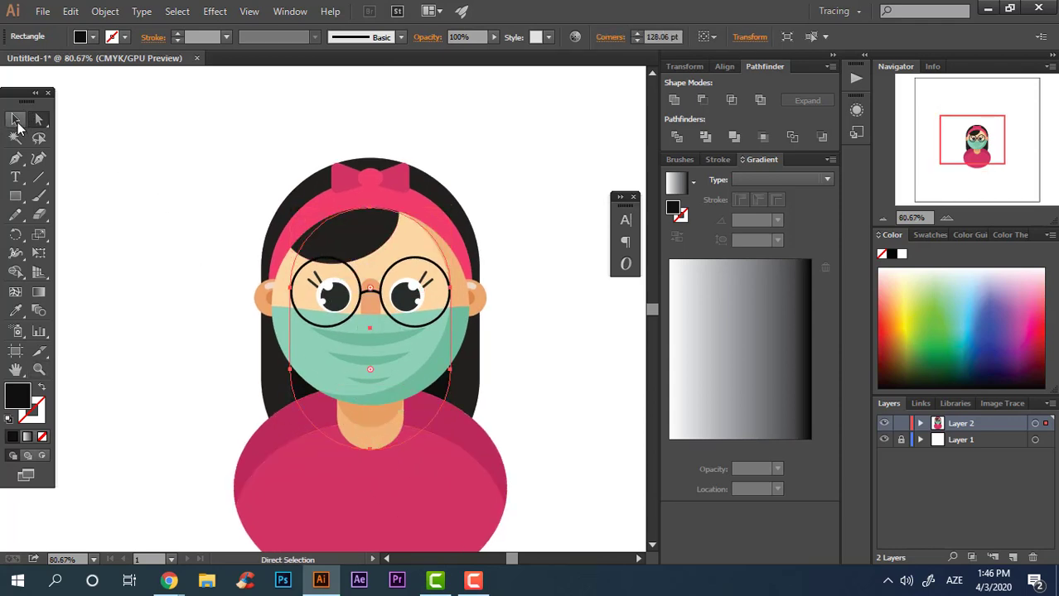
Step: Stretch the rounded near-black shape vertically from both ends to about 483 pt tall
click(17, 121)
drag(371, 209, 374, 177)
click(564, 353)
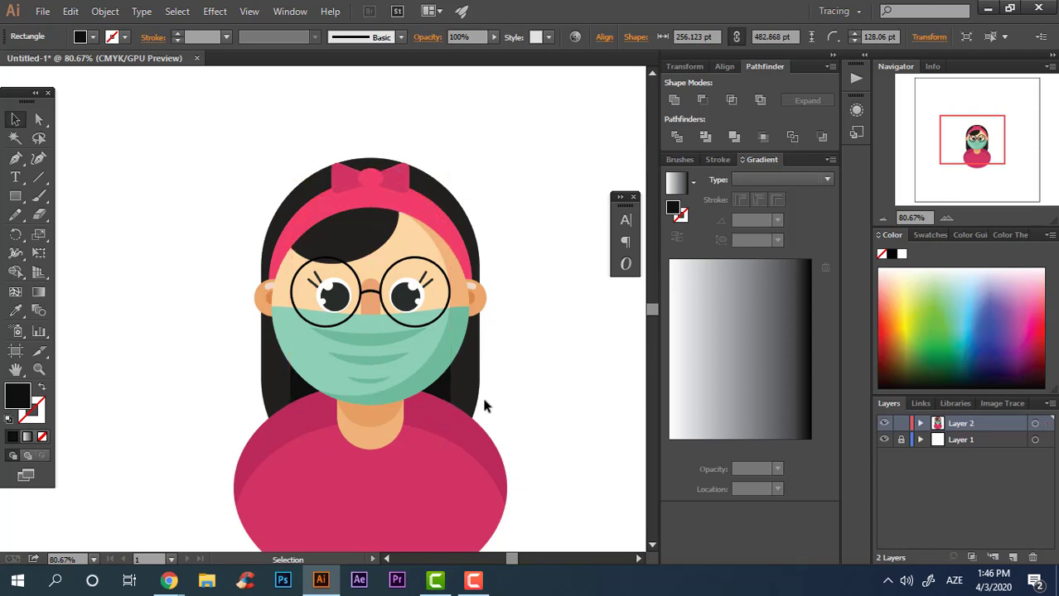
click(445, 384)
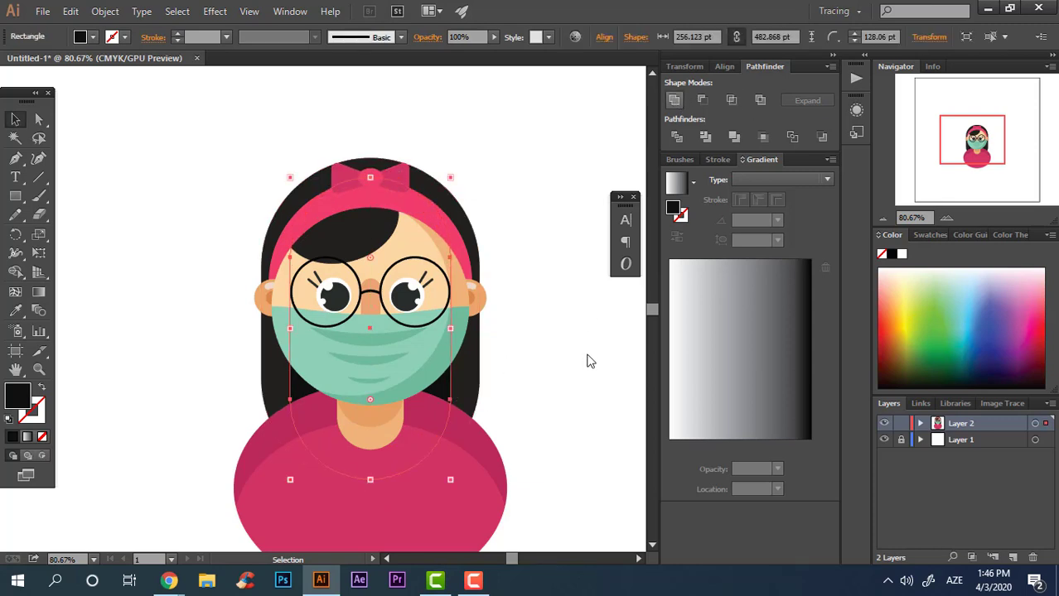
click(590, 361)
Step: Select all parts of the character and group them into one object
key(z)
drag(590, 332, 538, 387)
click(16, 121)
drag(550, 469, 283, 192)
right_click(440, 264)
click(483, 333)
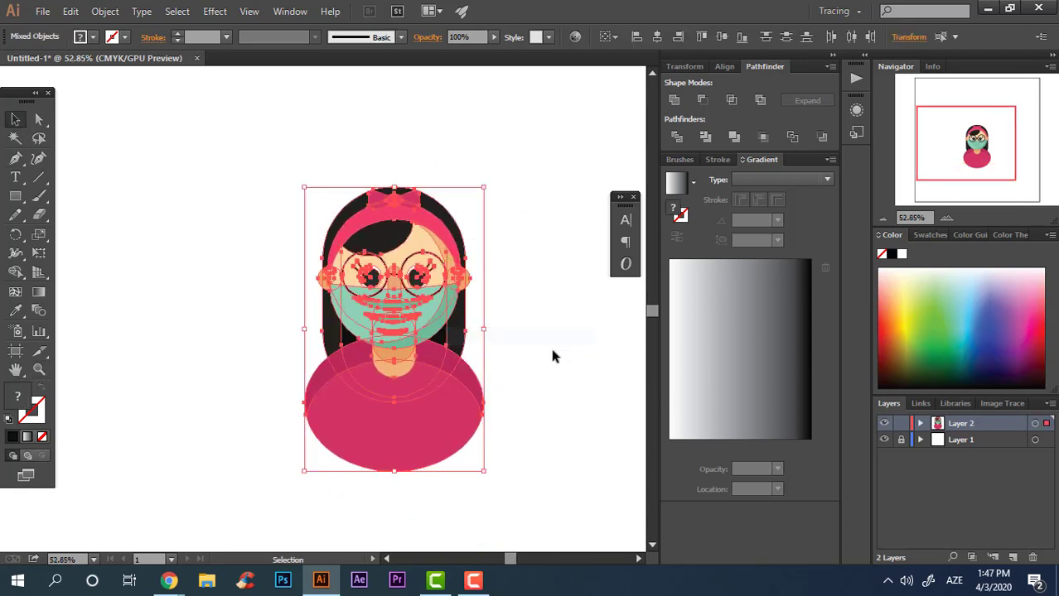
click(549, 344)
key(z)
drag(549, 343, 534, 369)
drag(481, 276, 537, 348)
drag(582, 424, 573, 399)
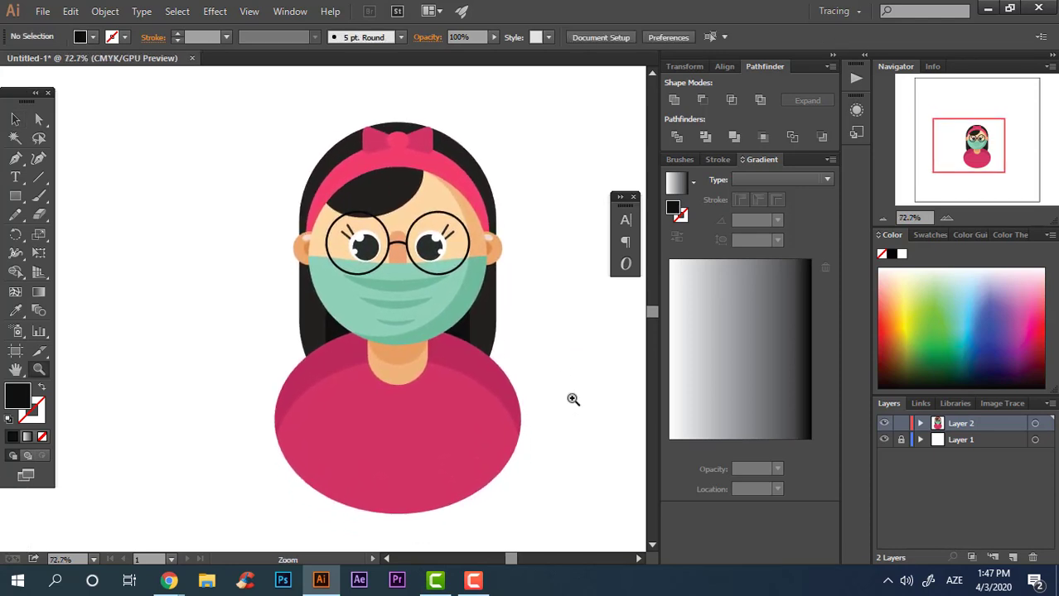